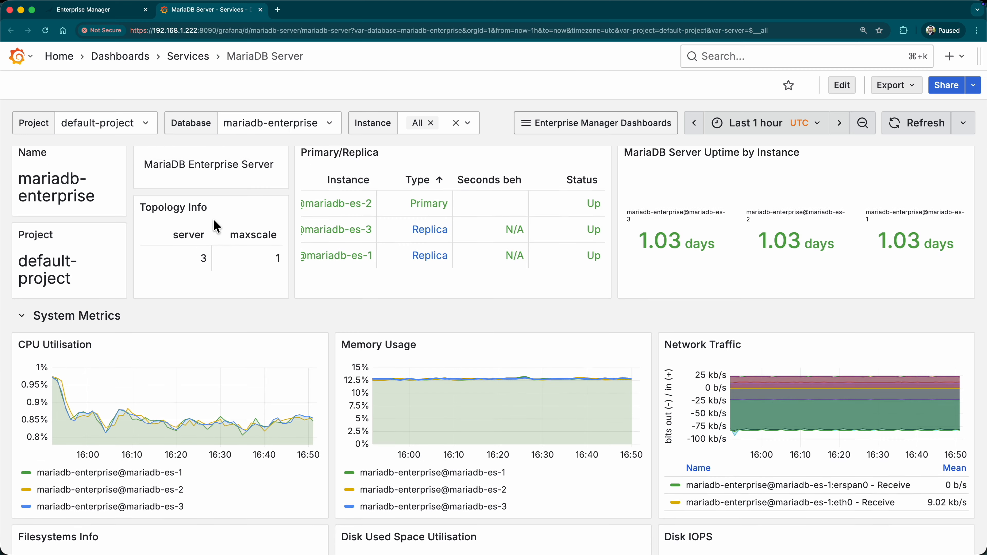
# Step: Scroll the MariaDB Server dashboard past System Metrics to the Replication and Connection Metrics panels
pyautogui.scroll(-10, 214, 219)
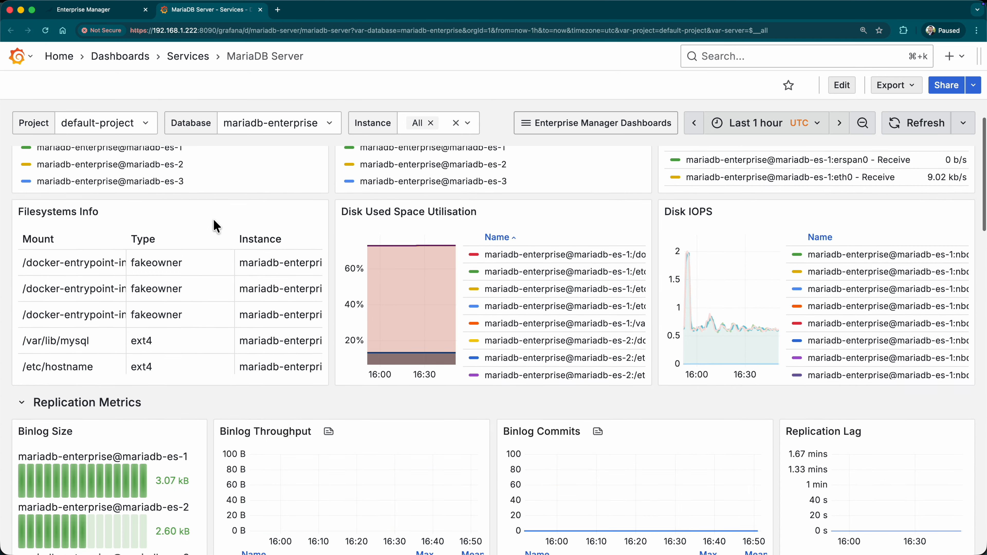
pyautogui.scroll(-15, 288, 365)
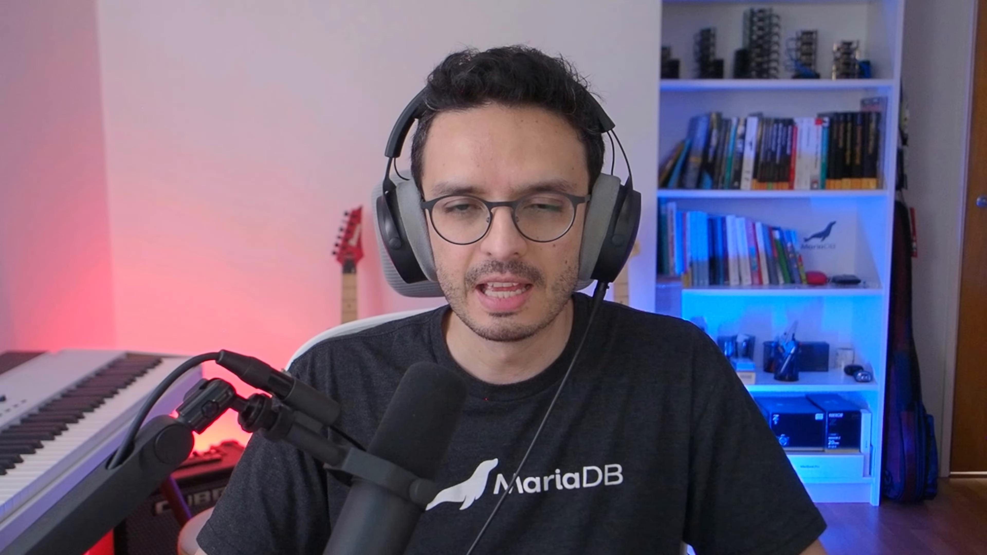
pyautogui.click(690, 498)
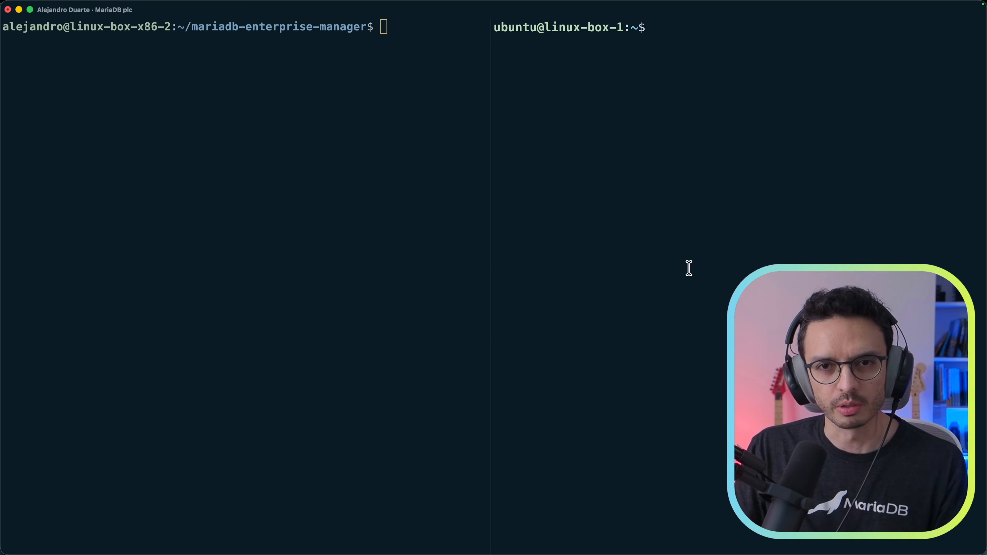
# Step: Start a sudo mariadb session in the right pane, then maximize the install shell and list its files
pyautogui.write('sudo mariadb')
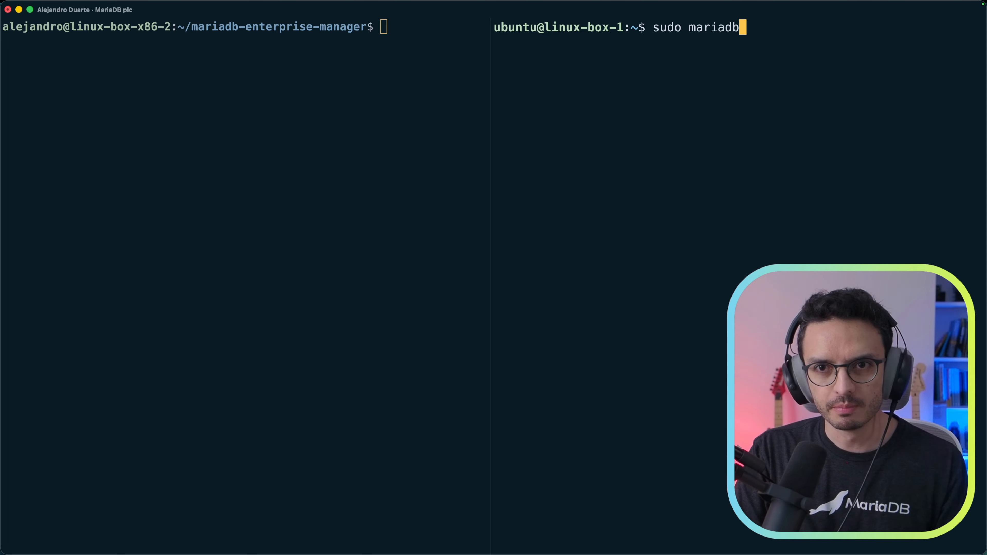
pyautogui.press('Return')
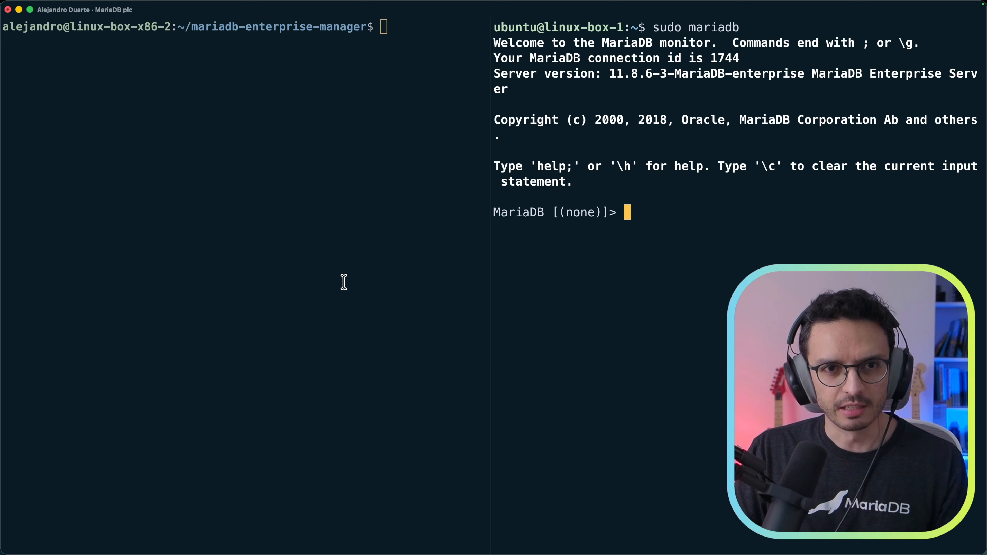
pyautogui.click(369, 209)
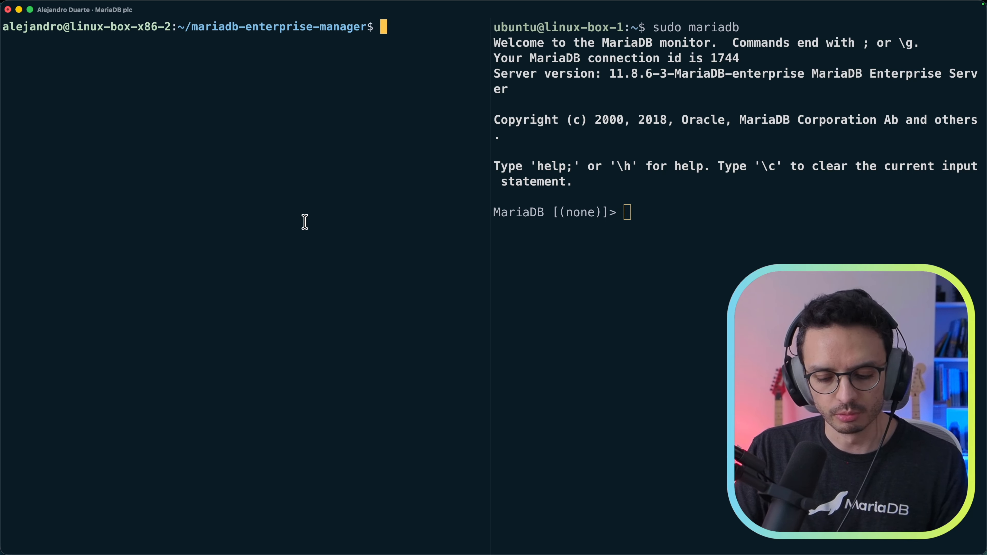
pyautogui.press('super+shift+Return')
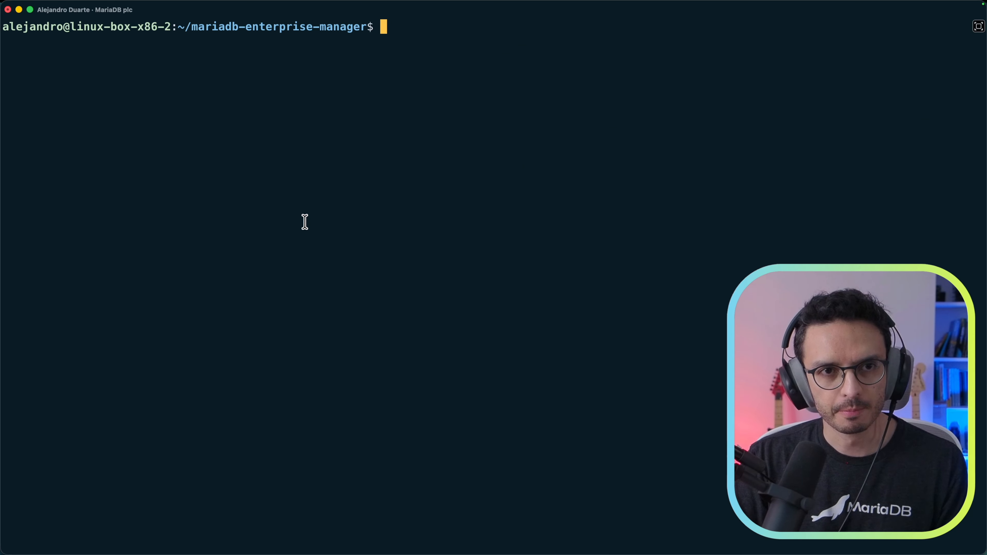
pyautogui.write('ls')
pyautogui.press('Return')
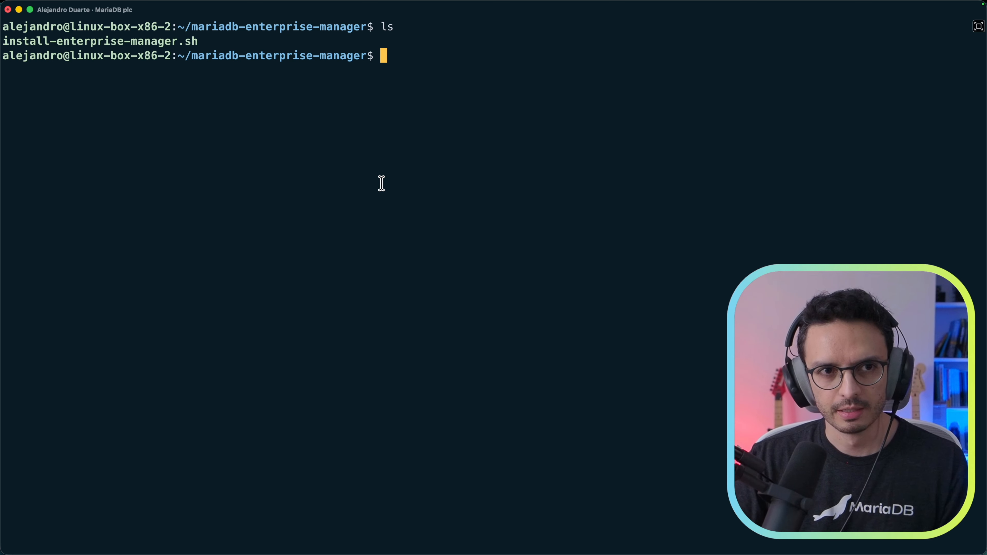
# Step: Run install-enterprise-manager.sh, accepting the default host 192.168.1.222 and port 8090
pyautogui.write('./')
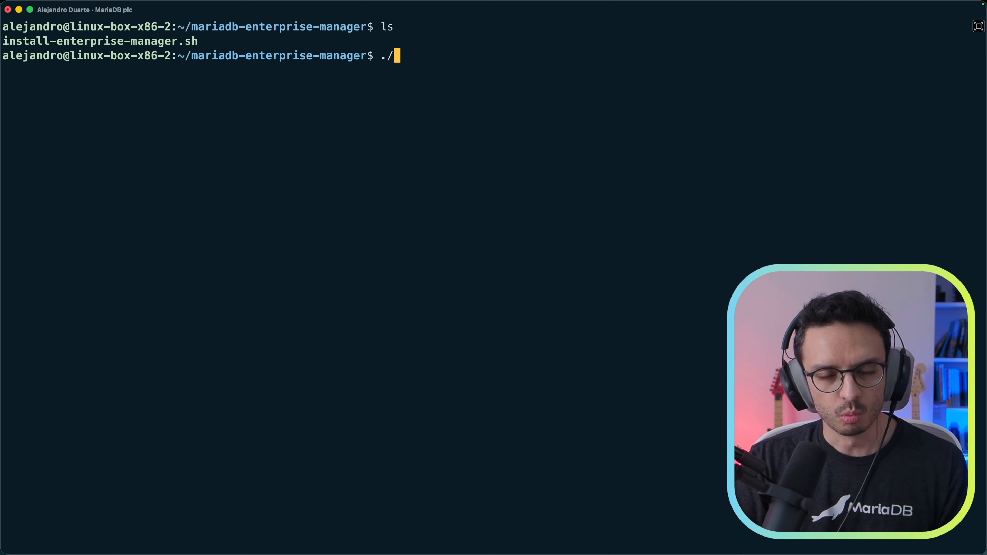
pyautogui.write('ins')
pyautogui.press('Tab')
pyautogui.press('Return')
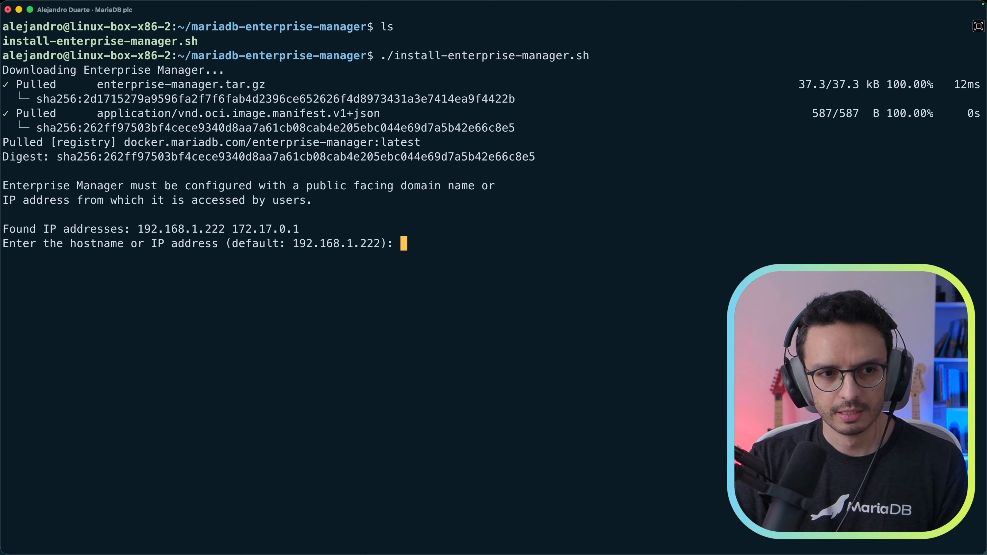
pyautogui.press('Return')
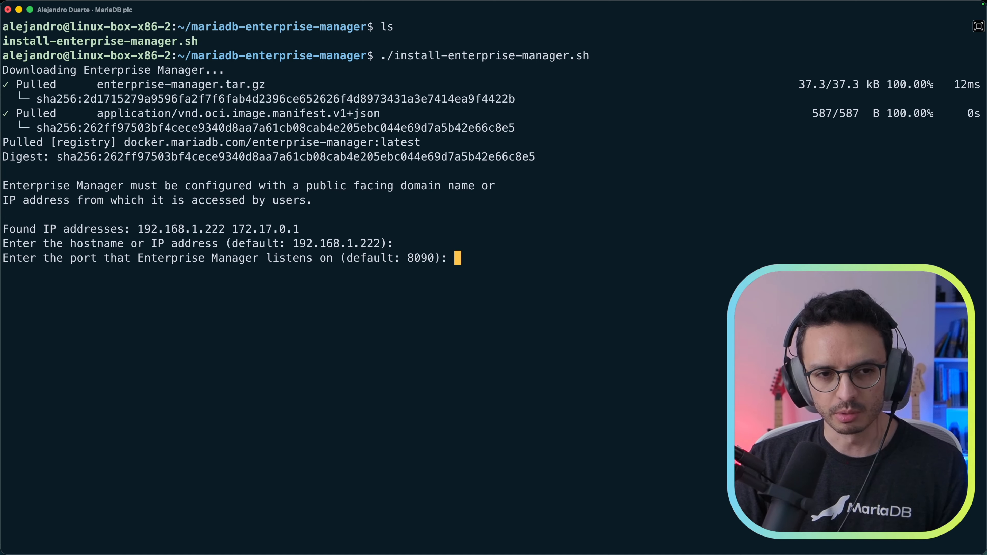
pyautogui.press('Return')
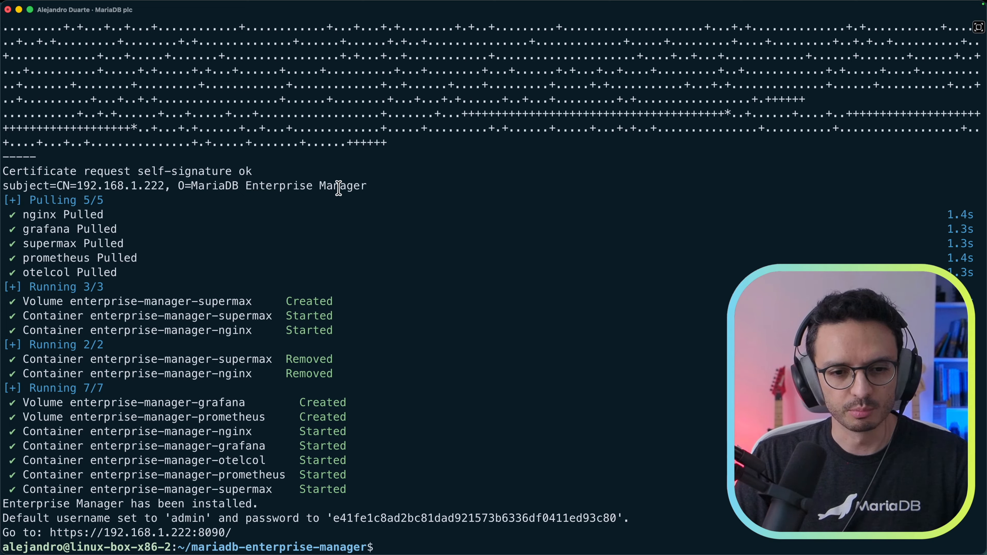
# Step: Launch lazydocker and view the grafana, otelcol and prometheus service logs
pyautogui.write('lazydock')
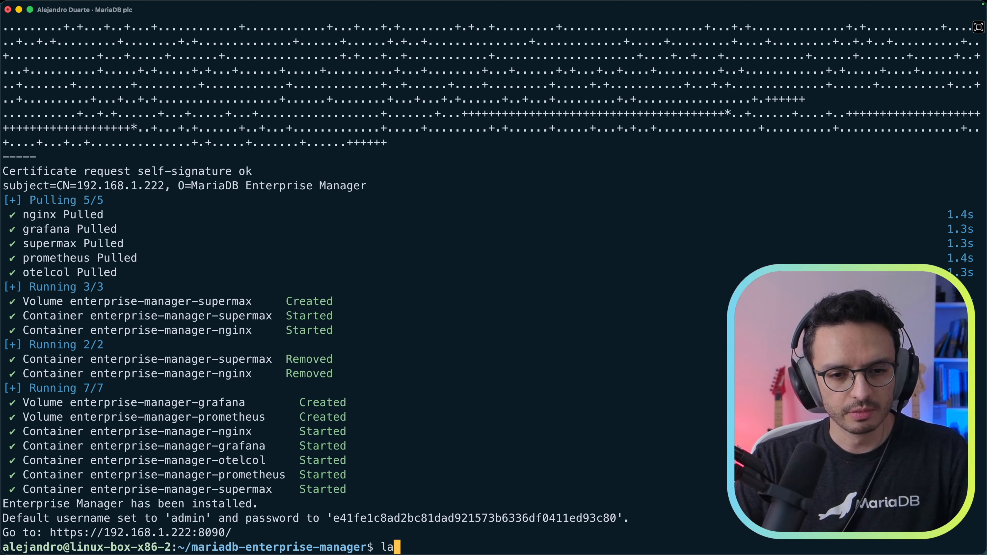
pyautogui.write('er')
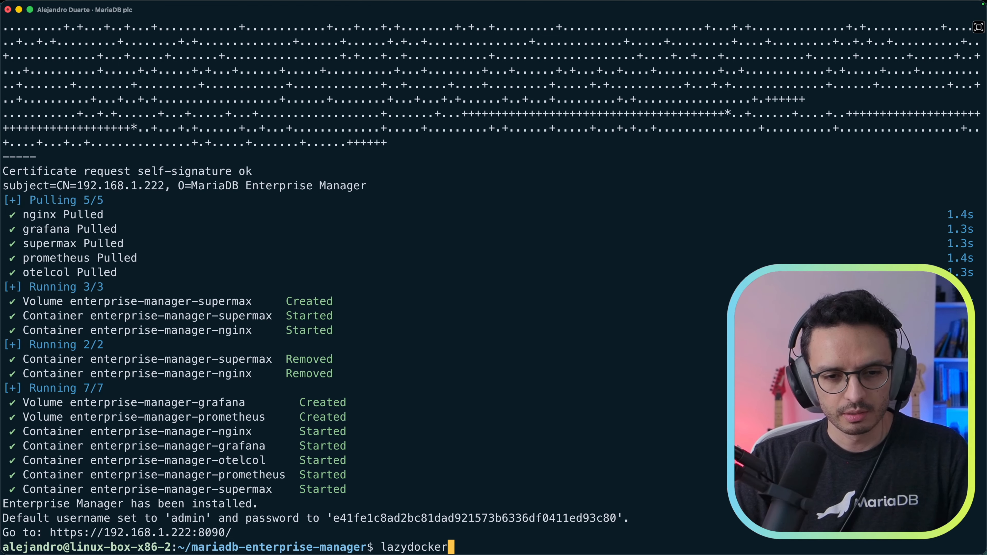
pyautogui.press('Return')
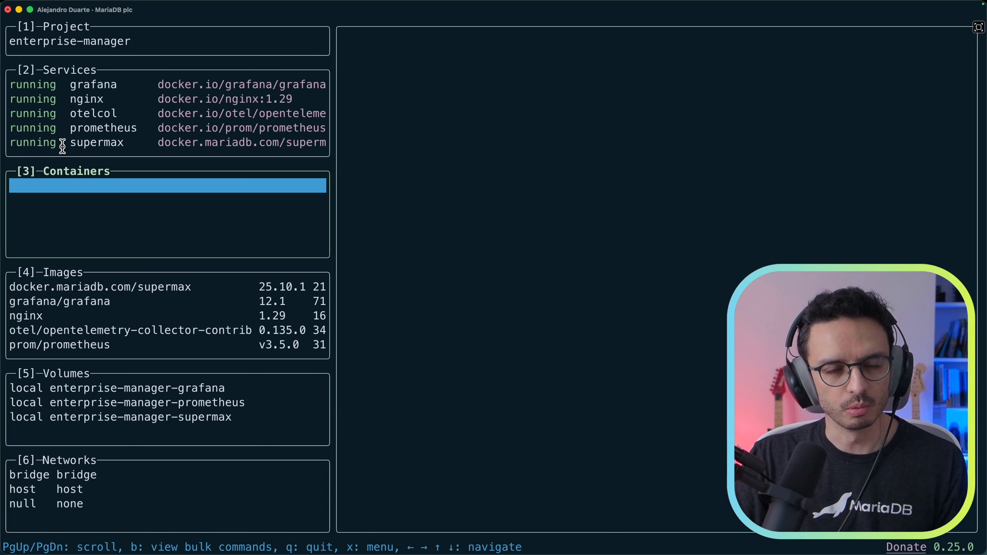
pyautogui.click(93, 89)
pyautogui.click(140, 114)
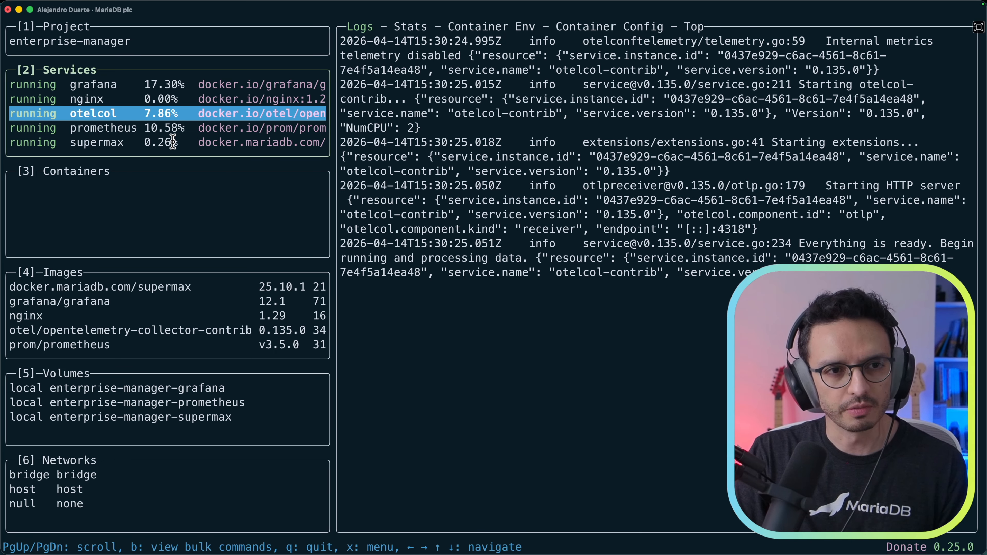
pyautogui.click(94, 130)
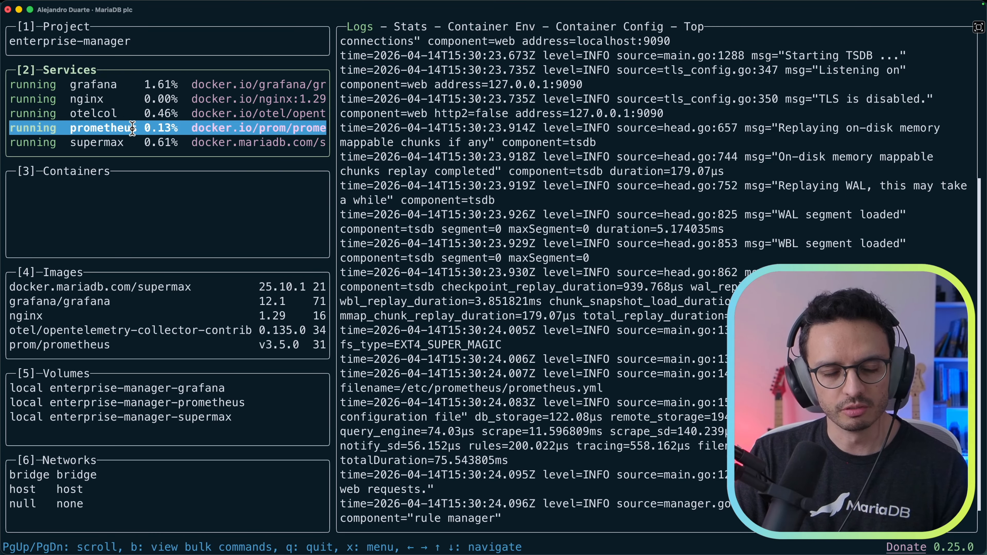
# Step: Look through the grafana, supermax and nginx service logs, then quit lazydocker with q
pyautogui.click(105, 84)
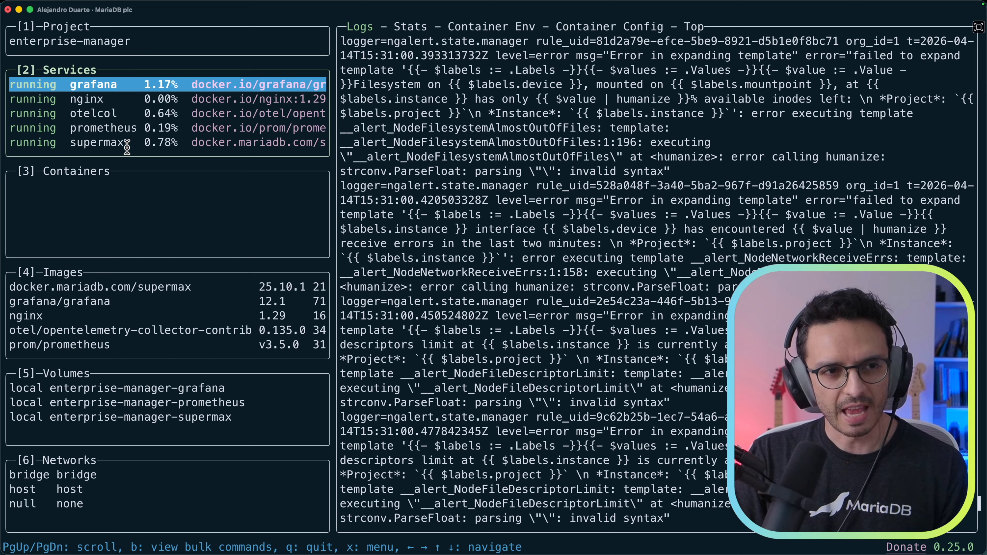
pyautogui.click(92, 144)
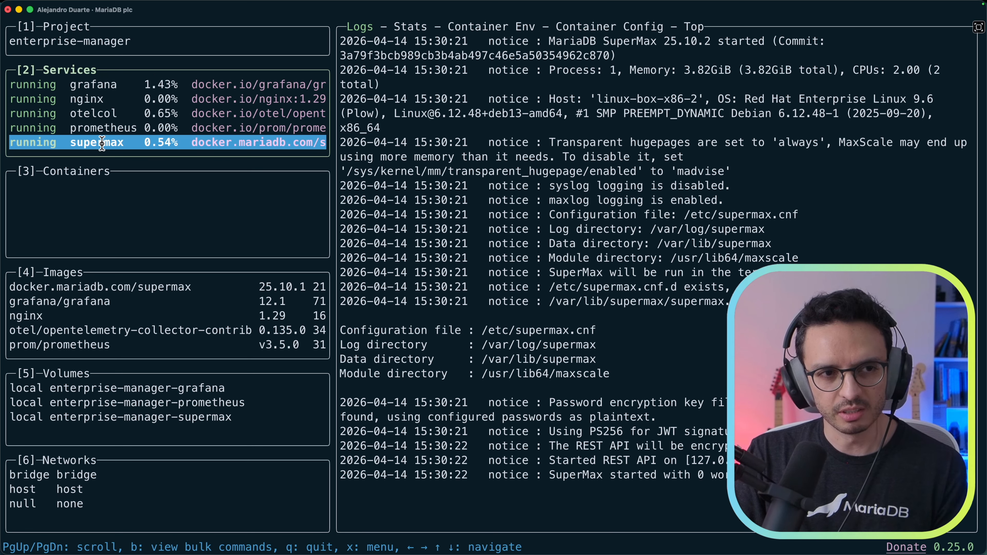
pyautogui.click(83, 98)
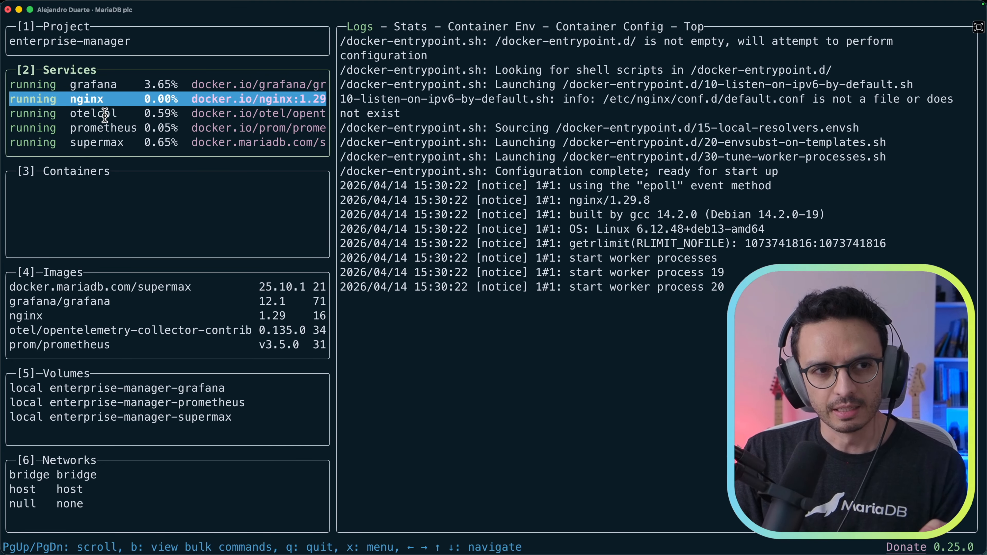
pyautogui.click(93, 85)
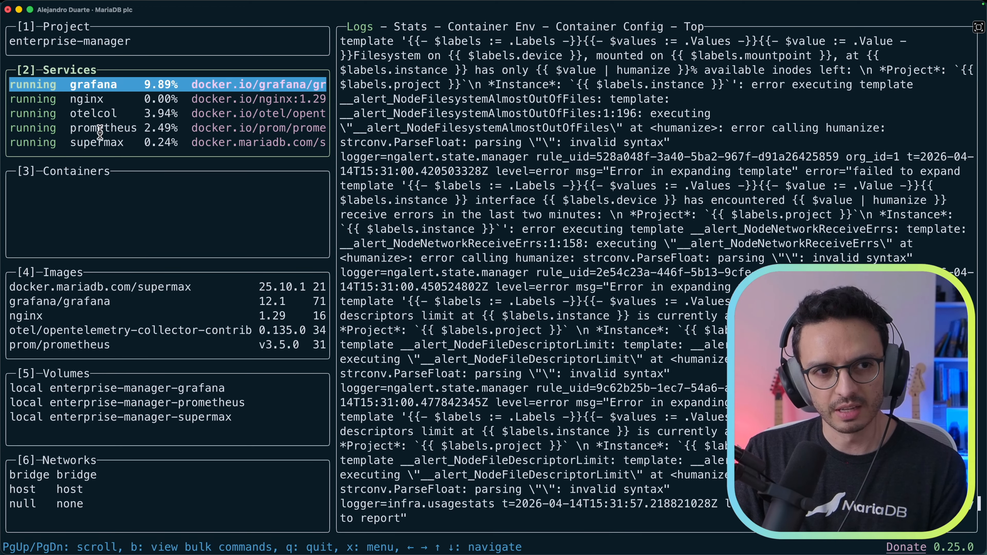
pyautogui.click(97, 143)
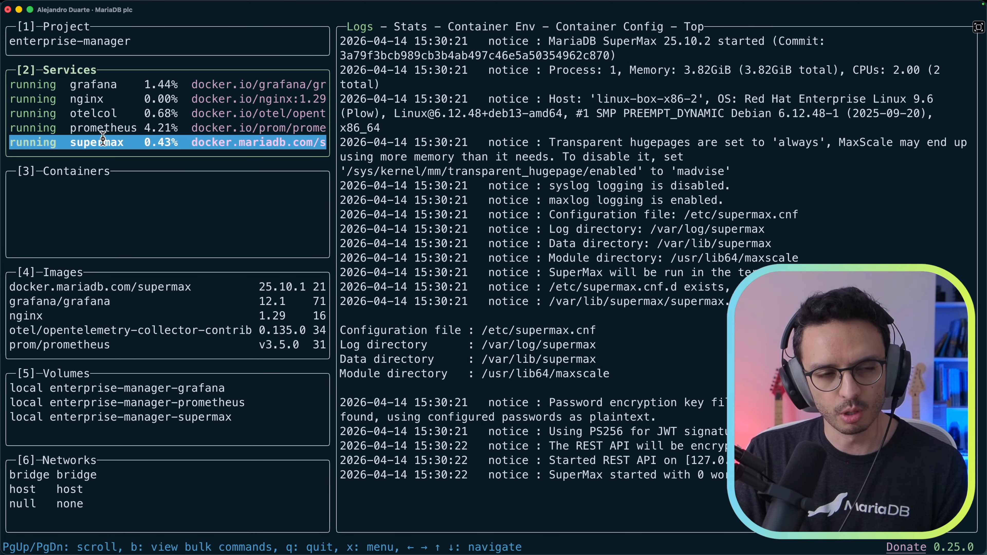
pyautogui.press('q')
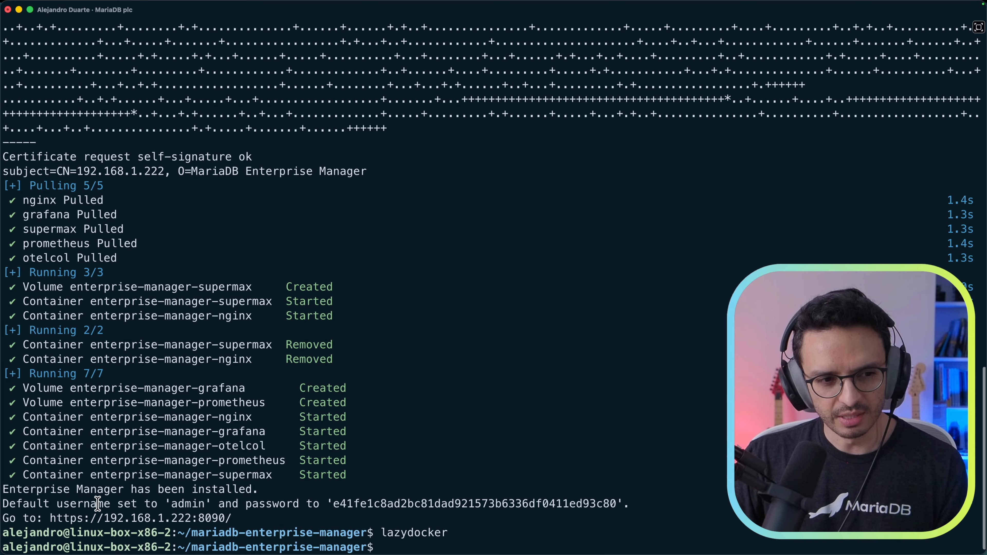
# Step: Select the default username and generated password in the install output
pyautogui.moveTo(58, 504); pyautogui.dragTo(146, 500)
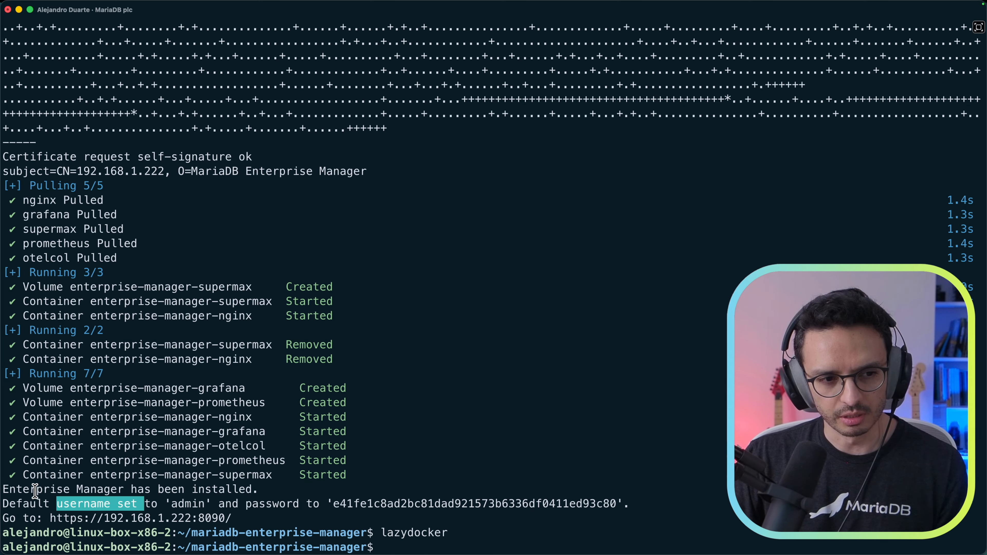
pyautogui.moveTo(35, 491); pyautogui.dragTo(106, 489)
pyautogui.doubleClick(192, 504)
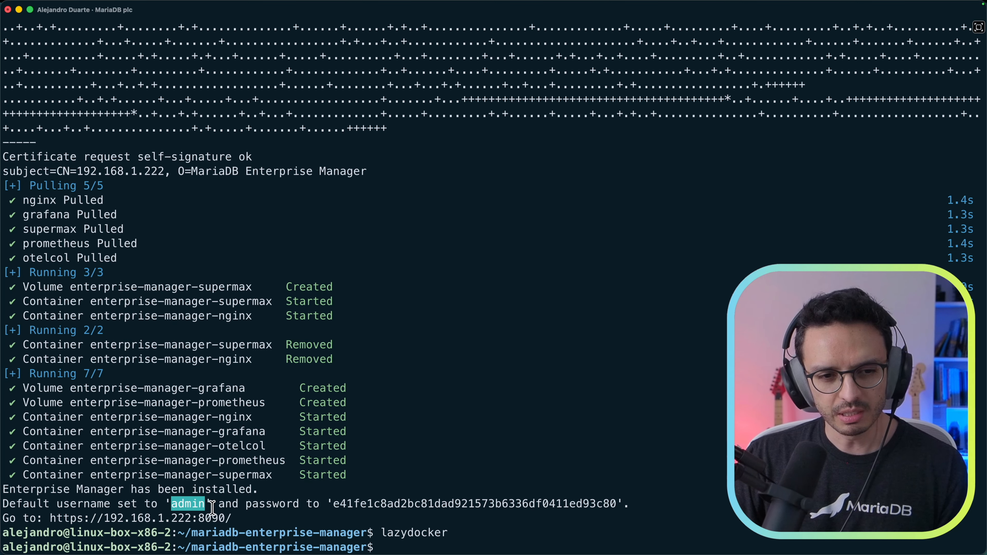
pyautogui.doubleClick(414, 503)
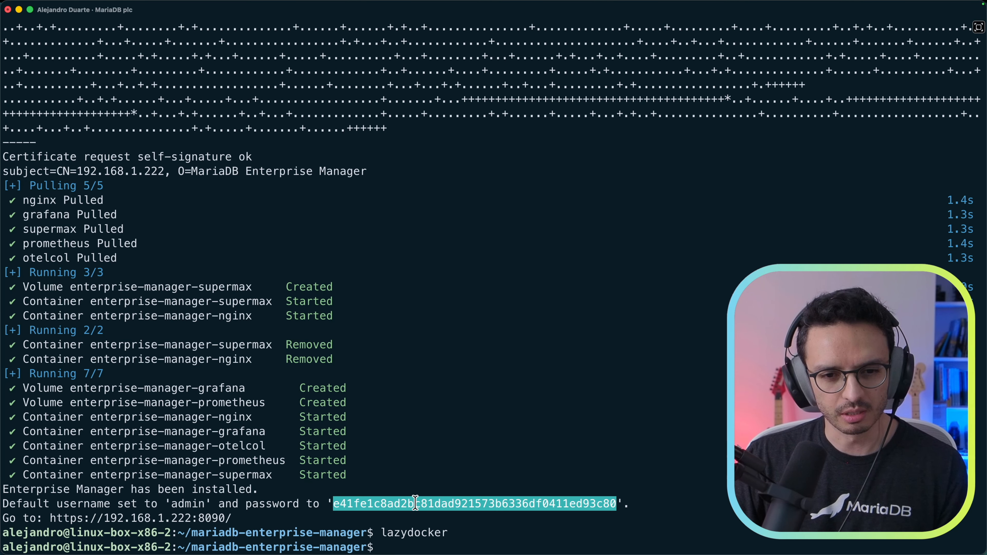
pyautogui.keyDown('super'); pyautogui.click(192, 525); pyautogui.keyUp('super')
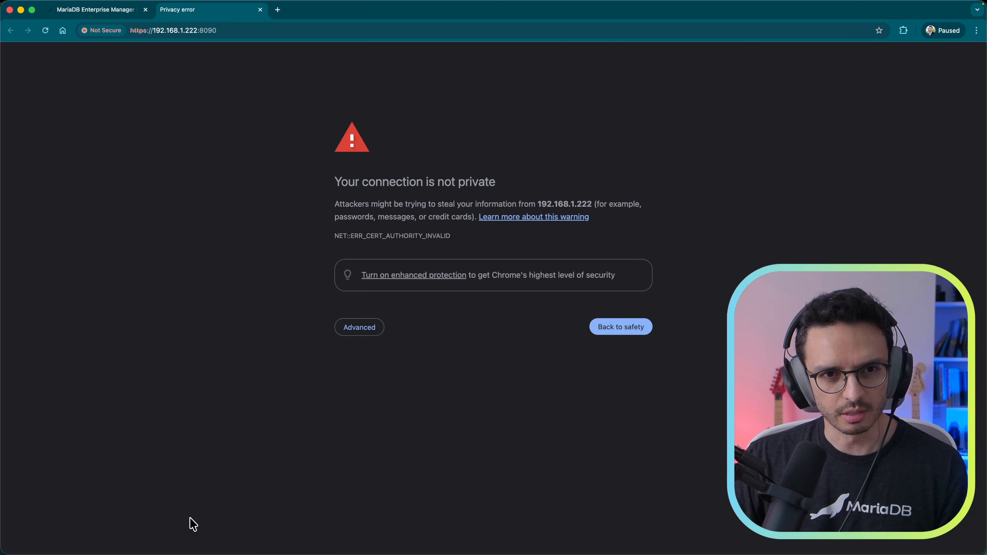
pyautogui.click(355, 329)
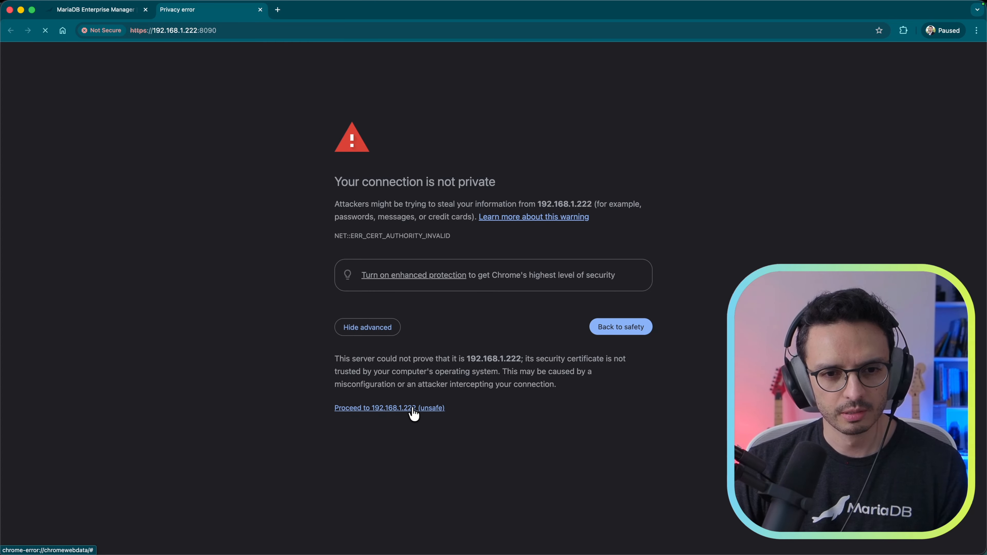
pyautogui.click(413, 409)
pyautogui.write('admin')
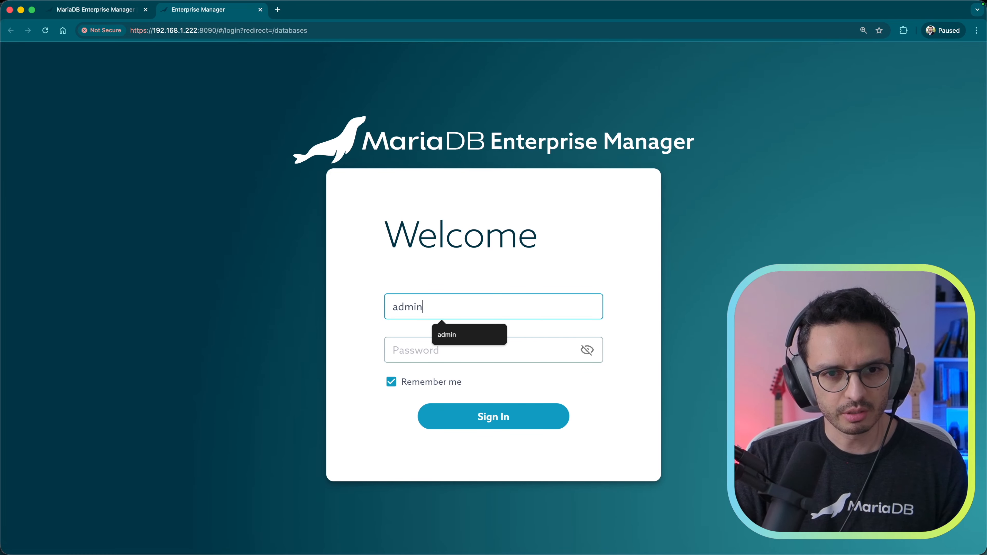
pyautogui.press('Tab')
pyautogui.press('super+v')
pyautogui.press('Return')
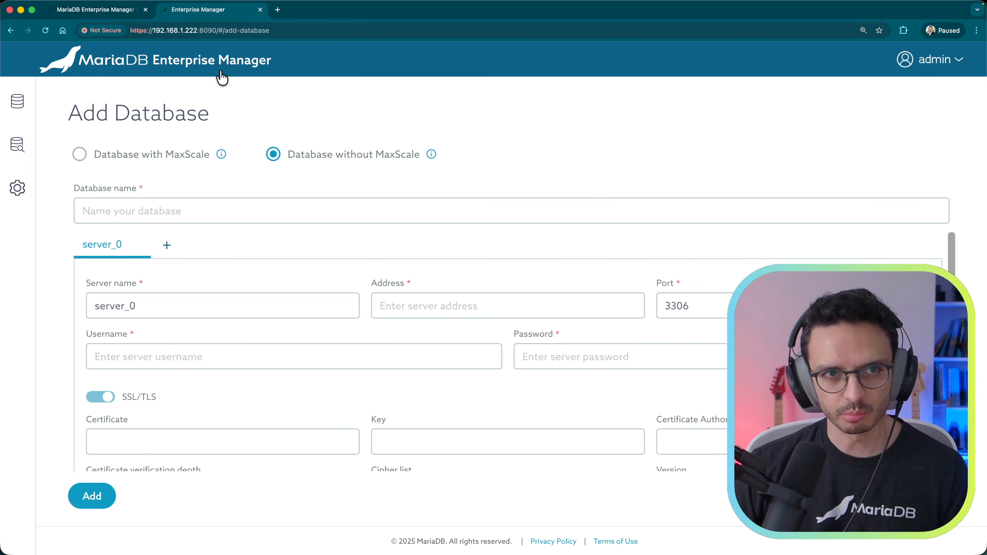
pyautogui.moveTo(7, 175)
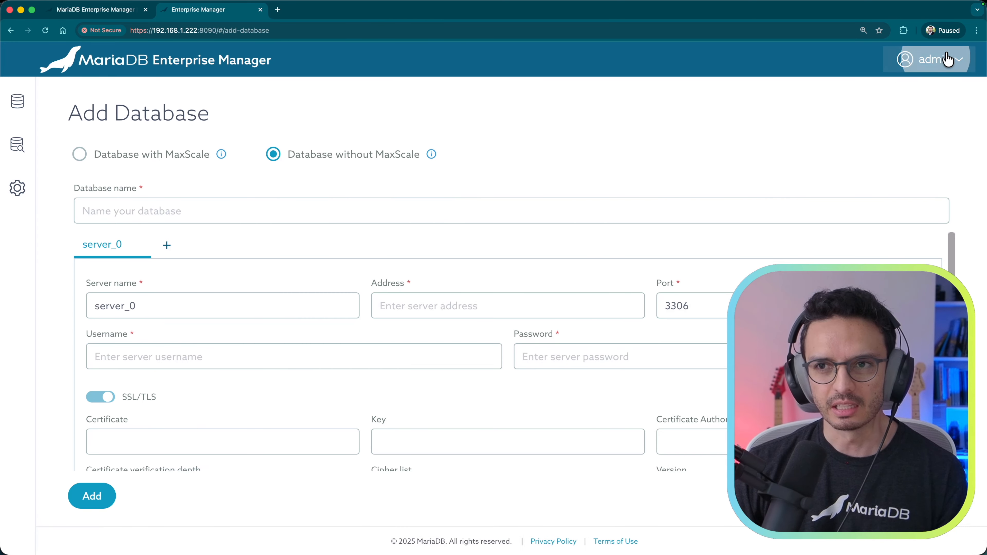
pyautogui.click(946, 59)
# Step: Set a new password on the admin Profile page and confirm it, then go back to Databases
pyautogui.click(913, 85)
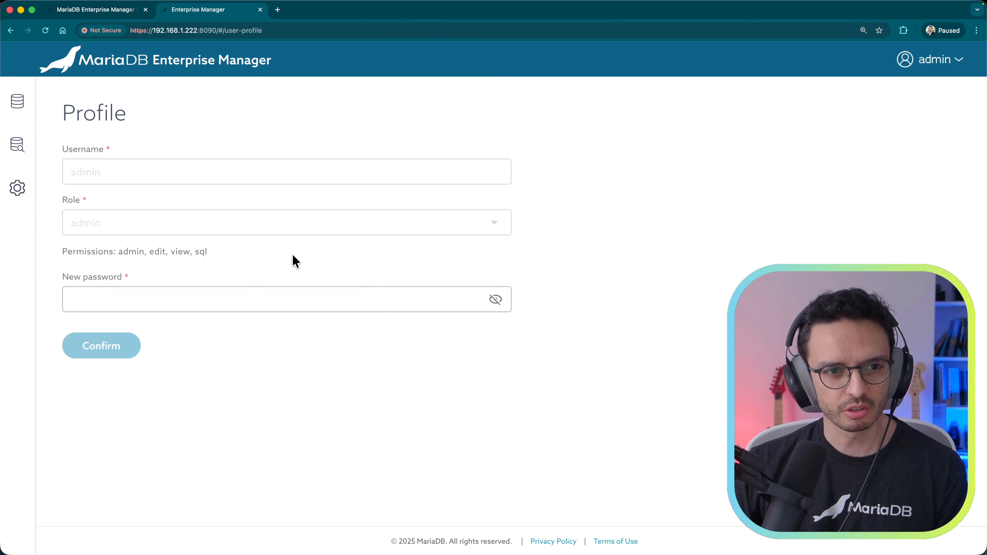
pyautogui.click(183, 311)
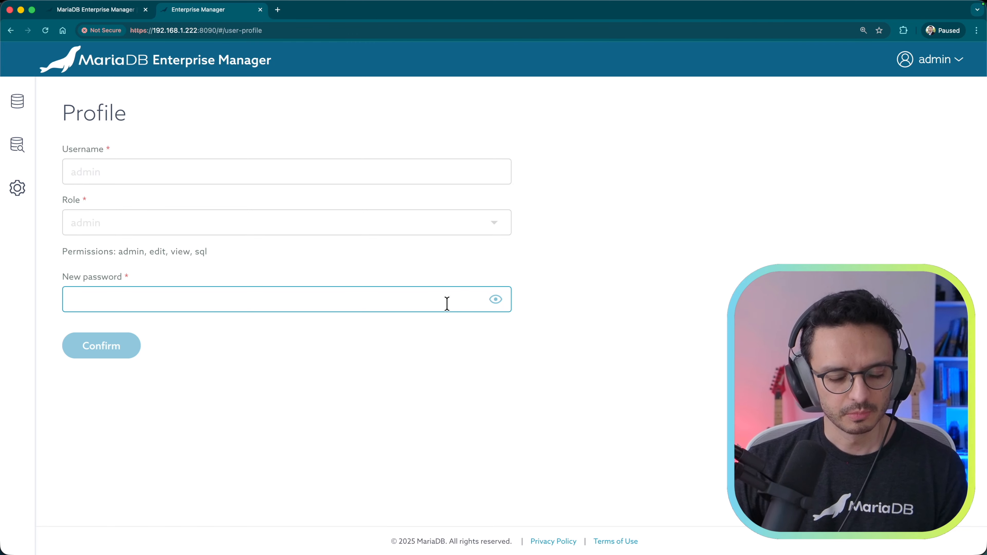
pyautogui.write('mariadb')
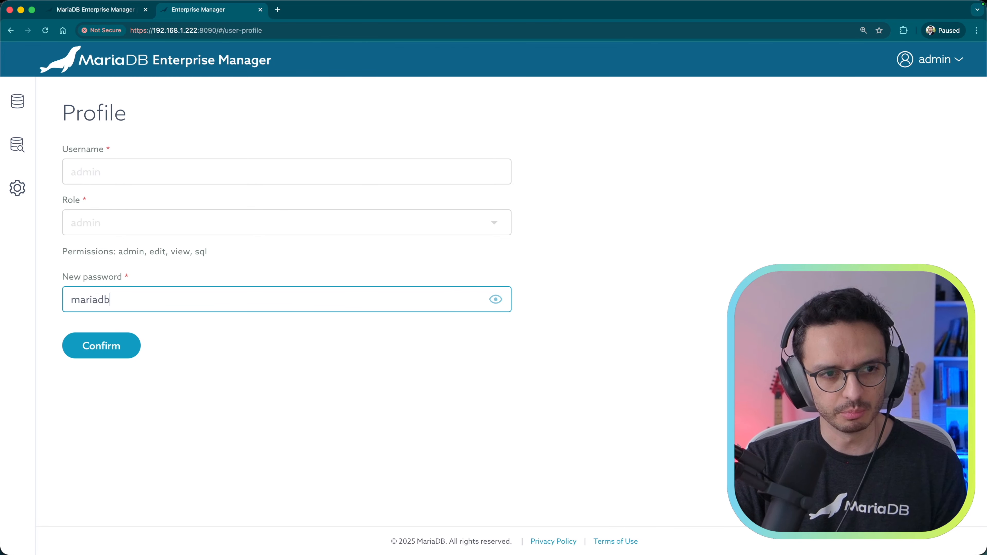
pyautogui.click(98, 352)
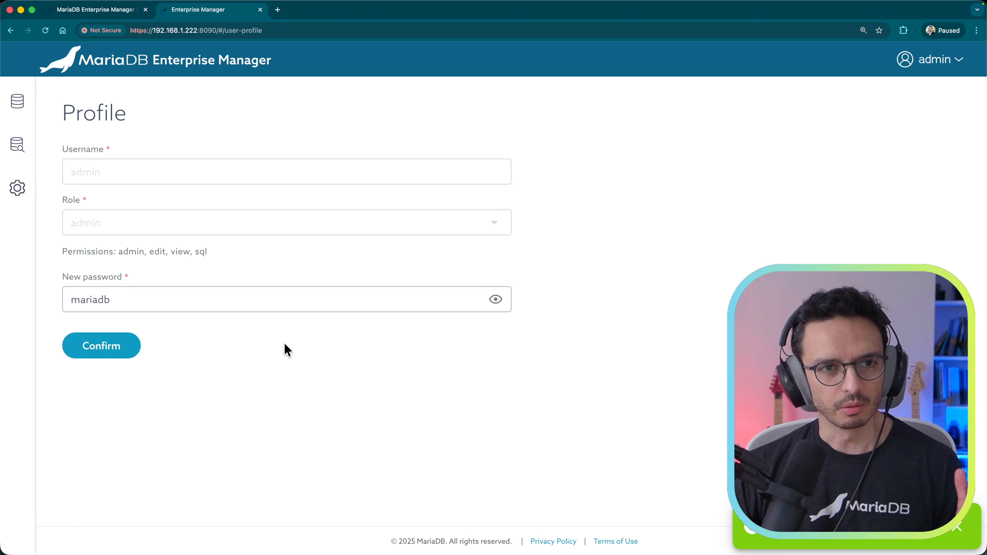
pyautogui.moveTo(17, 115)
pyautogui.click(49, 112)
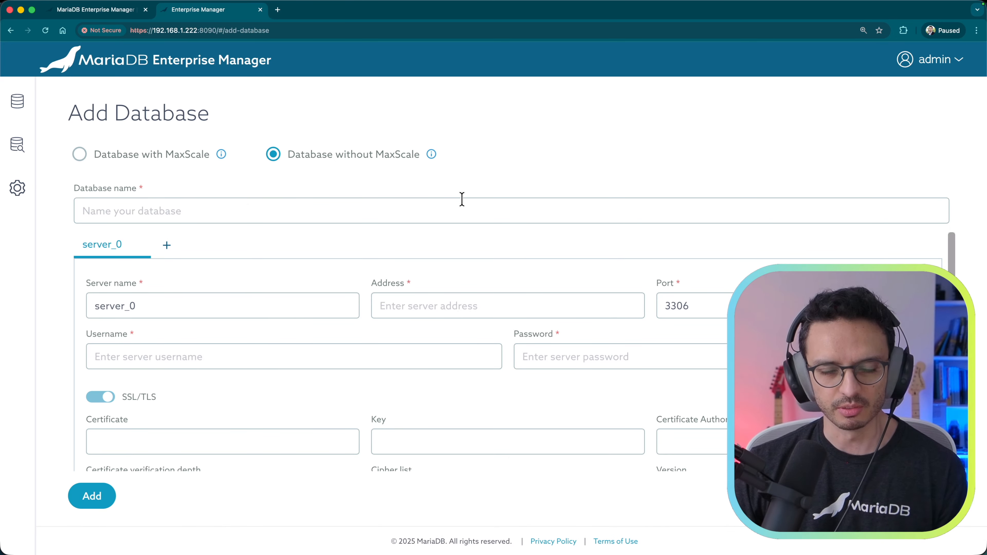
# Step: Choose Database without MaxScale and enter mariadb-test as the database name
pyautogui.click(125, 159)
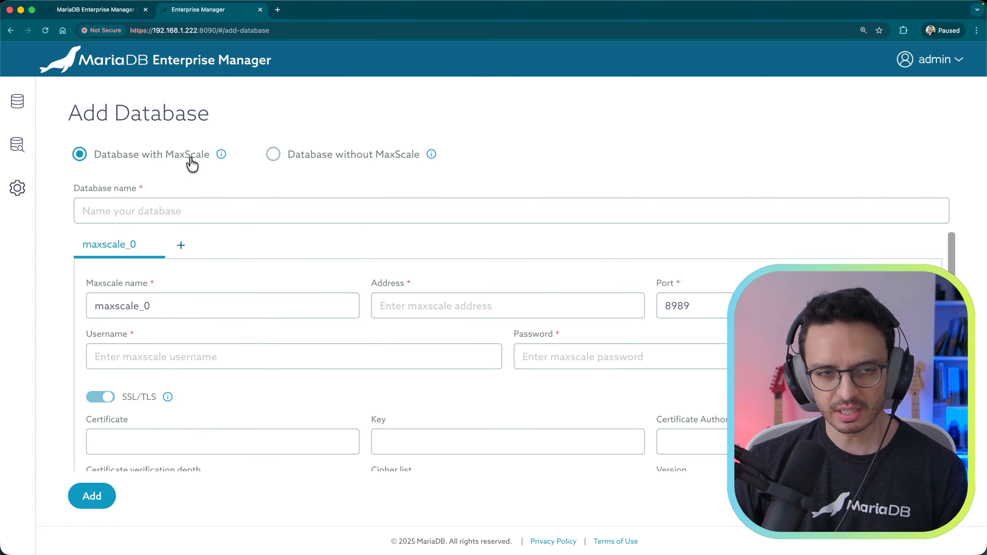
pyautogui.click(339, 161)
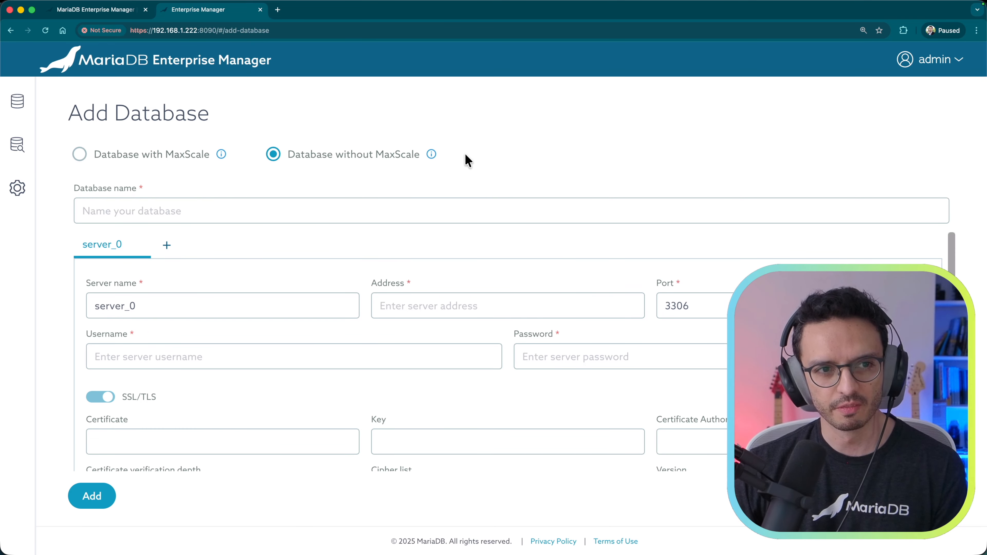
pyautogui.click(246, 210)
pyautogui.write('mariad')
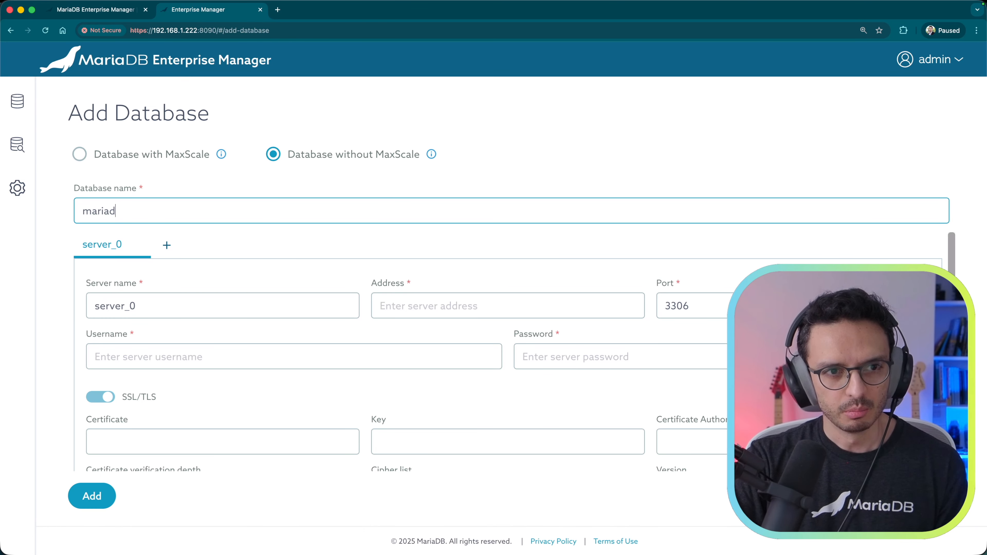
pyautogui.write('b-test')
pyautogui.press('Tab')
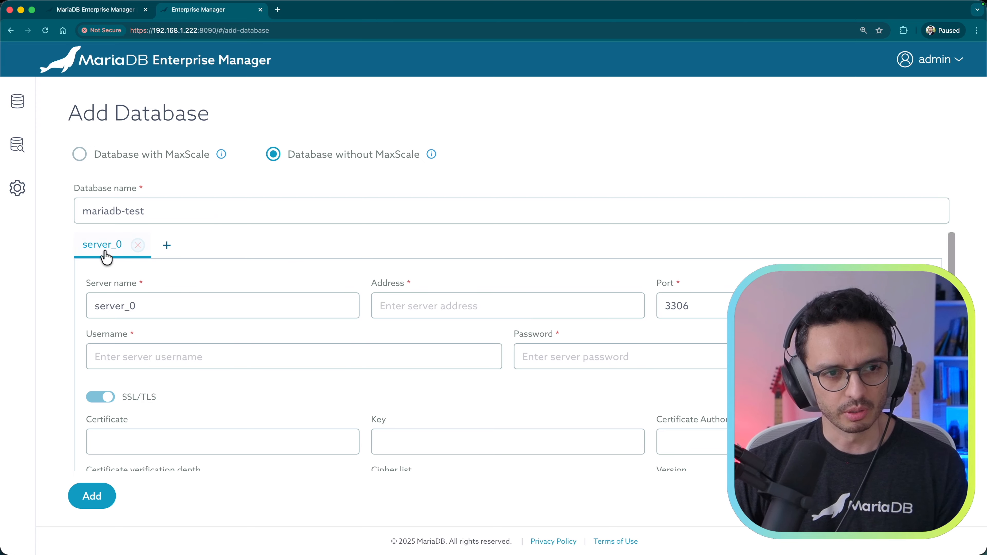
# Step: Replace the default server name with mariadb-test-1, then return to the split terminal view
pyautogui.click(165, 304)
pyautogui.press('super+a')
pyautogui.press('BackSpace')
pyautogui.write('amriadb')
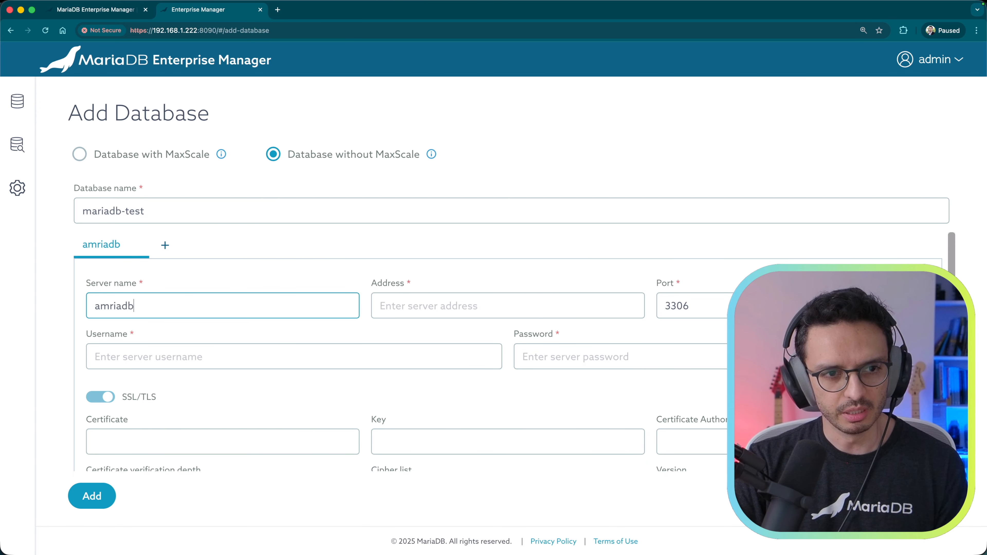
pyautogui.hotkey('alt', 'BackSpace')
pyautogui.write('mariadb-test-1')
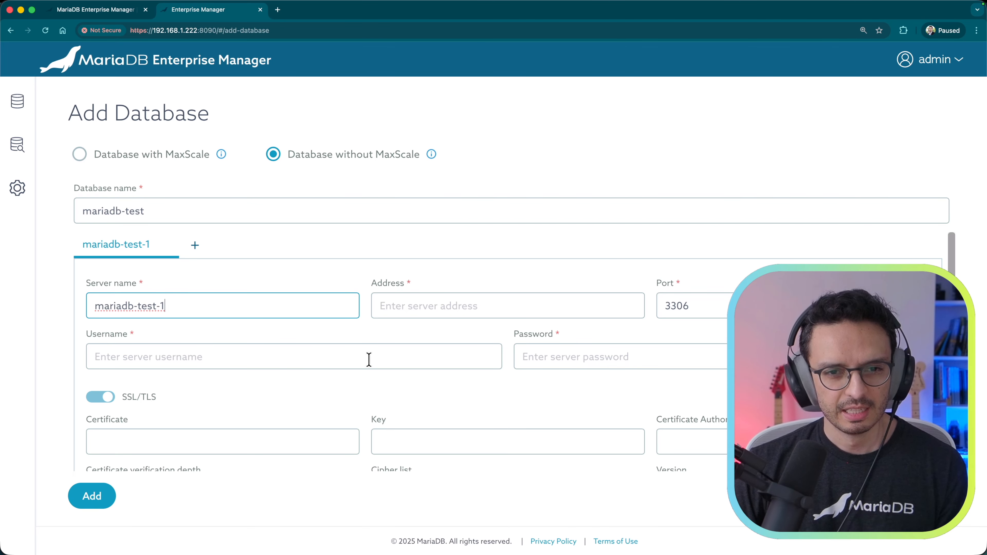
pyautogui.click(427, 304)
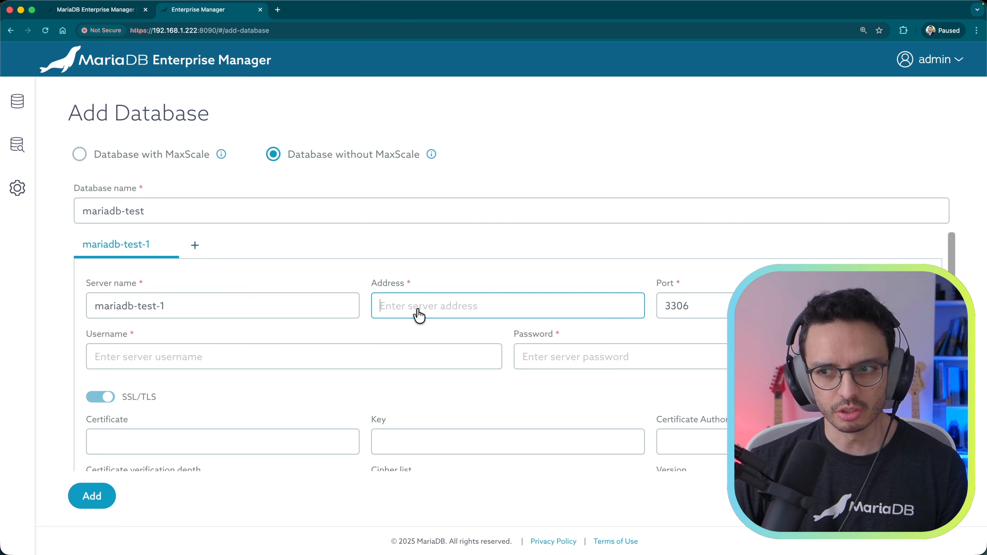
pyautogui.press('super+Tab')
pyautogui.press('shift+super+Return')
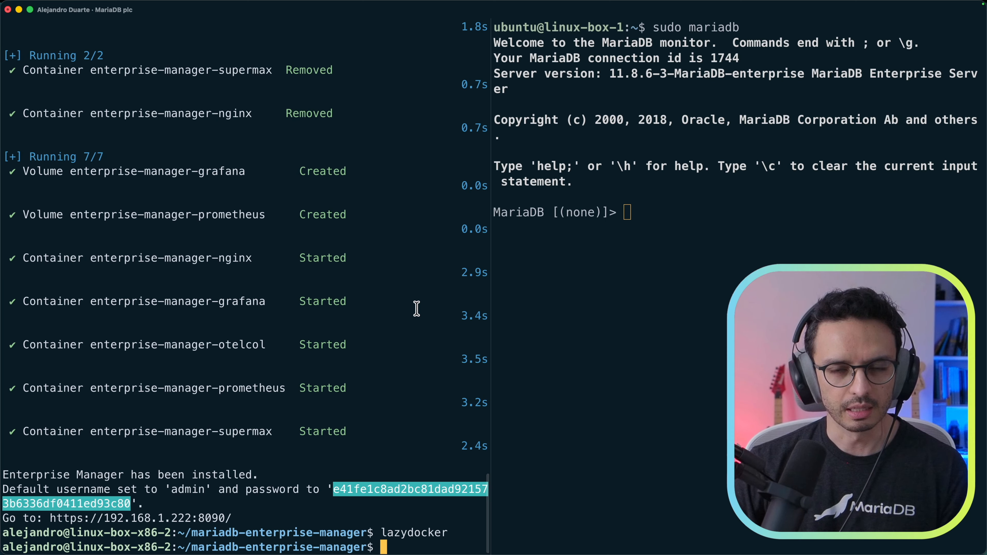
# Step: Look up the server IP 192.168.1.213 with system hostname -I and paste it into Address
pyautogui.click(657, 287)
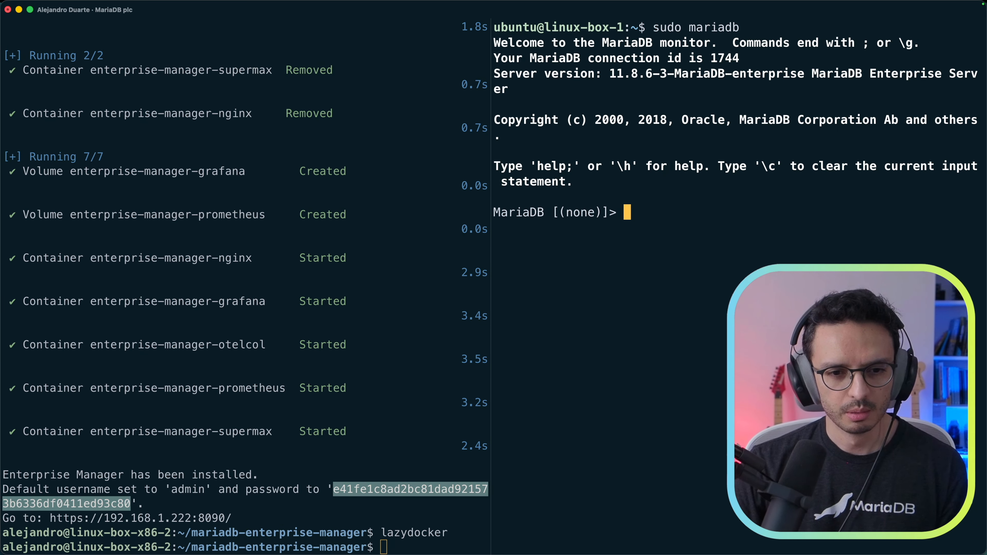
pyautogui.press('shift+super+Return')
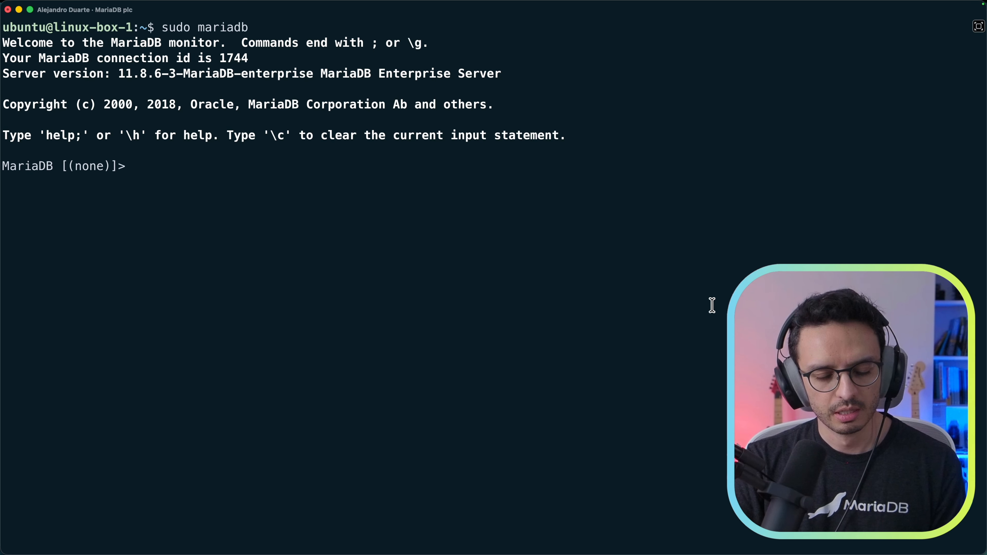
pyautogui.write('system')
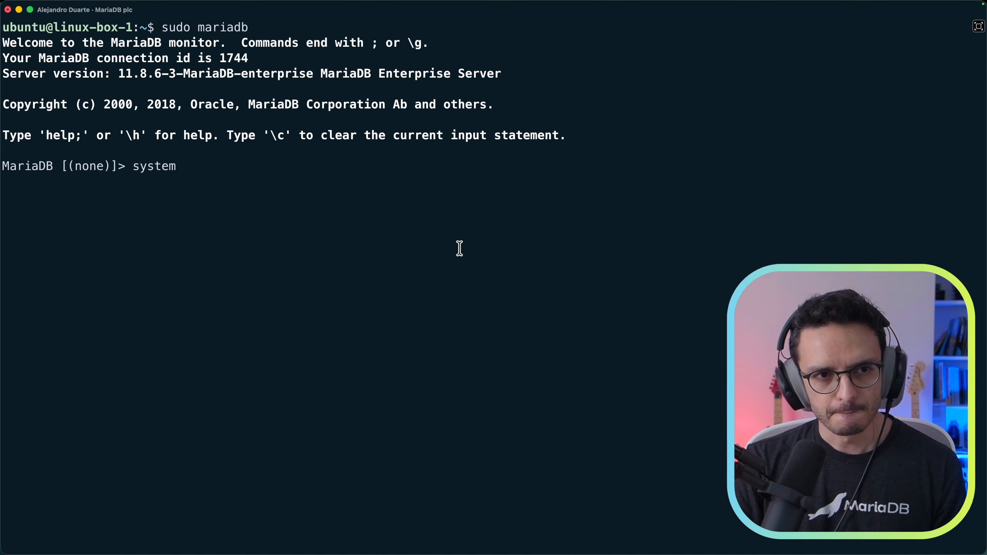
pyautogui.write('hostname -I')
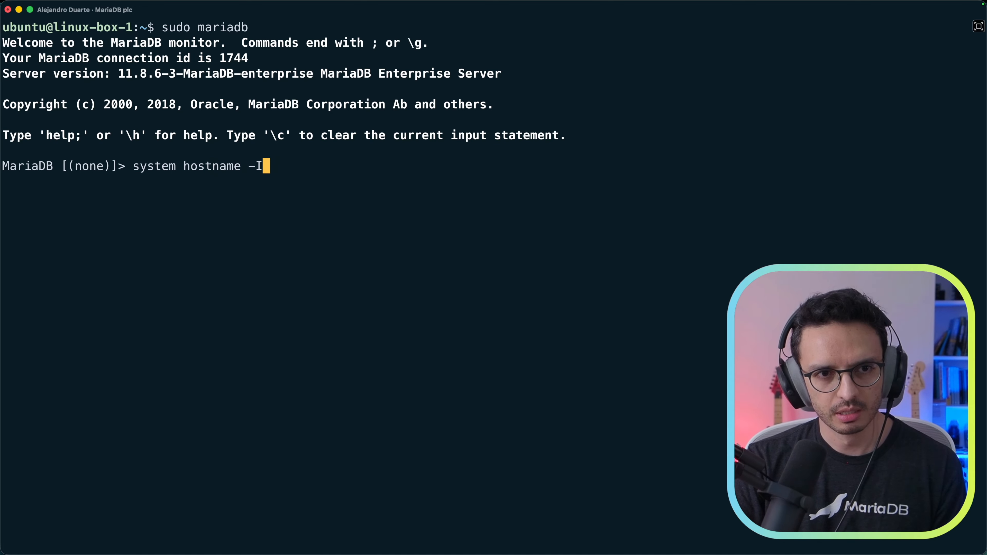
pyautogui.press('Return')
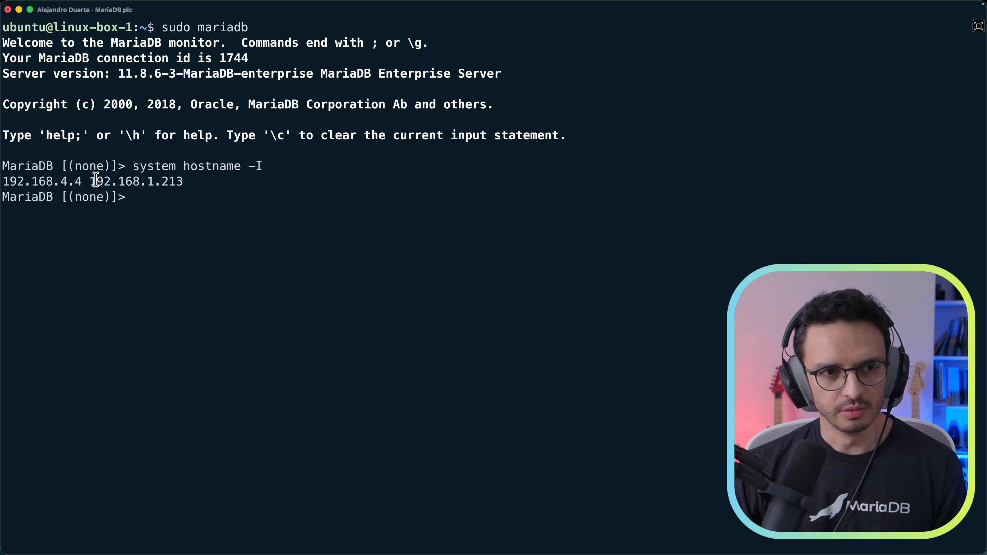
pyautogui.moveTo(91, 180); pyautogui.dragTo(178, 182)
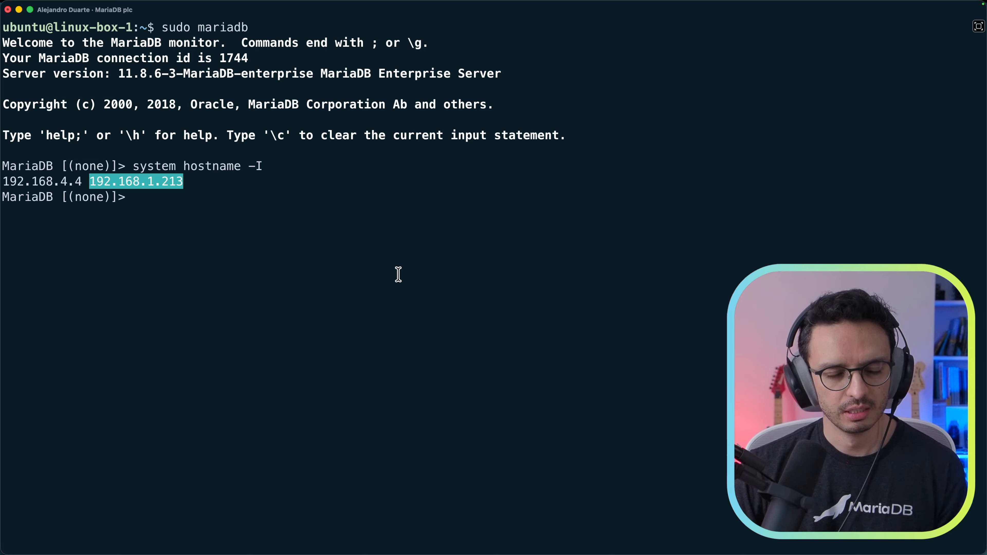
pyautogui.press('super+Tab')
pyautogui.click(570, 305)
pyautogui.write('192.168.1.213')
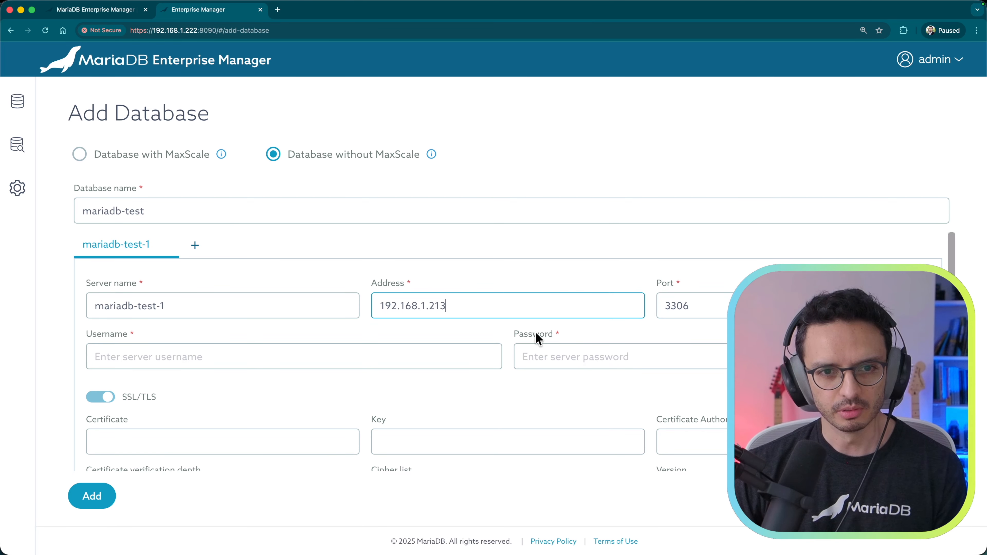
# Step: Move past the Port field into Username, then switch to the Enterprise Manager documentation tab
pyautogui.click(718, 306)
pyautogui.click(207, 352)
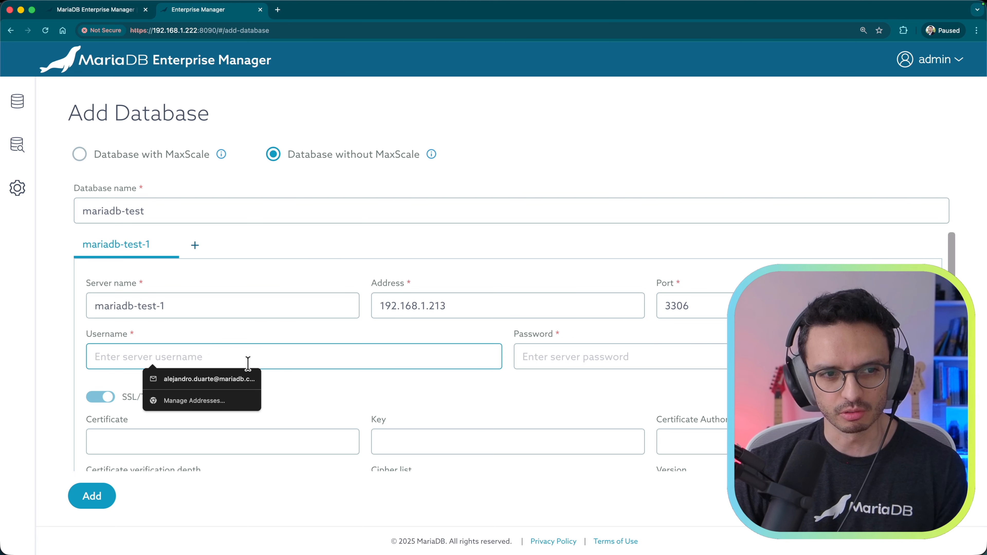
pyautogui.hotkey('ctrl', 'Tab')
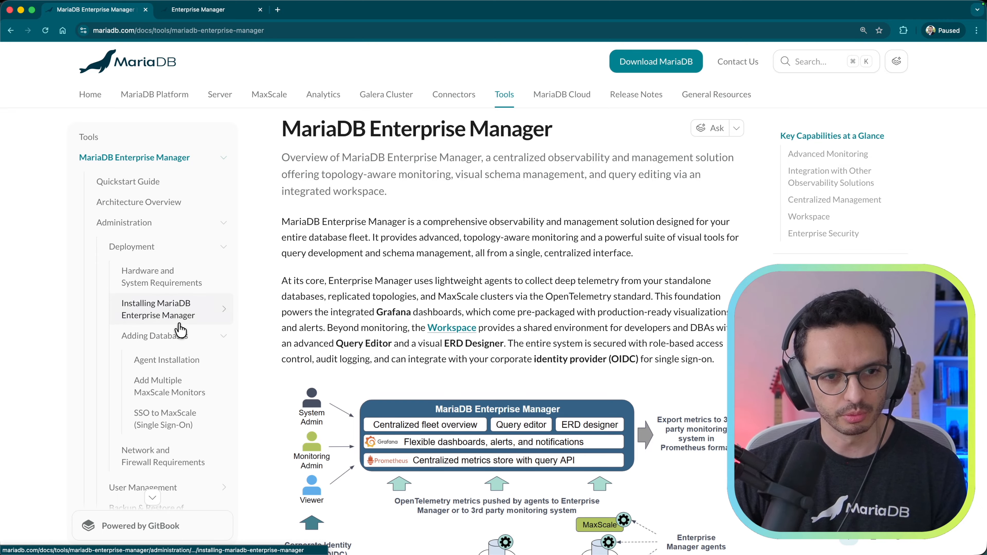
# Step: Copy the CREATE USER statement from the Adding Databases guide into the MariaDB client
pyautogui.click(148, 344)
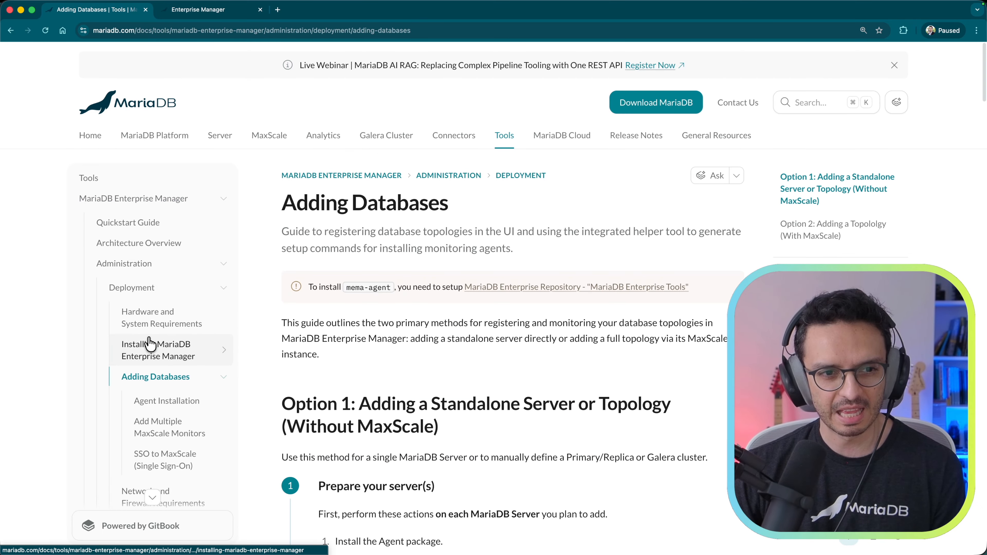
pyautogui.scroll(-12, 560, 373)
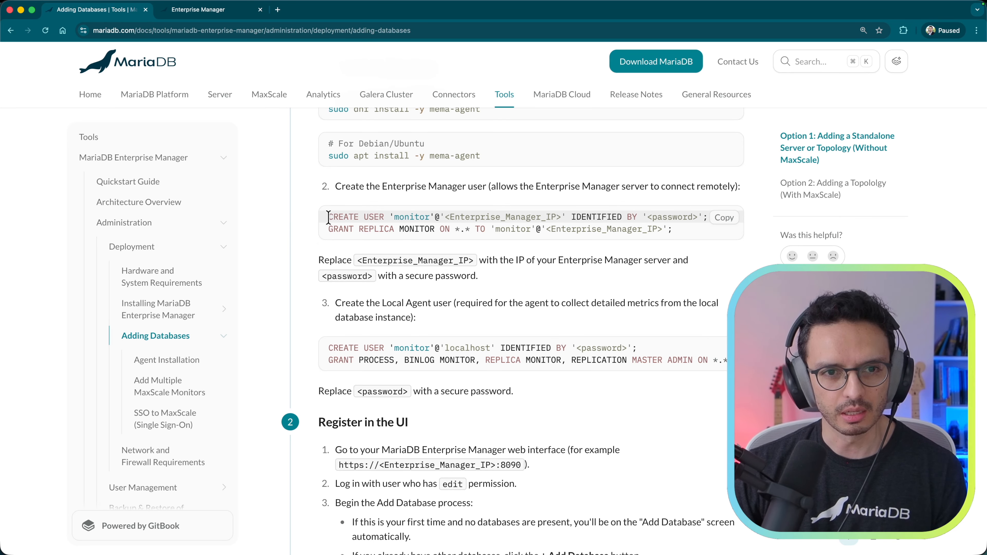
pyautogui.moveTo(328, 217); pyautogui.dragTo(715, 220)
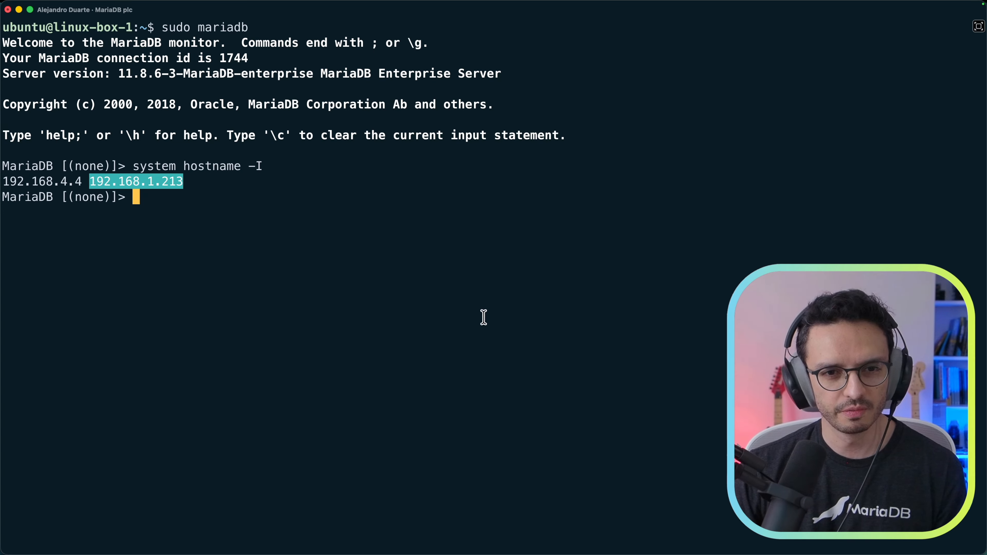
pyautogui.click(515, 307)
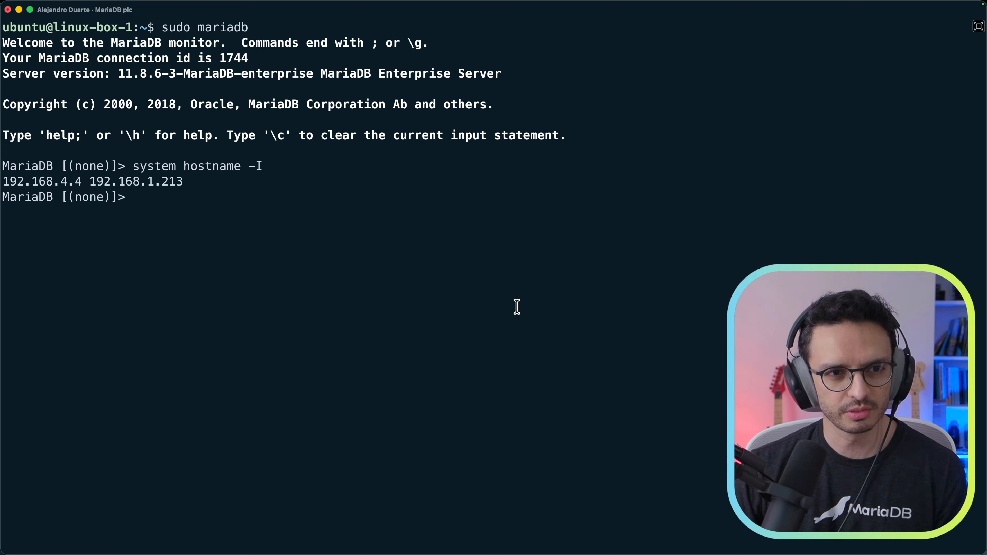
pyautogui.press('super+v')
pyautogui.hotkey('alt', 'Left')
pyautogui.hotkey('alt', 'Left')
pyautogui.hotkey('alt', 'Left')
pyautogui.press('Left')
pyautogui.press('Left')
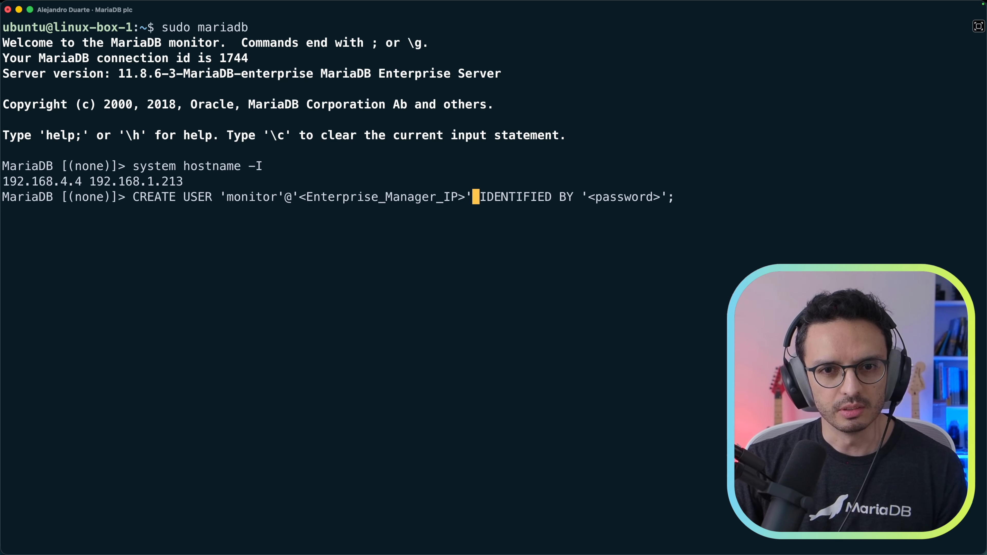
pyautogui.press('BackSpace')
pyautogui.press('BackSpace')
pyautogui.press('BackSpace')
pyautogui.press('BackSpace')
pyautogui.press('BackSpace')
pyautogui.press('BackSpace')
pyautogui.press('BackSpace')
pyautogui.press('BackSpace')
pyautogui.press('BackSpace')
pyautogui.press('BackSpace')
pyautogui.press('BackSpace')
pyautogui.press('BackSpace')
pyautogui.press('BackSpace')
pyautogui.press('BackSpace')
pyautogui.press('BackSpace')
pyautogui.press('BackSpace')
pyautogui.press('BackSpace')
pyautogui.press('BackSpace')
pyautogui.press('BackSpace')
pyautogui.press('BackSpace')
pyautogui.press('BackSpace')
pyautogui.press('BackSpace')
pyautogui.press('BackSpace')
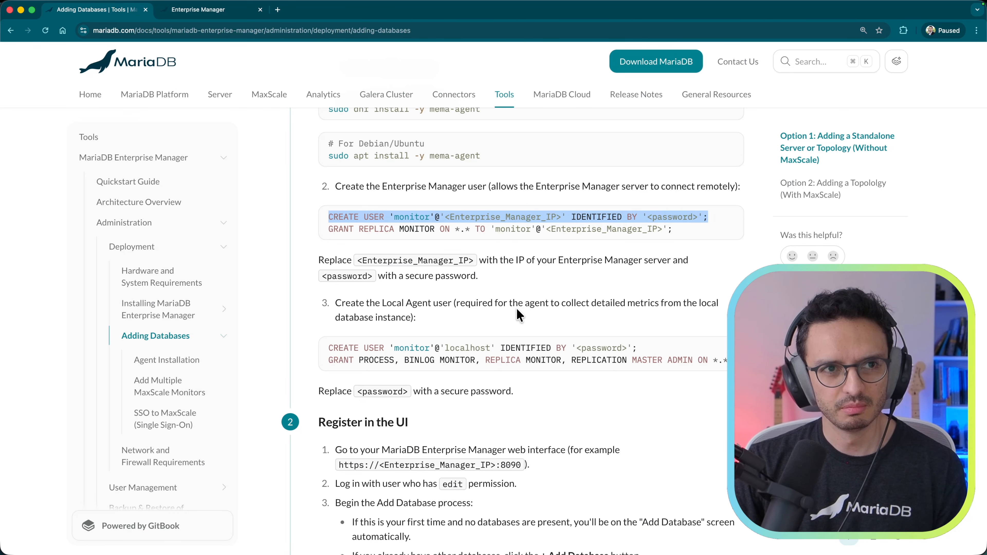
# Step: Fill in host 192.168.1.222 and a password, then run CREATE USER for 'monitor'
pyautogui.hotkey('ctrl', 'Tab')
pyautogui.click(170, 31)
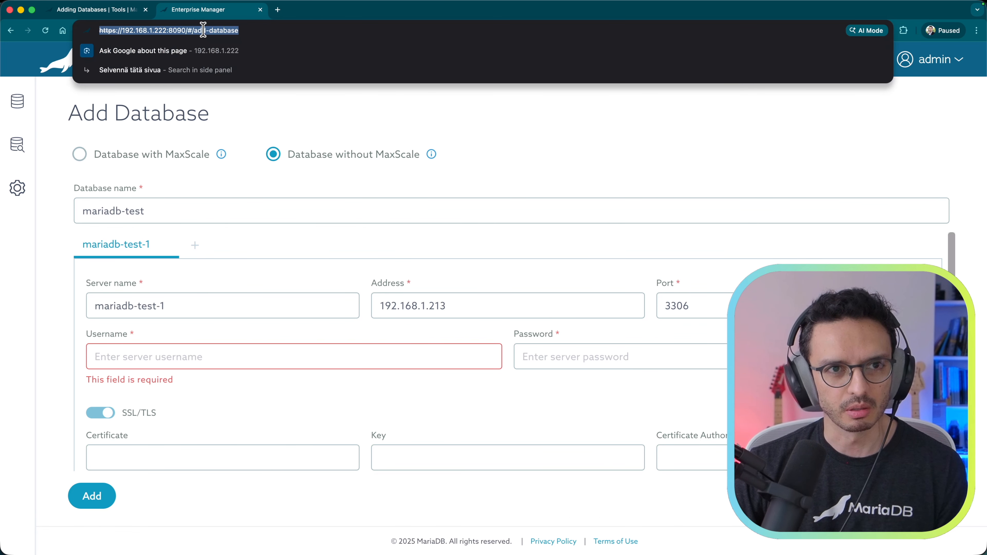
pyautogui.click(194, 30)
pyautogui.hotkey('alt', 'shift', 'Left')
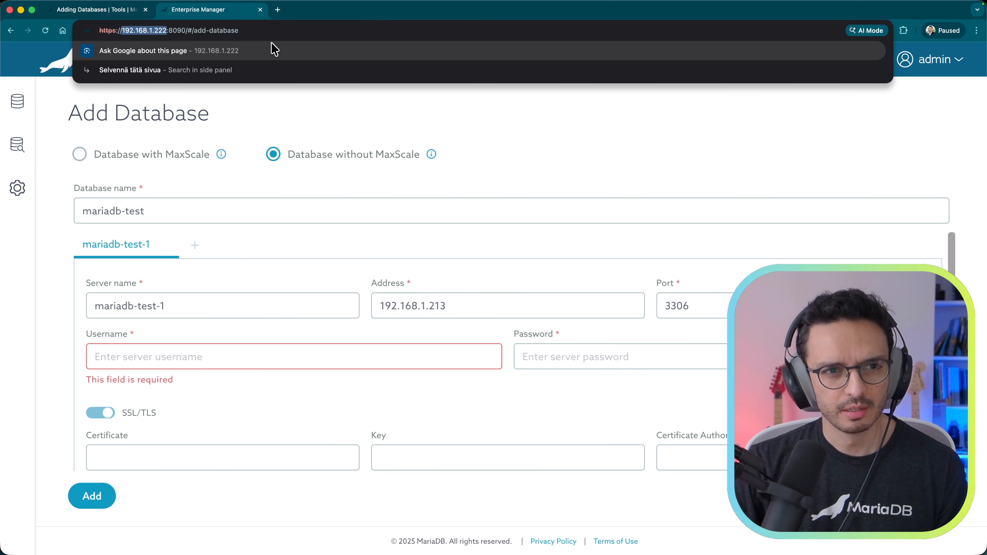
pyautogui.press('super+c')
pyautogui.press('super+Tab')
pyautogui.press('super+v')
pyautogui.hotkey('alt', 'Right')
pyautogui.hotkey('alt', 'Right')
pyautogui.hotkey('alt', 'Right')
pyautogui.hotkey('alt', 'Right')
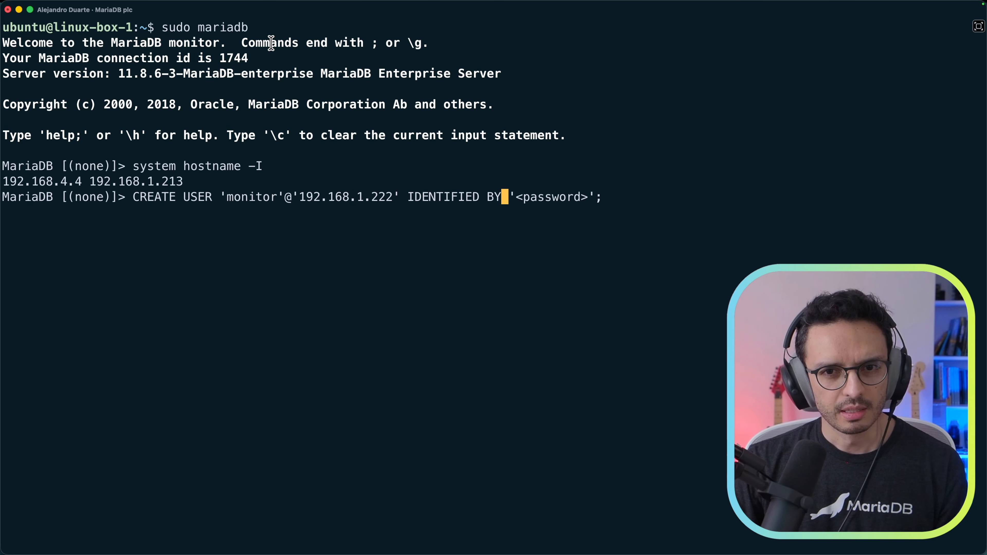
pyautogui.press('Left')
pyautogui.press('Left')
pyautogui.press('BackSpace')
pyautogui.press('BackSpace')
pyautogui.press('BackSpace')
pyautogui.press('BackSpace')
pyautogui.press('BackSpace')
pyautogui.press('BackSpace')
pyautogui.press('BackSpace')
pyautogui.press('BackSpace')
pyautogui.press('BackSpace')
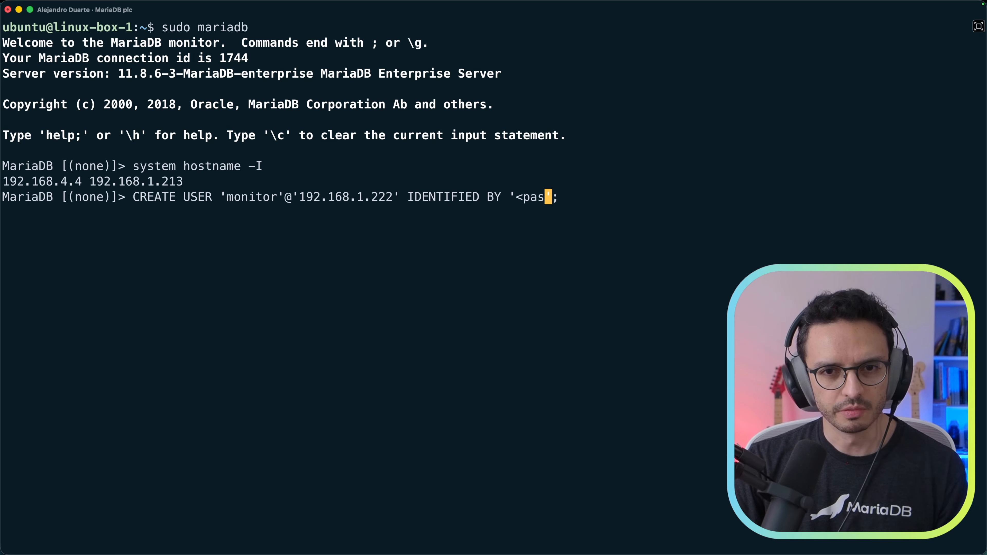
pyautogui.press('BackSpace')
pyautogui.write('Monitor')
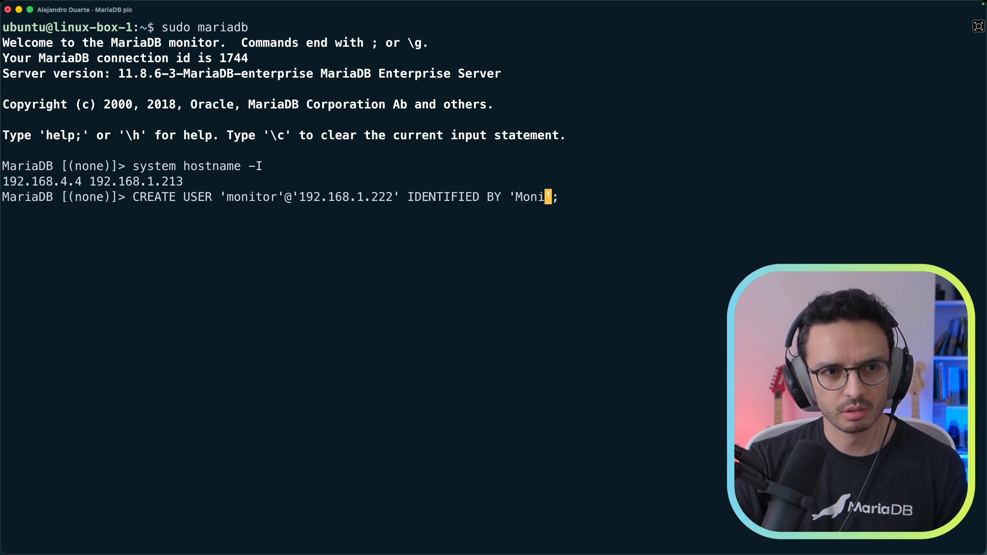
pyautogui.write('Pass123!')
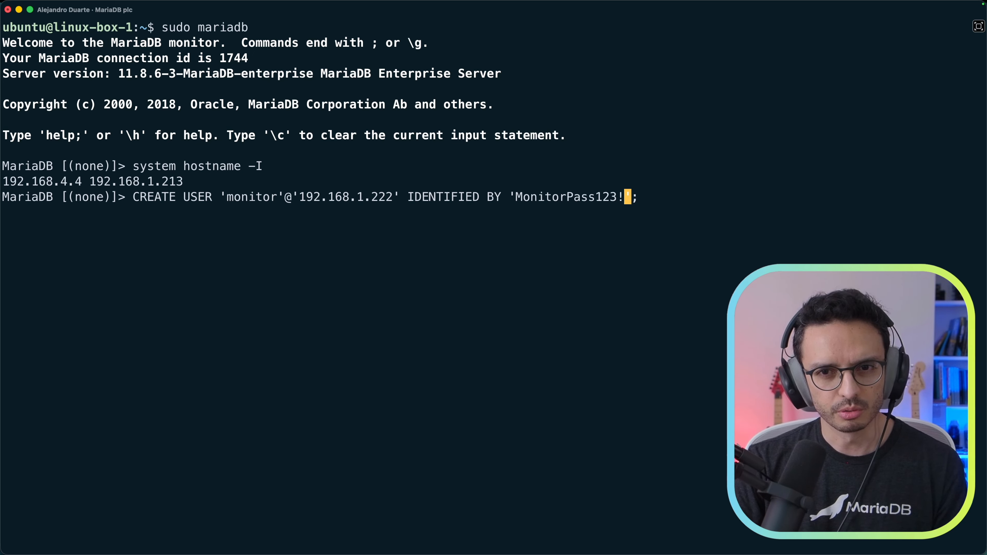
pyautogui.press('Right')
pyautogui.press('Right')
pyautogui.press('Return')
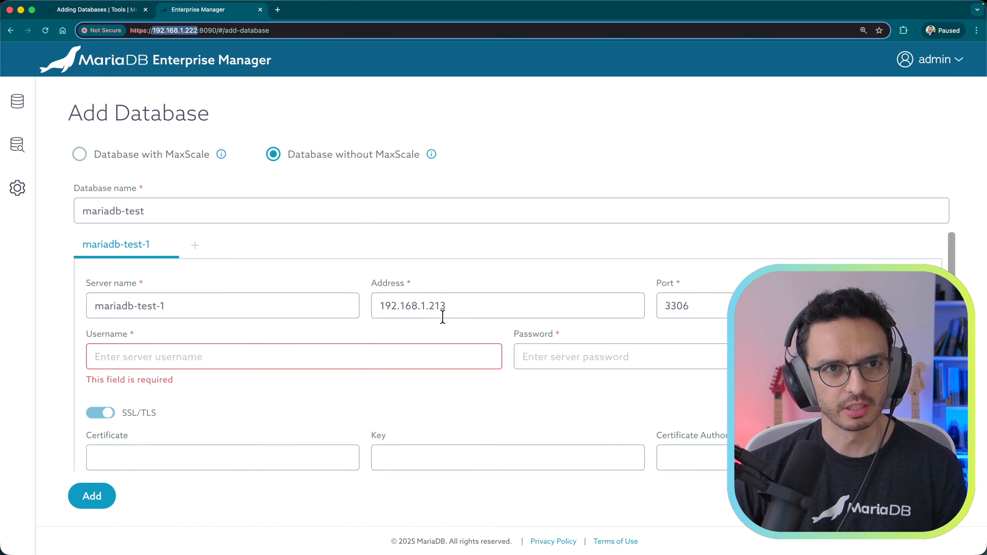
# Step: Grant REPLICA MONITOR to the monitor user connecting from host 192.168.1.222
pyautogui.hotkey('ctrl', 'shift', 'Tab')
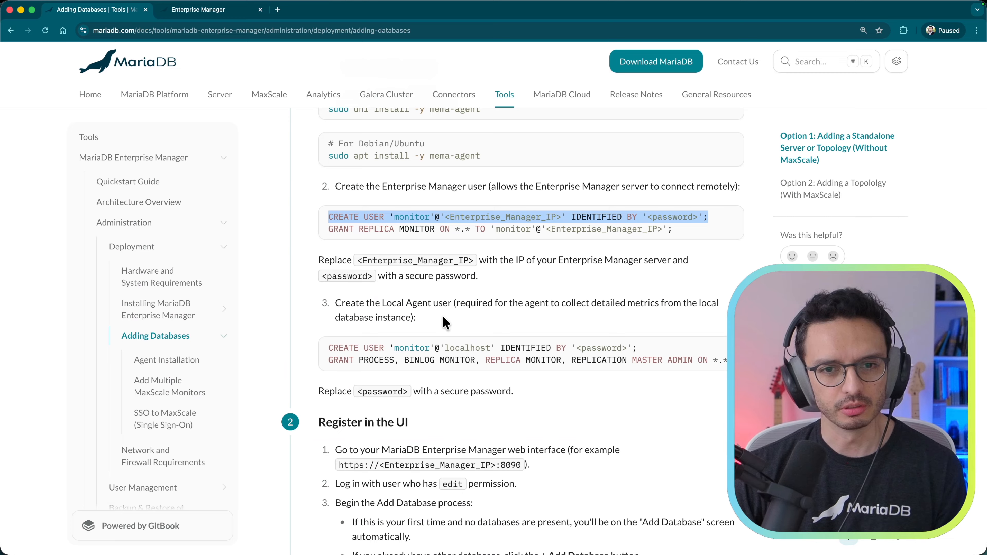
pyautogui.moveTo(330, 228); pyautogui.dragTo(654, 229)
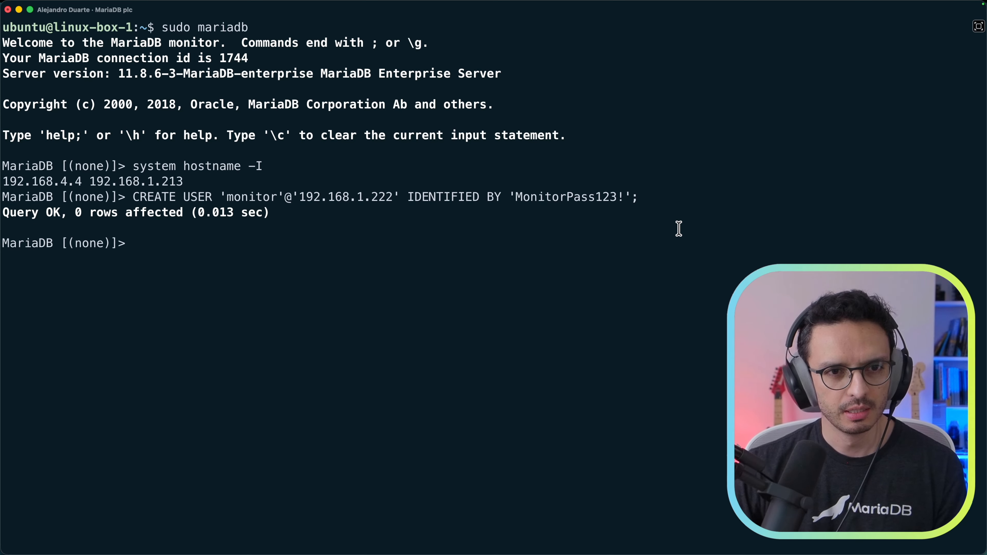
pyautogui.write("GRANT REPLICA MONITOR ON *.* TO 'monitor'@'<Enterprise_Manager_IP>';")
pyautogui.press('Left')
pyautogui.press('Left')
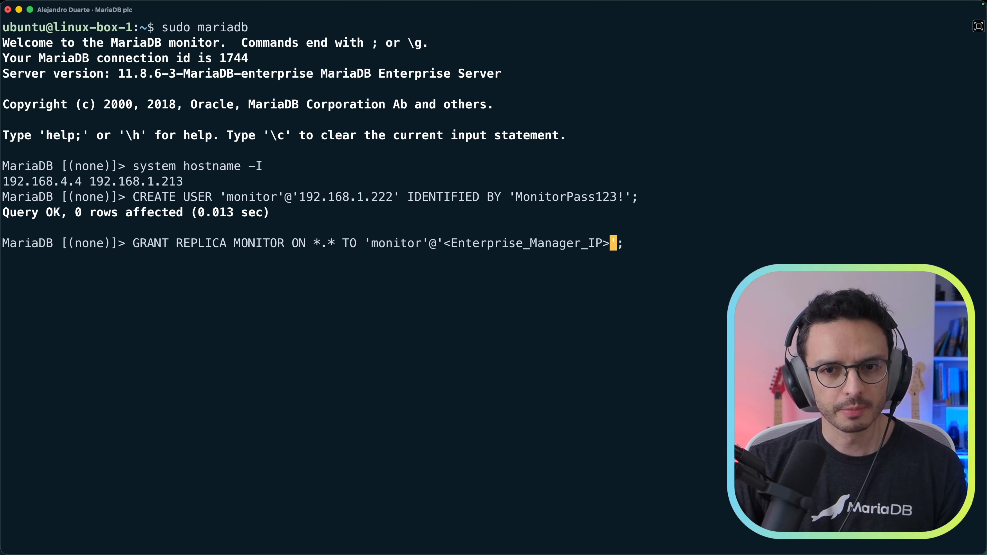
pyautogui.press('BackSpace')
pyautogui.press('BackSpace')
pyautogui.press('BackSpace')
pyautogui.press('BackSpace')
pyautogui.press('BackSpace')
pyautogui.press('BackSpace')
pyautogui.press('BackSpace')
pyautogui.press('BackSpace')
pyautogui.press('BackSpace')
pyautogui.press('BackSpace')
pyautogui.press('BackSpace')
pyautogui.press('BackSpace')
pyautogui.press('BackSpace')
pyautogui.press('BackSpace')
pyautogui.press('BackSpace')
pyautogui.press('BackSpace')
pyautogui.press('BackSpace')
pyautogui.press('BackSpace')
pyautogui.press('BackSpace')
pyautogui.press('BackSpace')
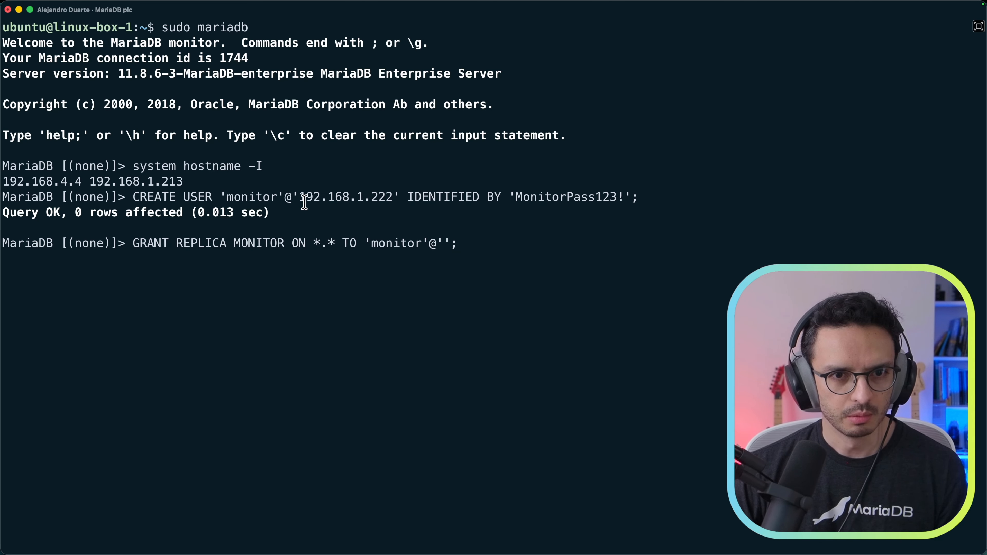
pyautogui.moveTo(299, 197); pyautogui.dragTo(390, 199)
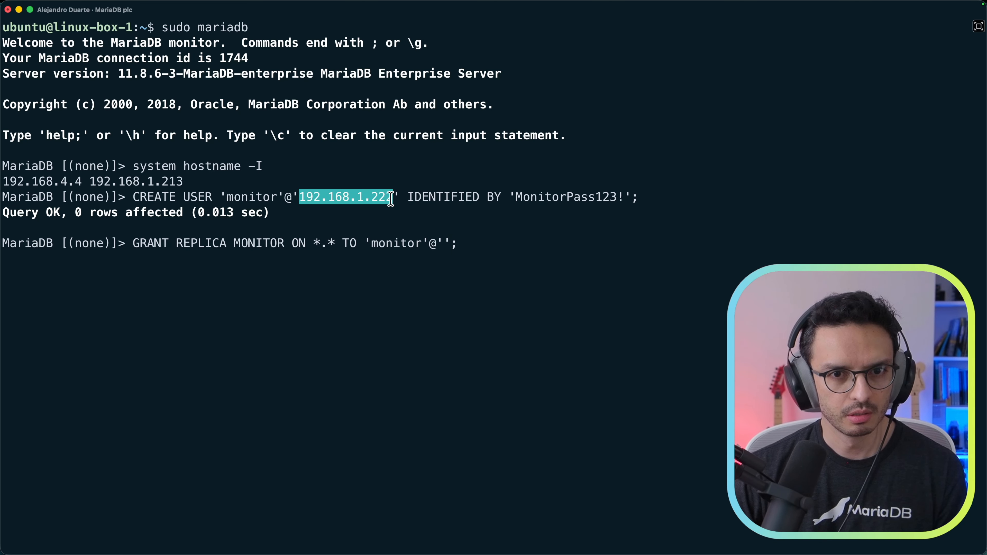
pyautogui.press('super+c')
pyautogui.press('super+v')
pyautogui.press('Return')
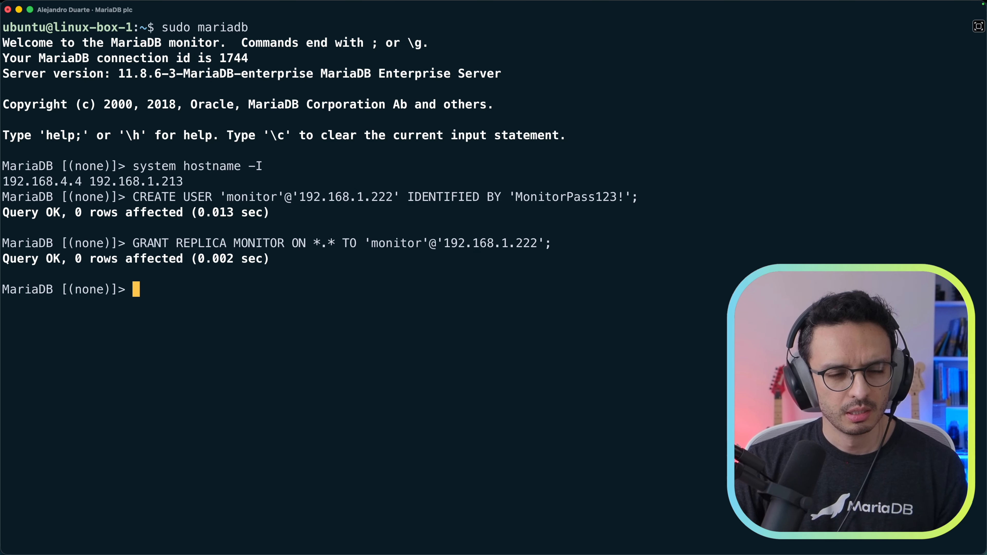
# Step: Create the 'monitor'@'localhost' user with the monitor password filled in
pyautogui.press('super+shift+Return')
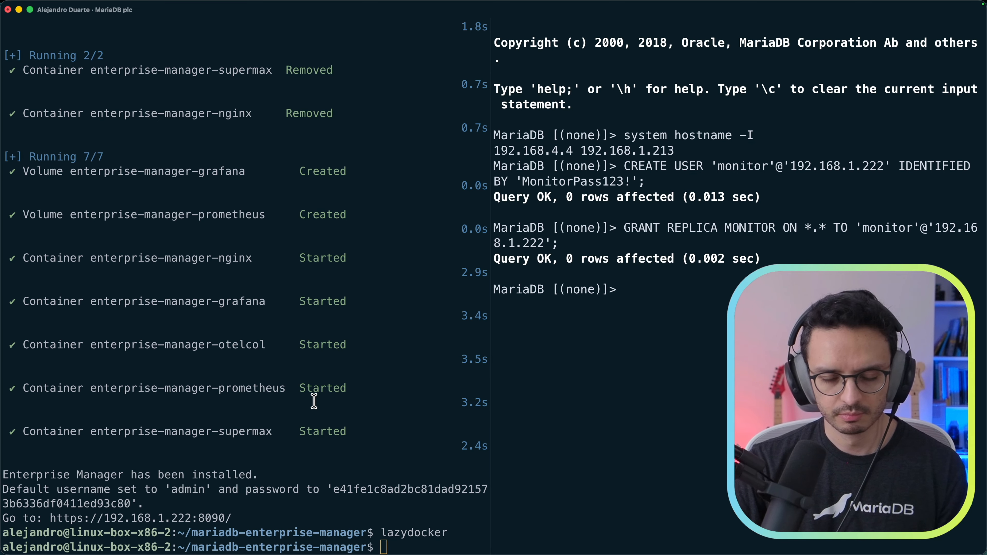
pyautogui.press('super+shift+Return')
pyautogui.press('super+Tab')
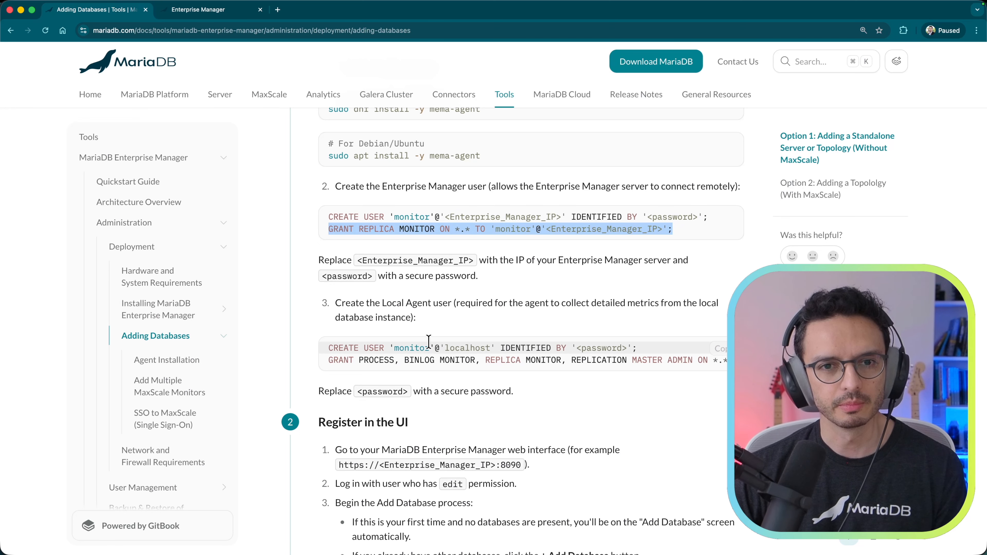
pyautogui.moveTo(328, 346); pyautogui.dragTo(644, 348)
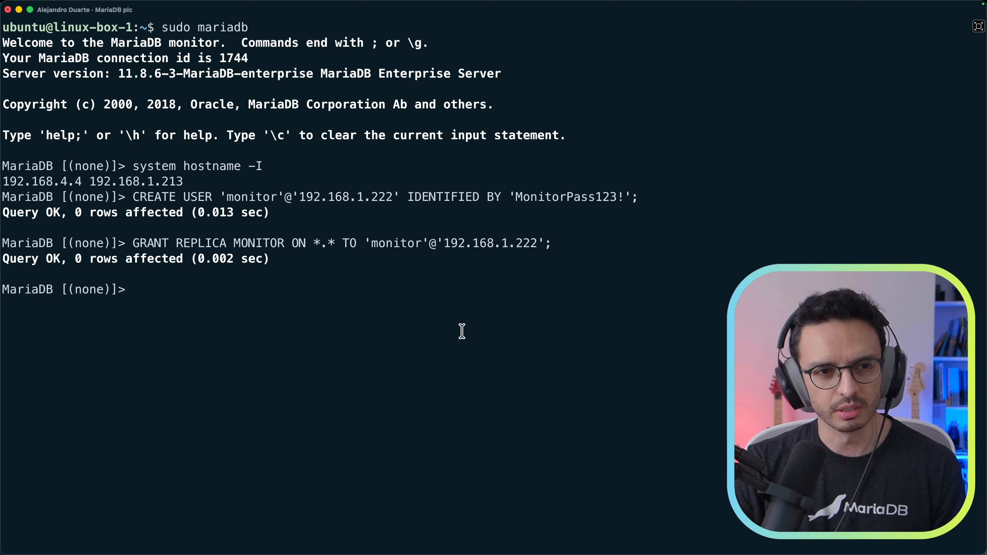
pyautogui.press('super+v')
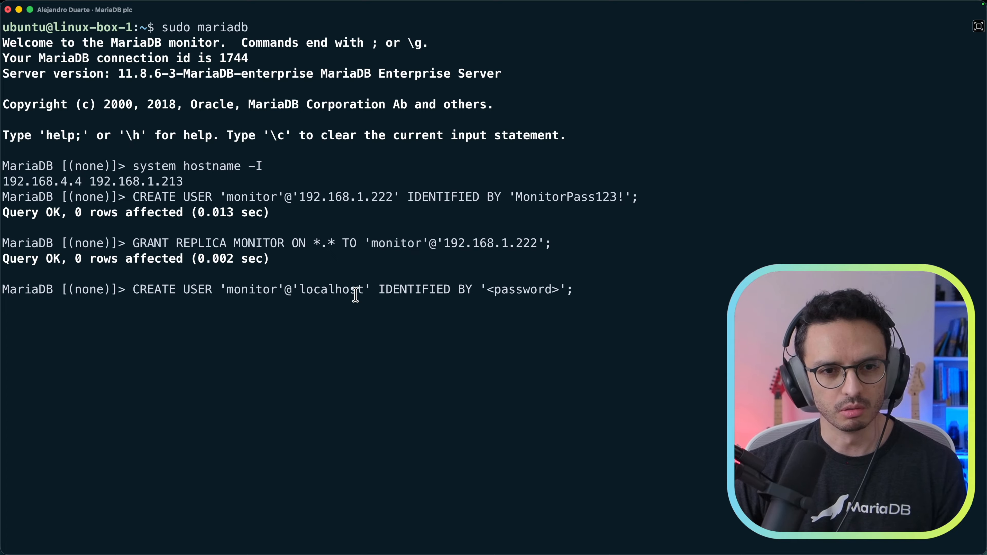
pyautogui.press('Left')
pyautogui.press('Left')
pyautogui.press('Left')
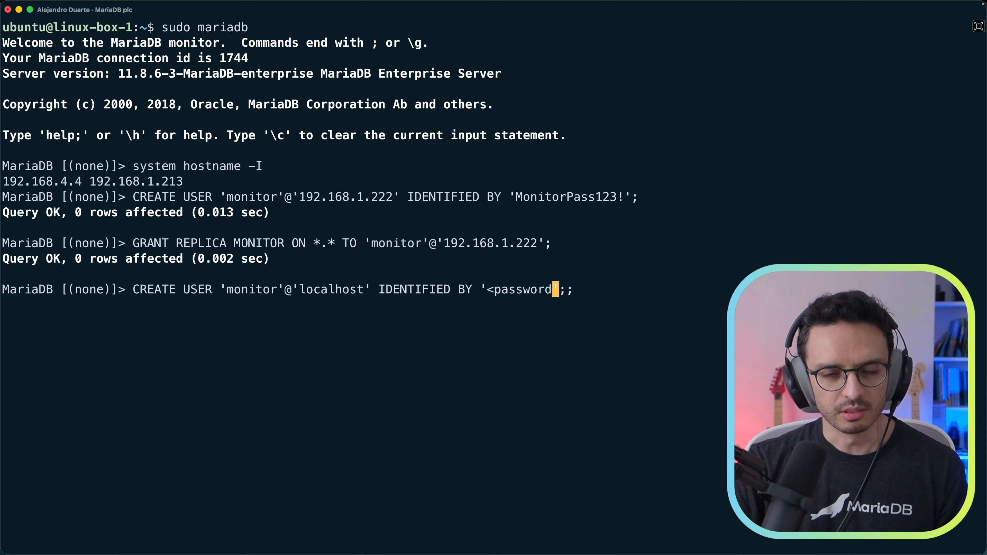
pyautogui.press('BackSpace')
pyautogui.press('BackSpace')
pyautogui.press('BackSpace')
pyautogui.press('BackSpace')
pyautogui.press('BackSpace')
pyautogui.press('BackSpace')
pyautogui.press('BackSpace')
pyautogui.write('MonitorPass')
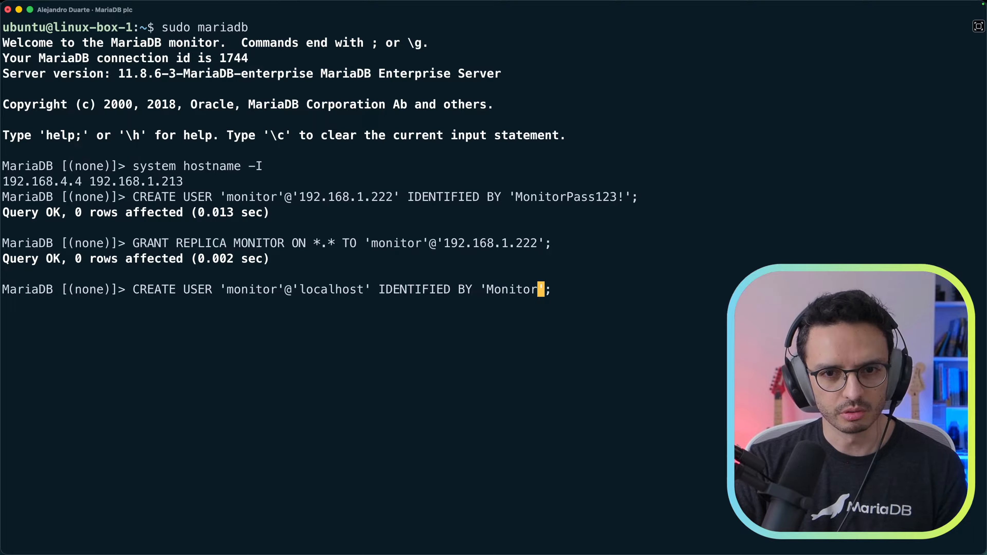
pyautogui.write('123!')
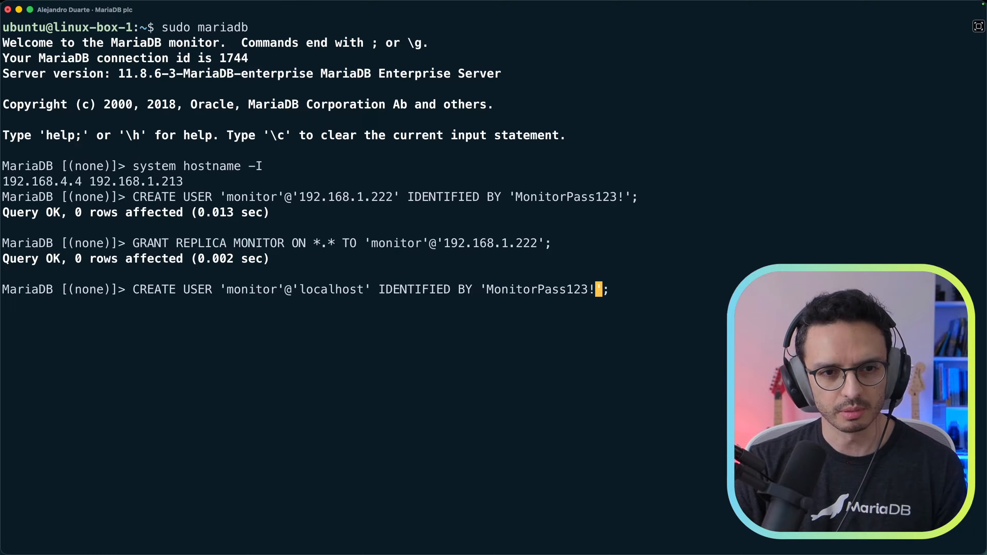
pyautogui.press('Return')
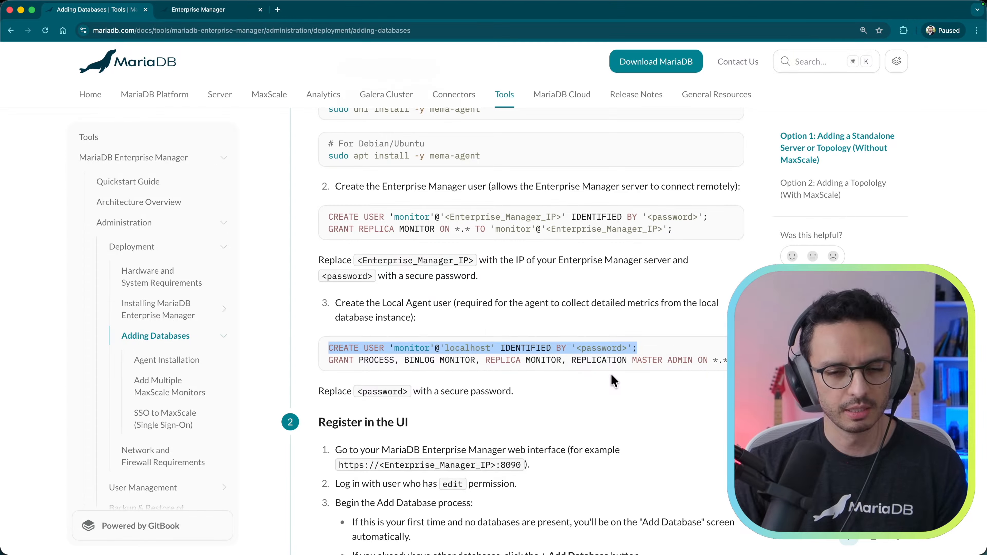
# Step: Select the localhost GRANT PROCESS, BINLOG MONITOR line and copy the user name 'monitor'
pyautogui.click(342, 364)
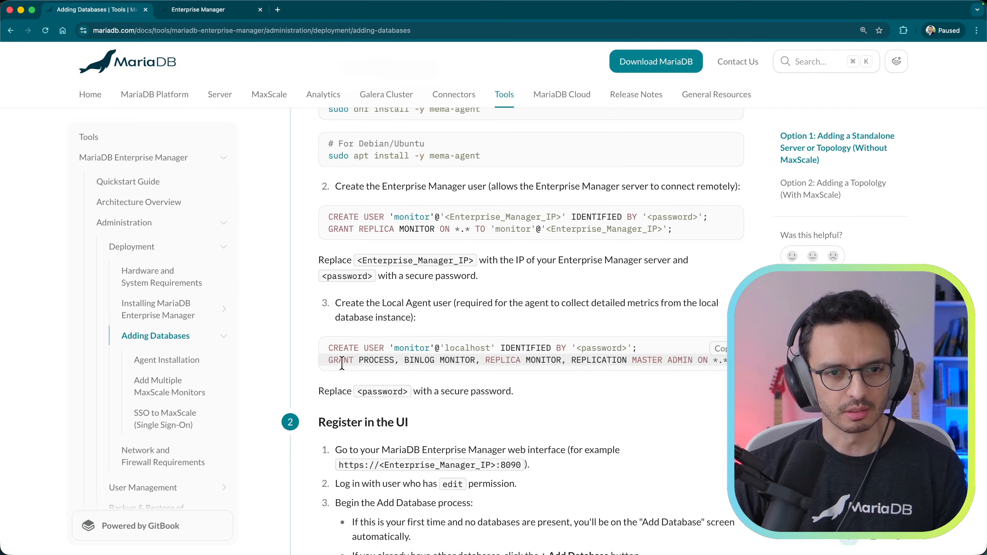
pyautogui.moveTo(328, 363); pyautogui.dragTo(738, 362)
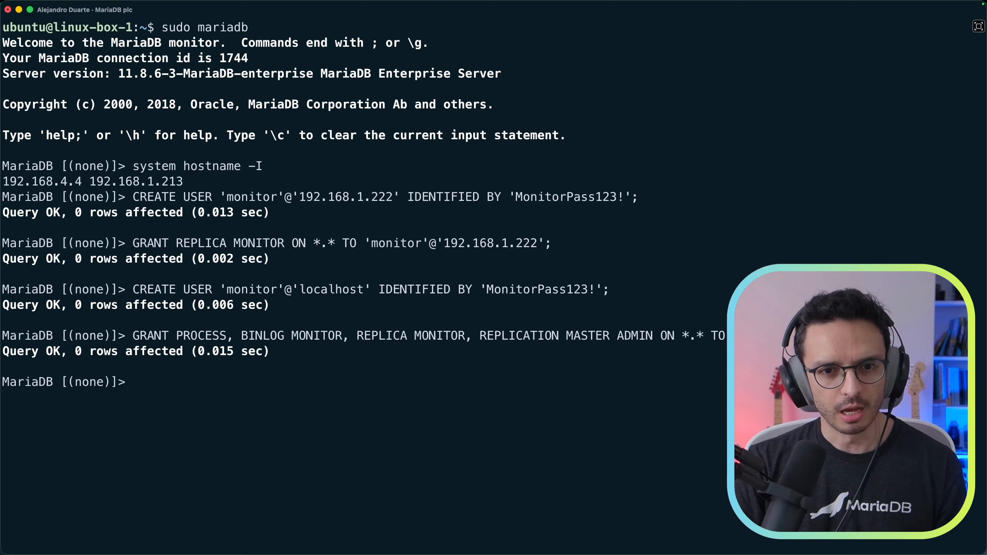
pyautogui.doubleClick(258, 289)
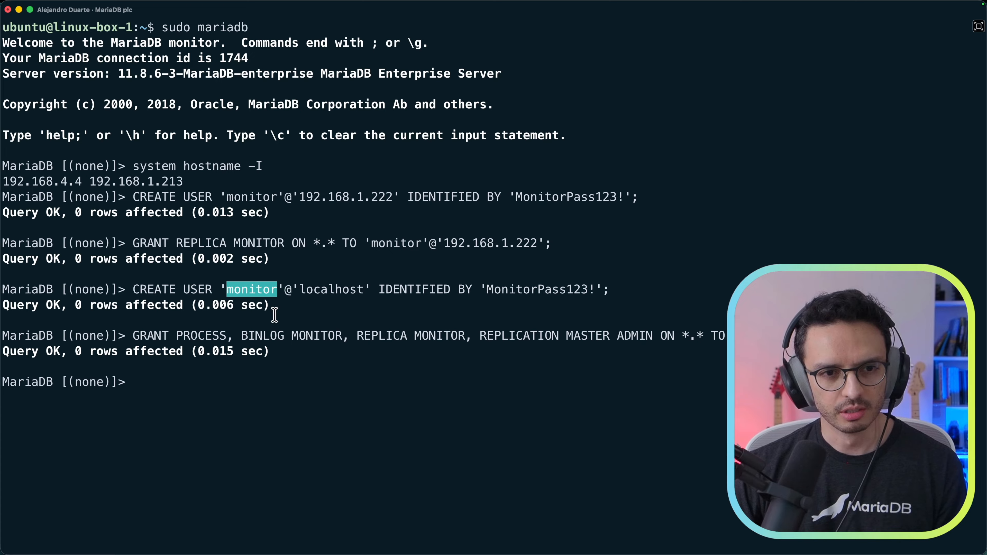
pyautogui.press('super+Tab')
pyautogui.hotkey('ctrl', 'Tab')
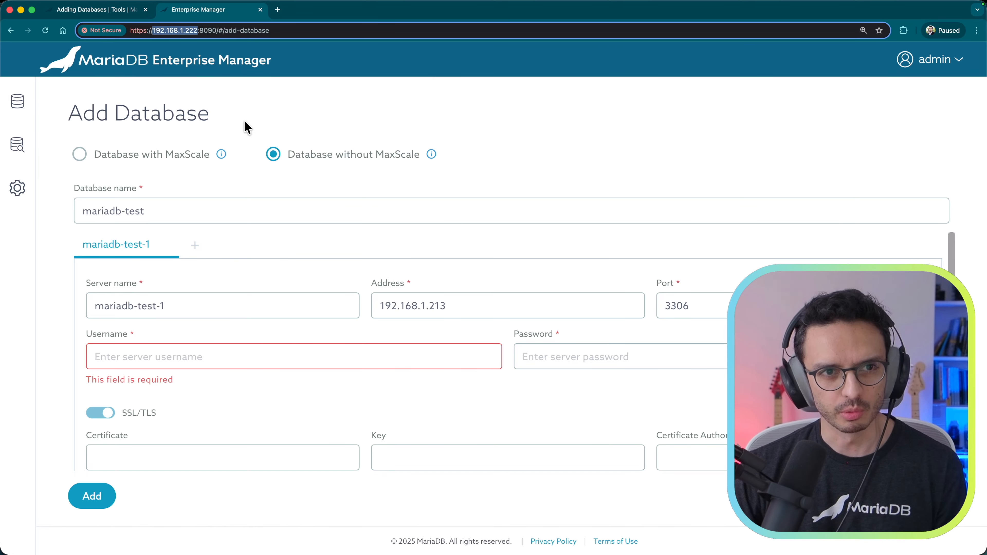
# Step: Fill in monitor as the username and the monitor user's password from the terminal
pyautogui.click(202, 359)
pyautogui.press('super+v')
pyautogui.click(599, 353)
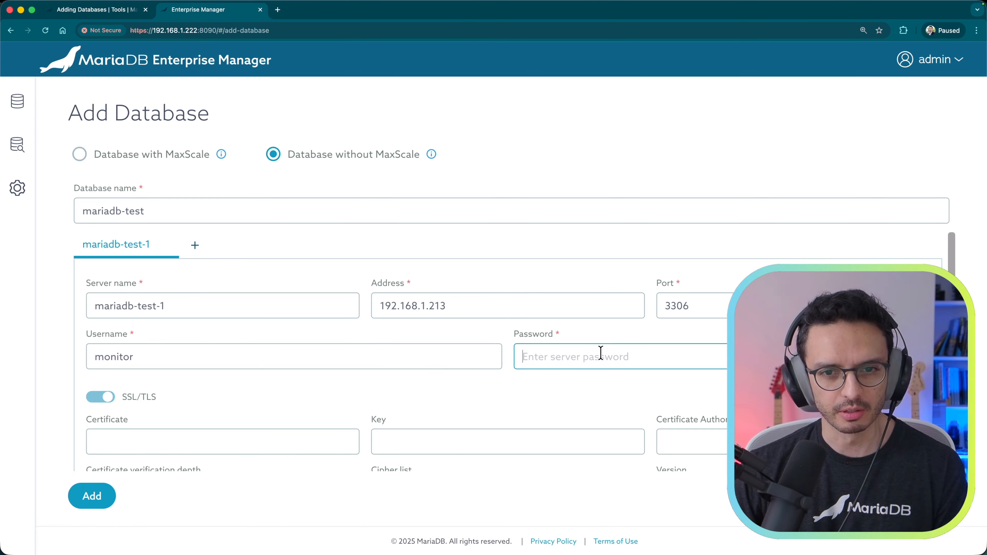
pyautogui.press('super+Tab')
pyautogui.moveTo(486, 290); pyautogui.dragTo(597, 289)
pyautogui.press('super+c')
pyautogui.press('super+Tab')
pyautogui.press('super+v')
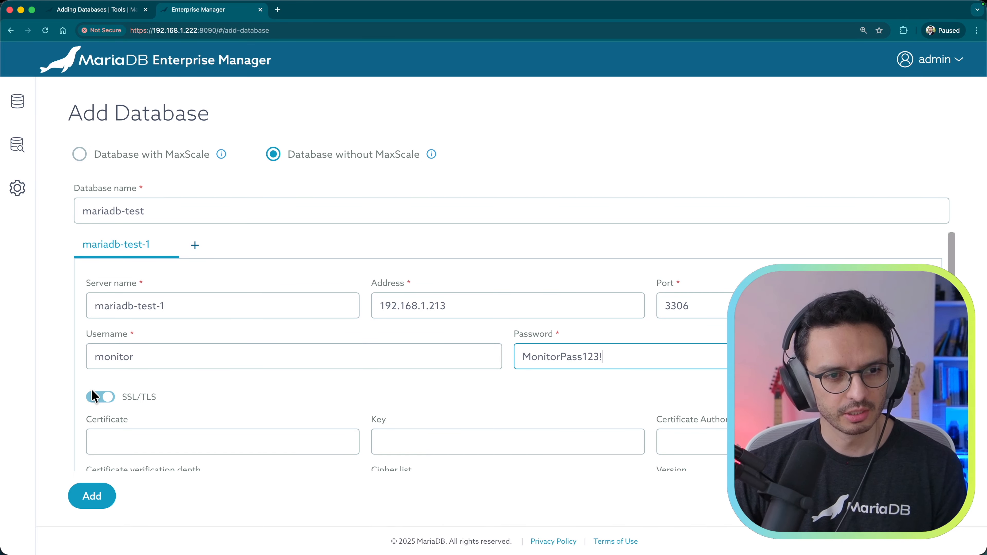
# Step: Turn SSL/TLS off and add the mariadb-test database
pyautogui.click(97, 397)
pyautogui.moveTo(21, 366)
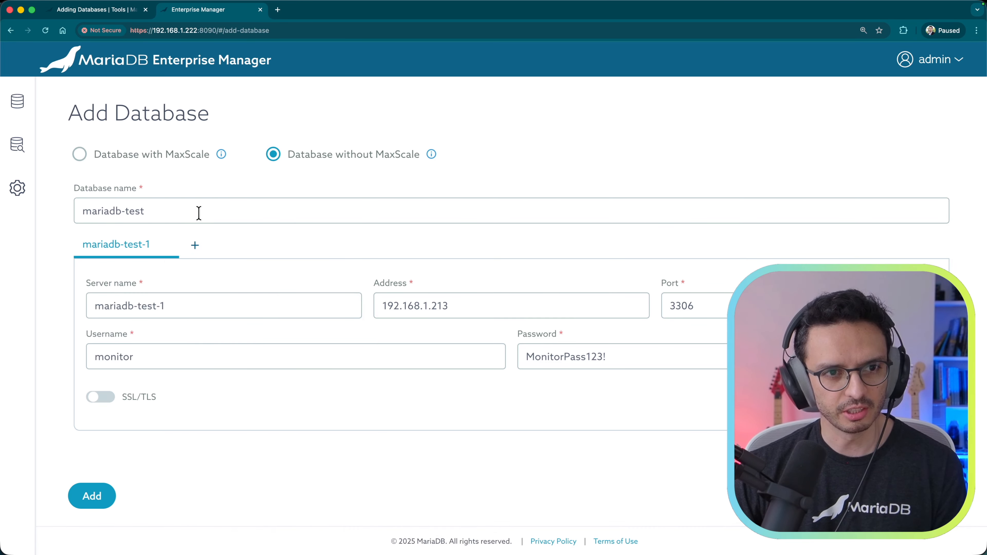
pyautogui.click(92, 496)
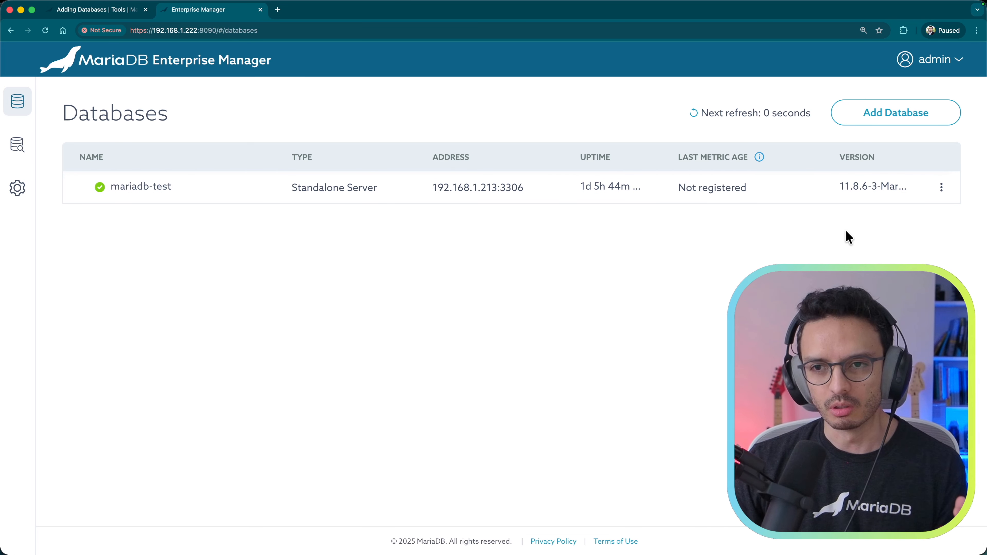
# Step: Choose Install Agent for mariadb-test, then go back to the docs' agent package install step
pyautogui.click(942, 188)
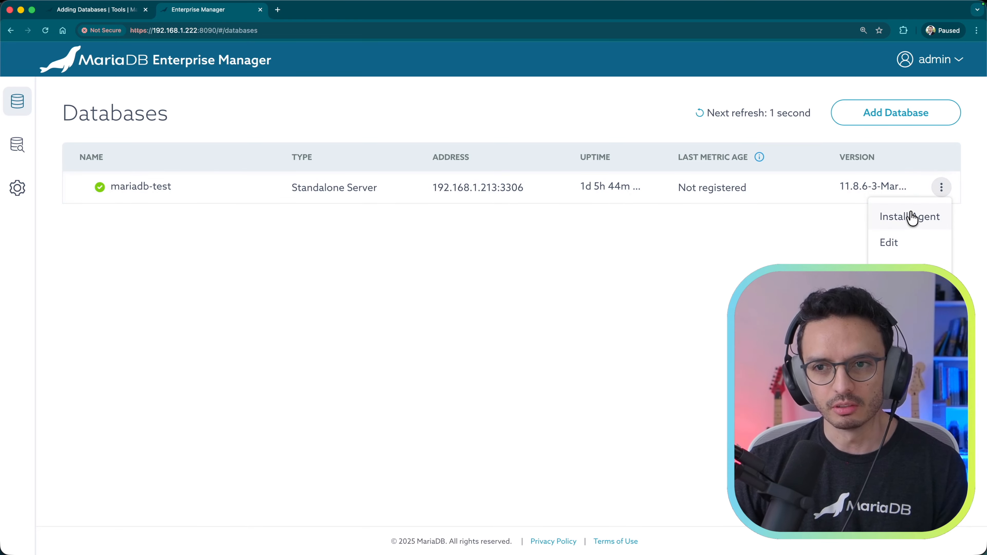
pyautogui.click(904, 218)
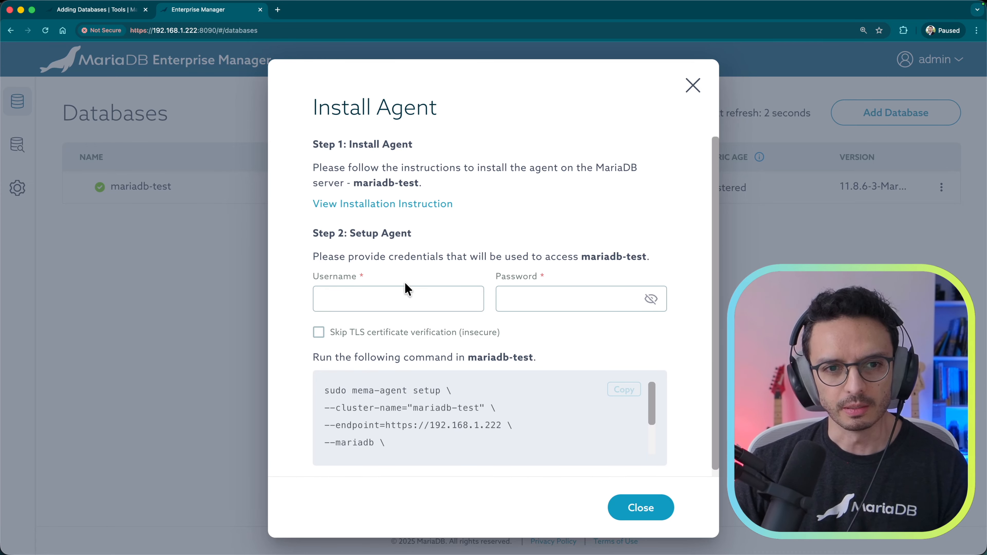
pyautogui.hotkey('ctrl', 'shift', 'Tab')
pyautogui.scroll(3, 539, 302)
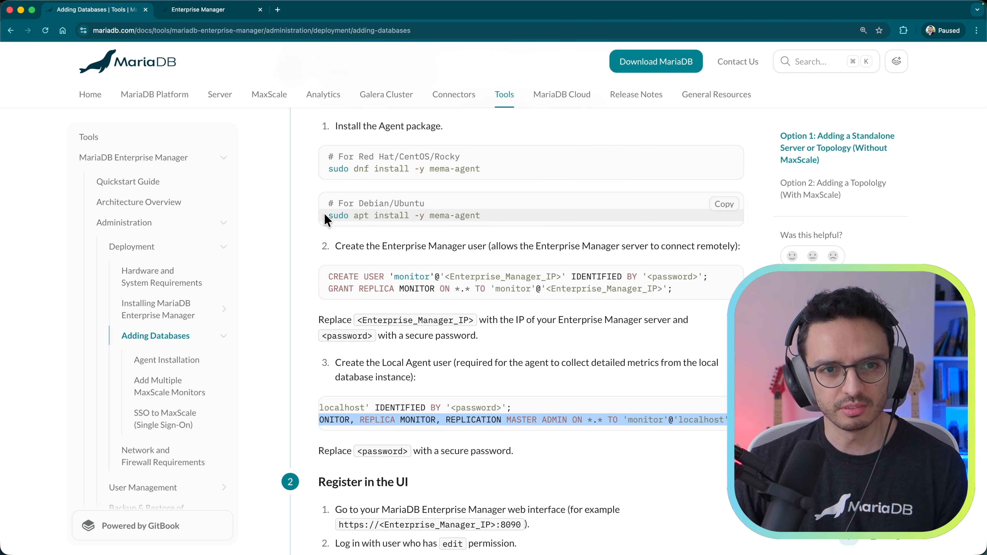
# Step: Exit the MariaDB client and run sudo apt install -y mema-agent to install the agent
pyautogui.moveTo(327, 215); pyautogui.dragTo(491, 220)
pyautogui.press('super+c')
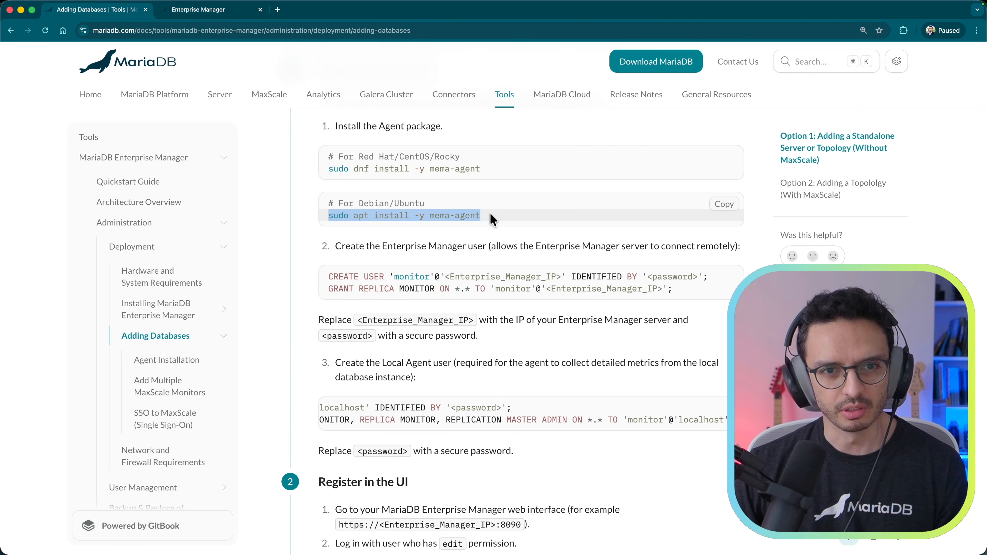
pyautogui.press('super+Tab')
pyautogui.click(423, 412)
pyautogui.write('exit')
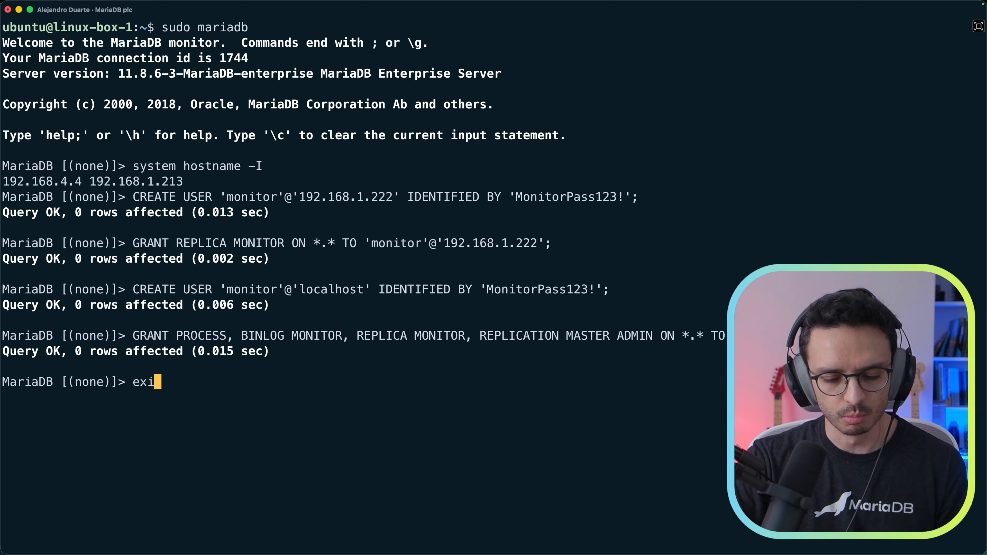
pyautogui.press('Return')
pyautogui.hotkey('ctrl', 'l')
pyautogui.press('super+v')
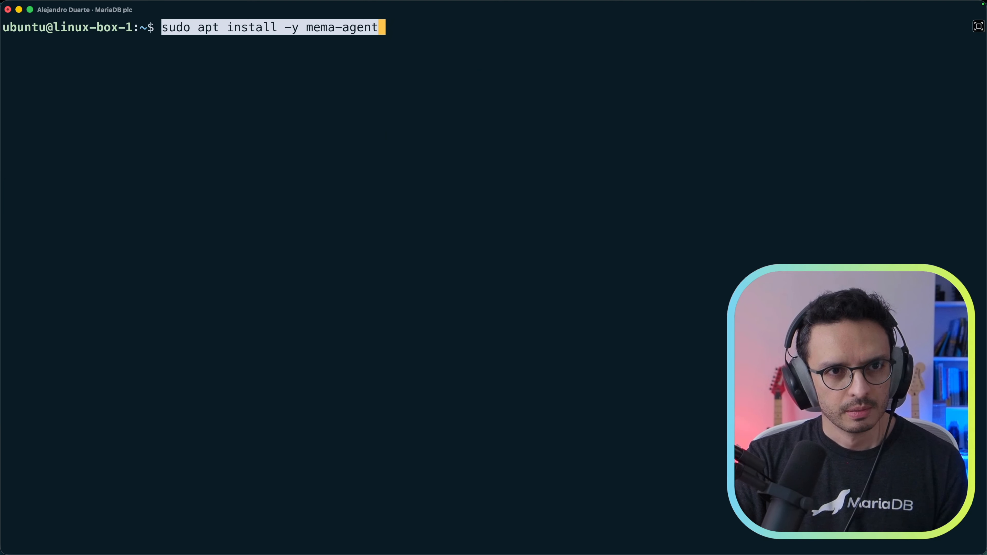
pyautogui.press('Right')
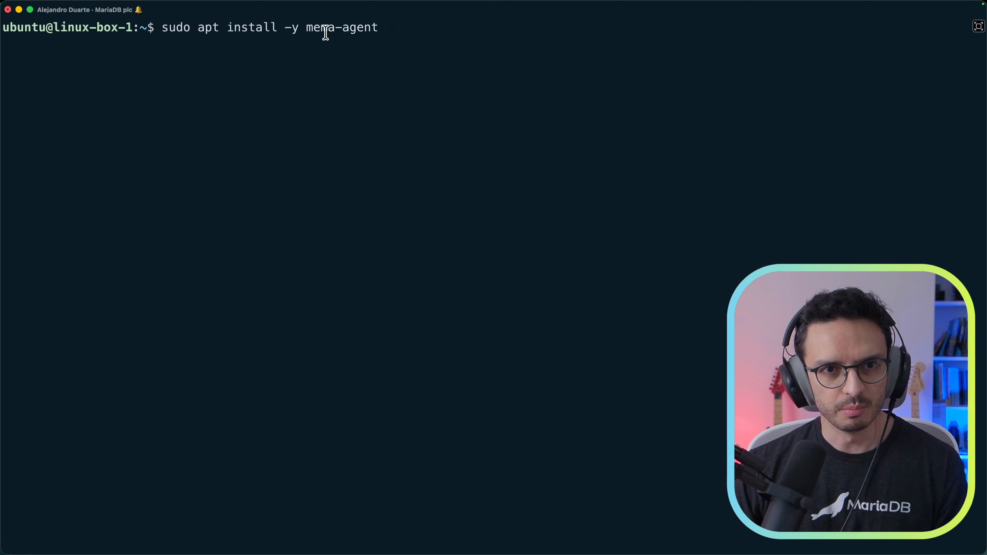
pyautogui.press('Return')
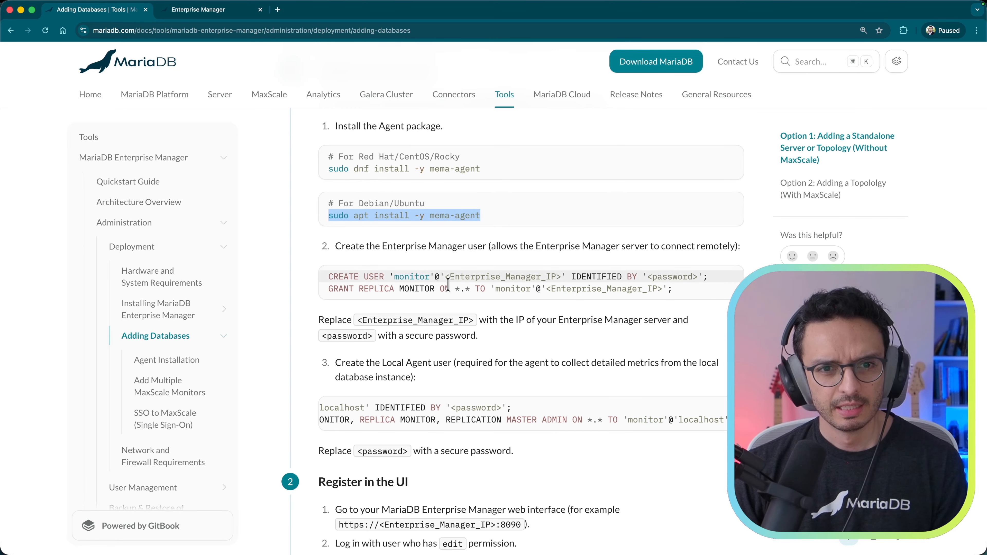
pyautogui.scroll(-1, 447, 342)
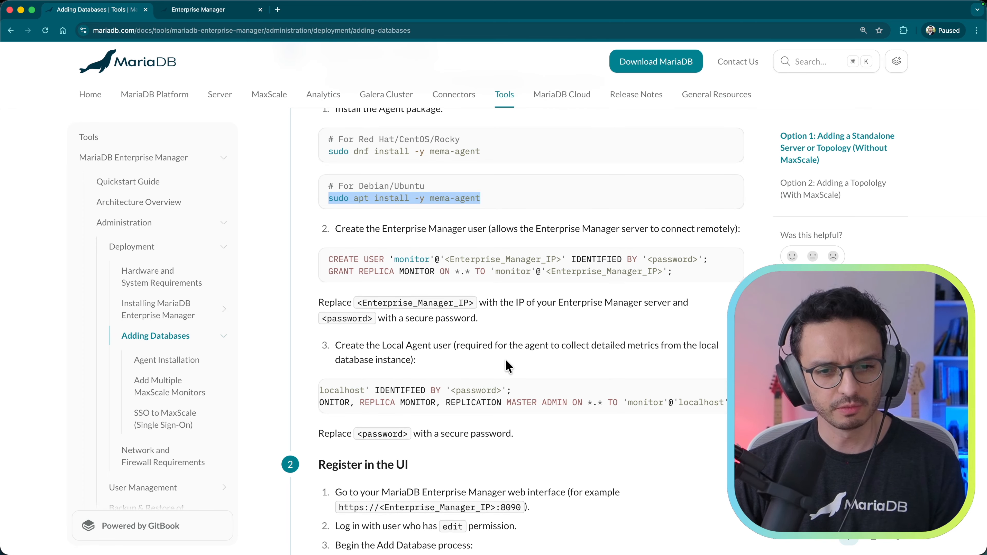
pyautogui.hotkey('ctrl', 'Tab')
# Step: Enter the monitor user's username and password in the agent setup dialog
pyautogui.click(381, 300)
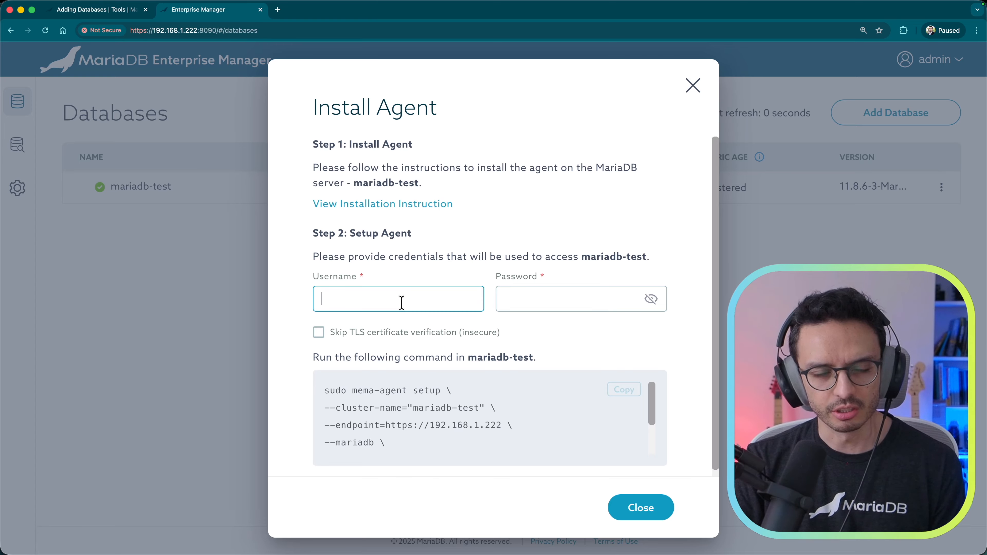
pyautogui.write('or')
pyautogui.press('Tab')
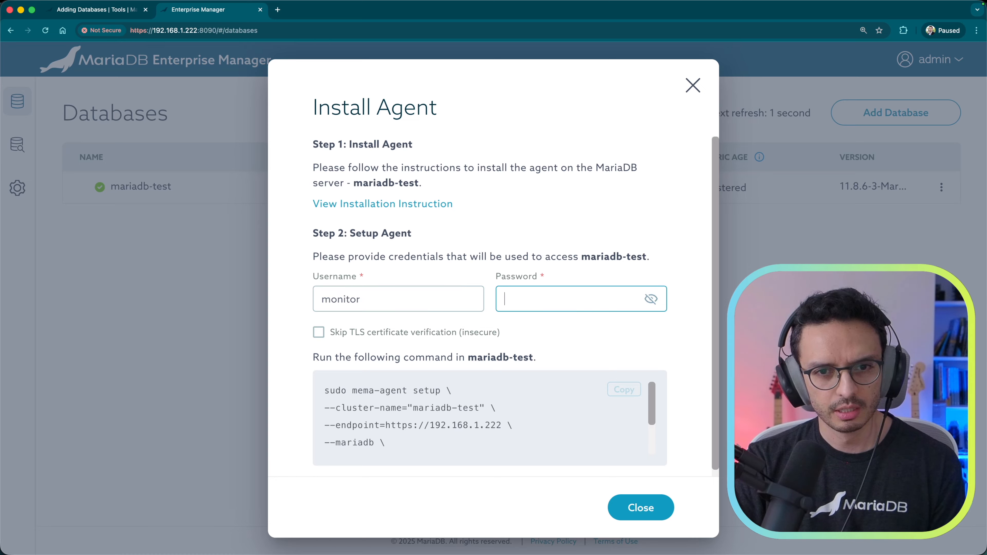
pyautogui.press('super+v')
pyautogui.press('super+z')
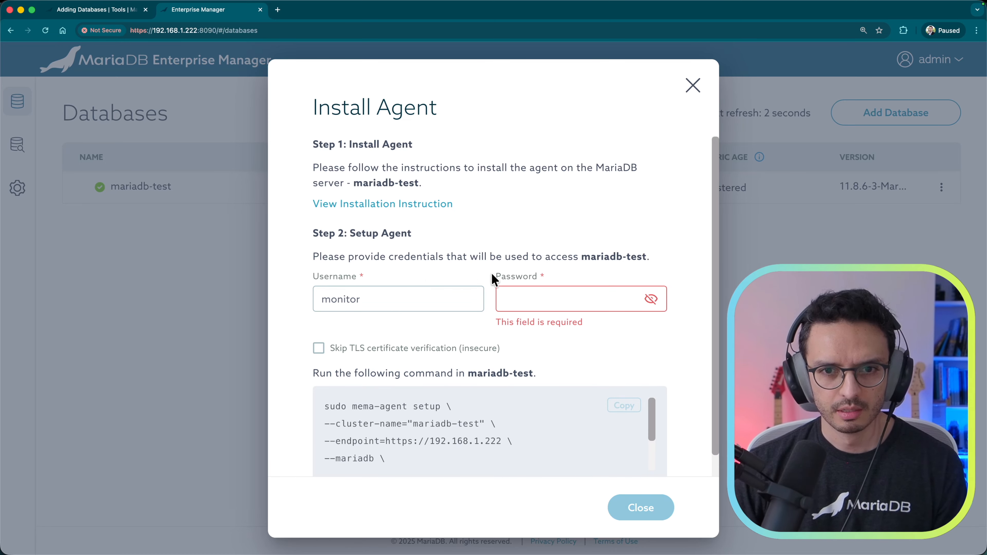
pyautogui.click(651, 299)
pyautogui.click(616, 301)
pyautogui.write('MonitorPass123!')
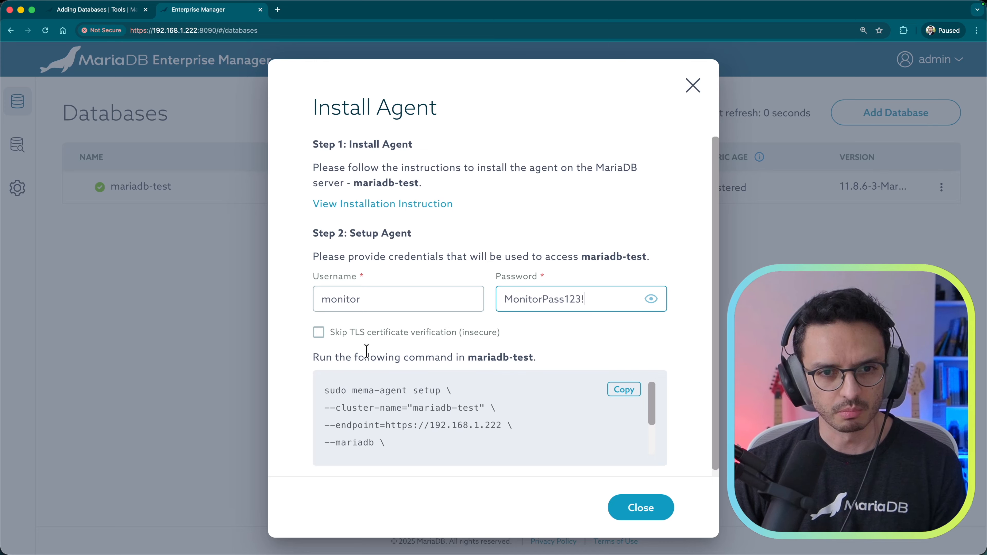
# Step: Skip TLS certificate verification and copy the generated agent setup command
pyautogui.click(319, 332)
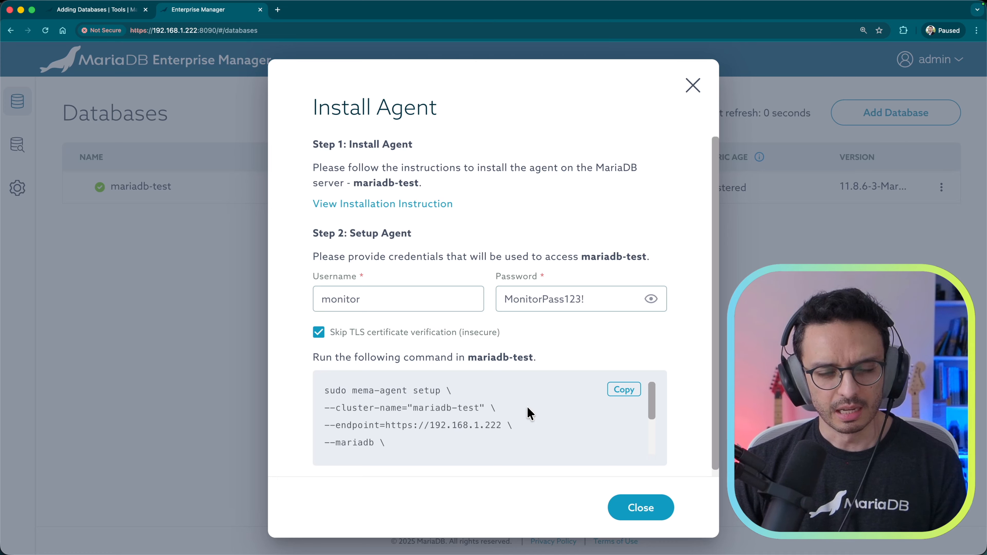
pyautogui.click(624, 391)
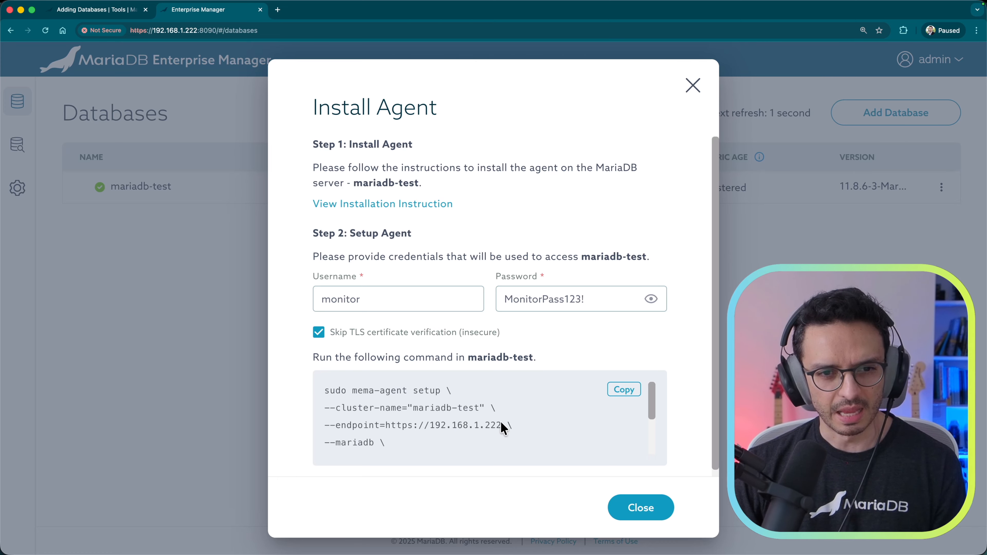
pyautogui.press('super+Tab')
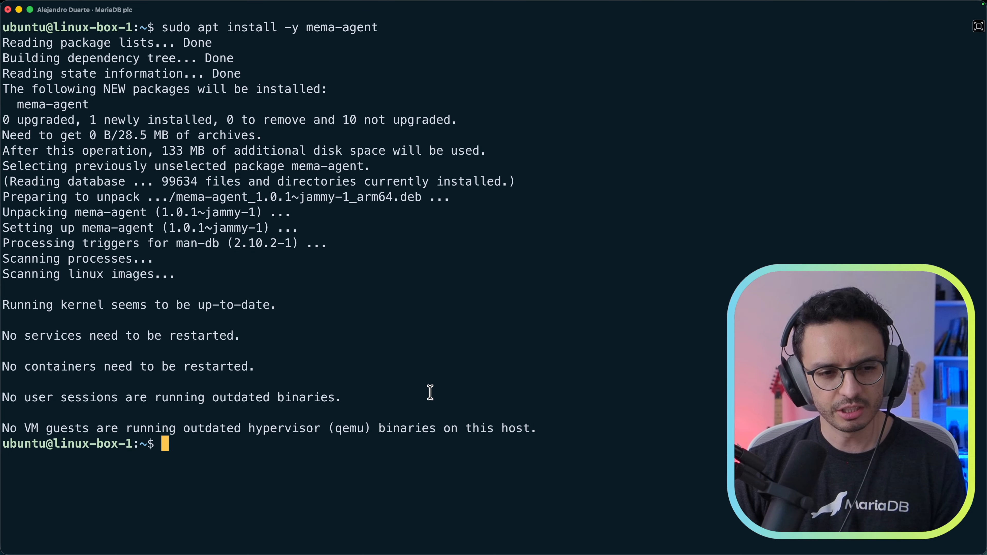
# Step: Run the copied mema-agent setup command in the terminal, then close the Install Agent dialog
pyautogui.press('super+v')
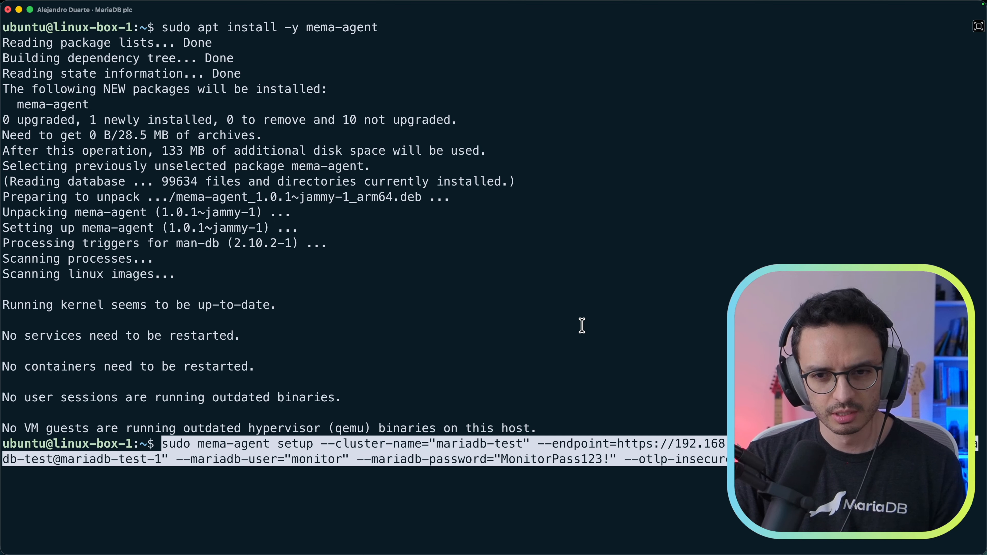
pyautogui.press('Return')
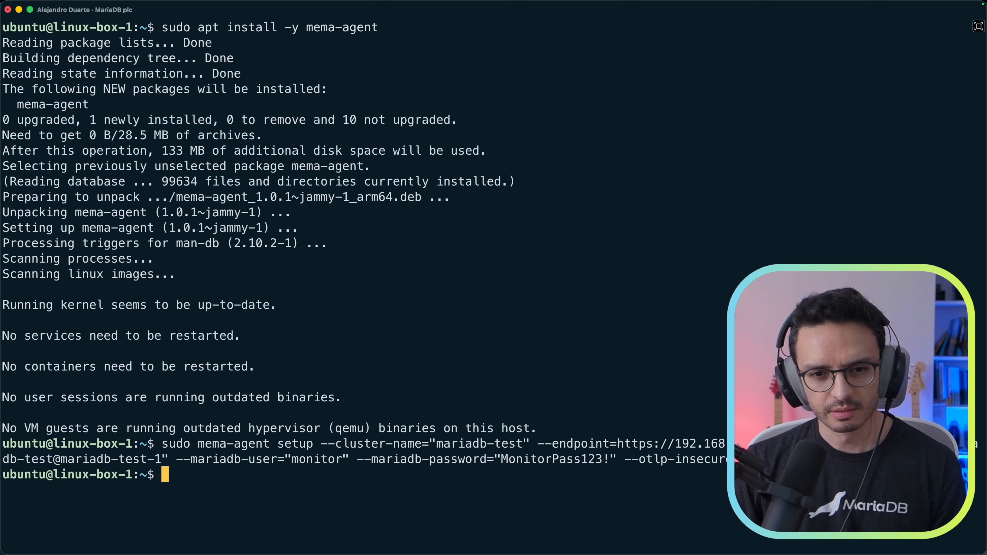
pyautogui.press('super+Tab')
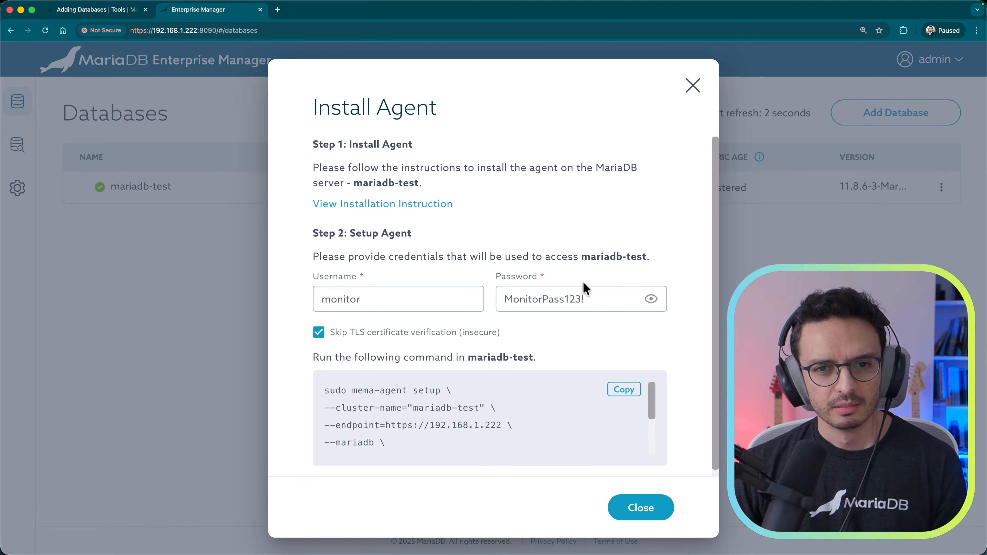
pyautogui.click(637, 512)
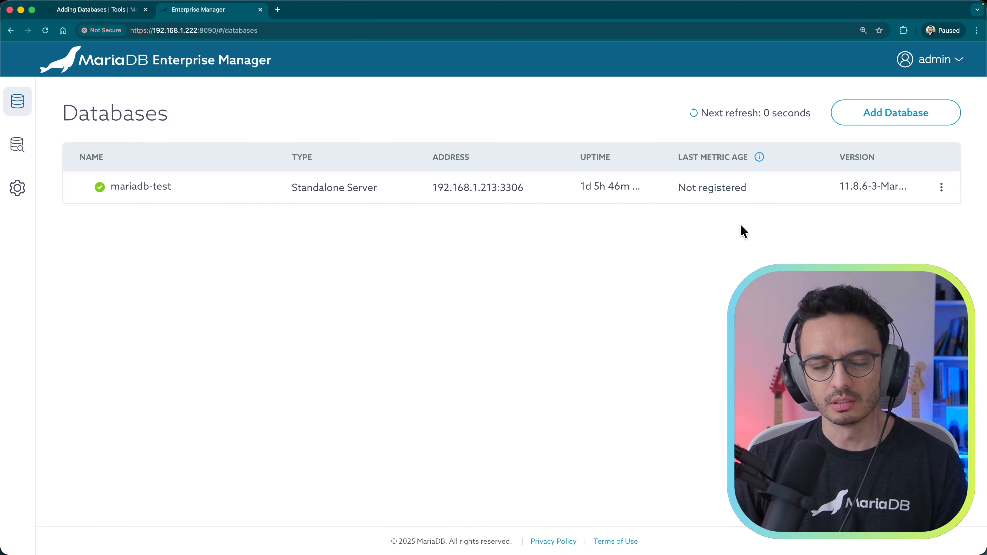
# Step: Start a new Database with MaxScale entry named mariadb-enterprise
pyautogui.click(886, 119)
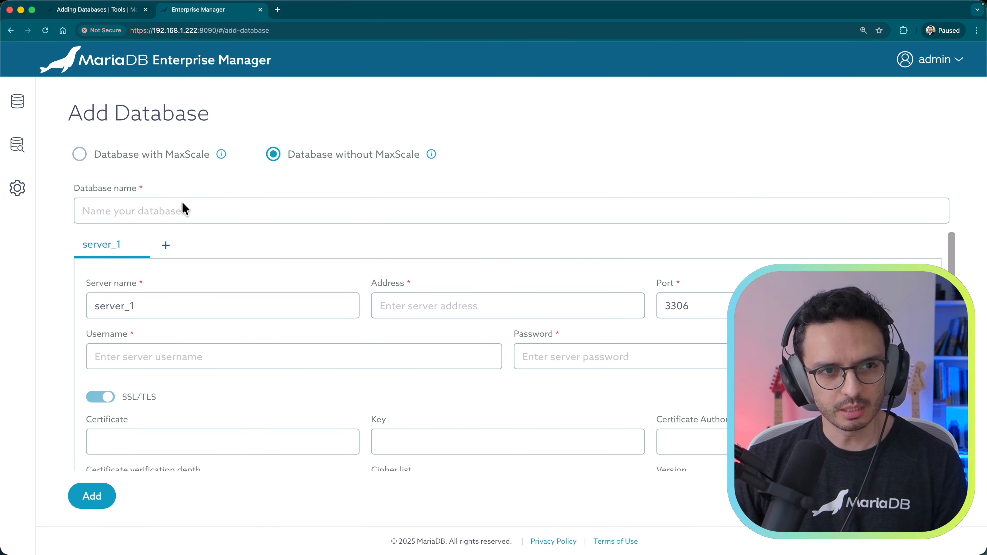
pyautogui.click(118, 155)
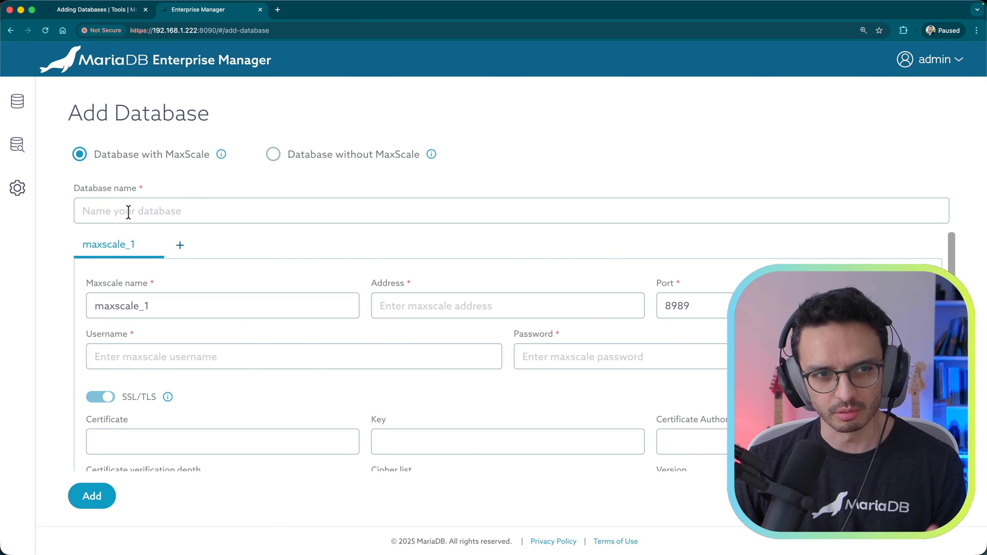
pyautogui.click(111, 214)
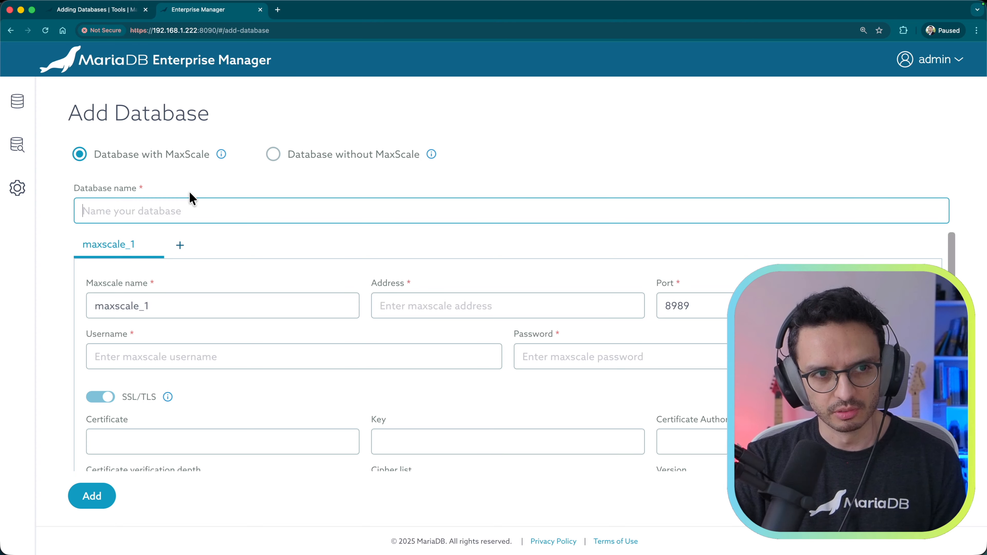
pyautogui.write('mariadb-enterprise')
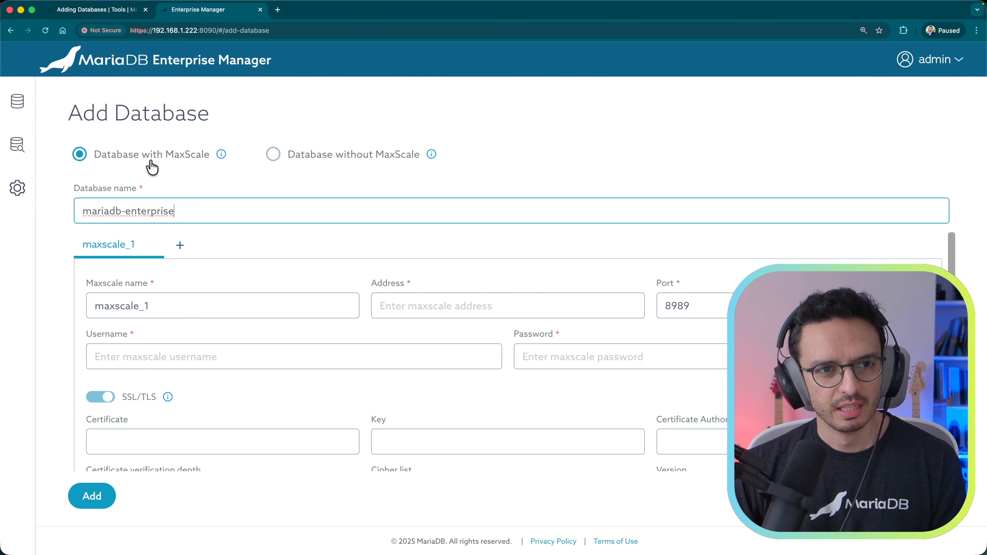
# Step: Set MaxScale maxscale-1 at 192.168.1.249:8989 with admin credentials and SSL/TLS off
pyautogui.click(173, 306)
pyautogui.press('BackSpace')
pyautogui.press('BackSpace')
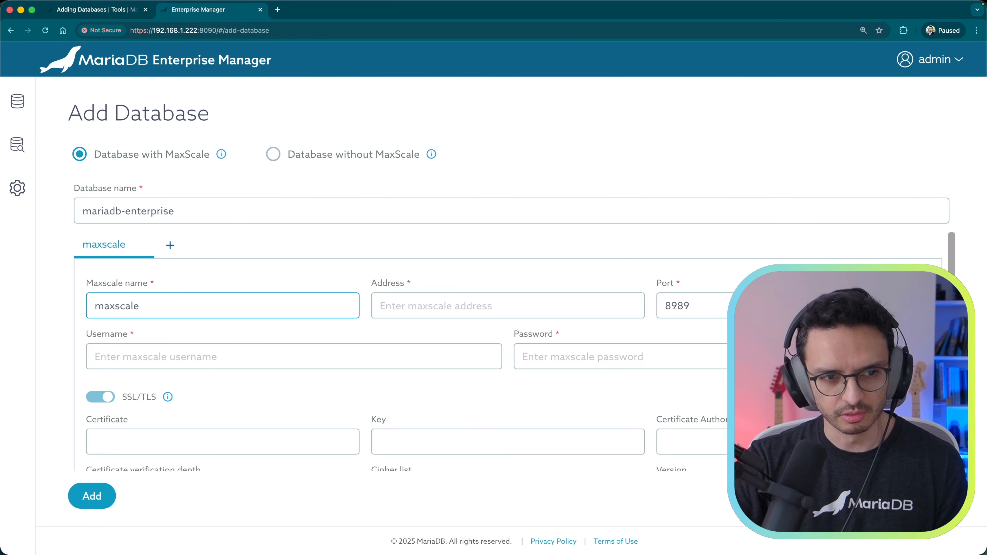
pyautogui.write('-1')
pyautogui.press('Tab')
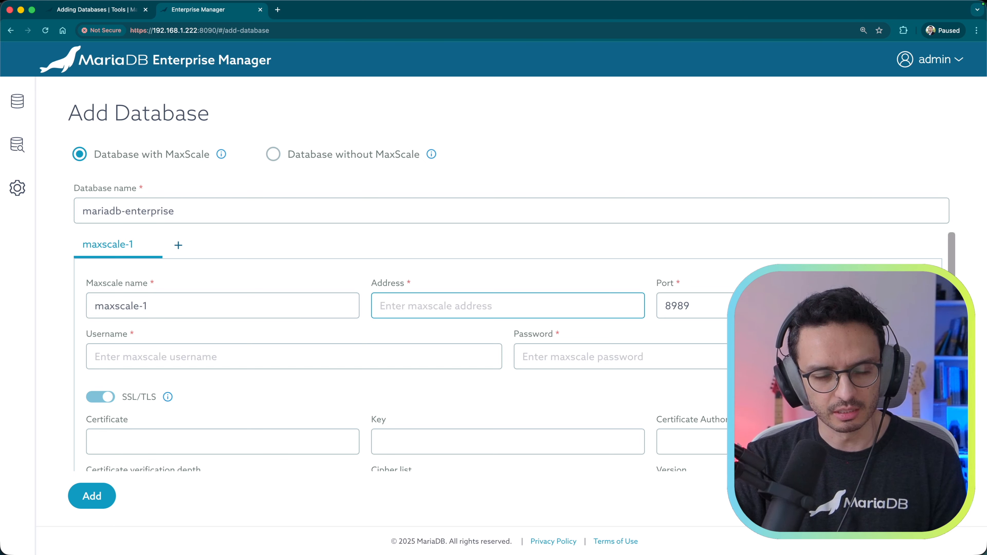
pyautogui.write('192.168.1.249')
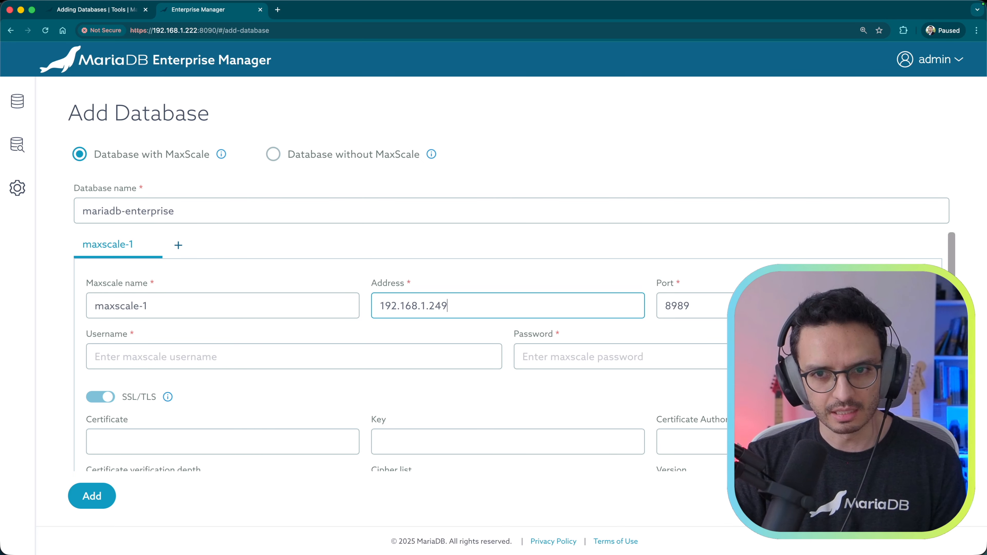
pyautogui.press('Tab')
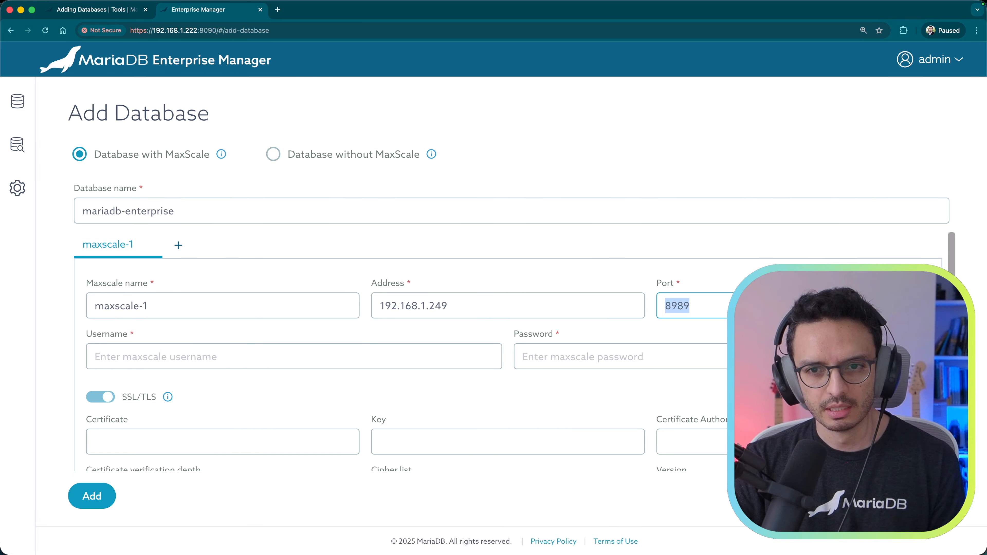
pyautogui.press('Tab')
pyautogui.write('admin')
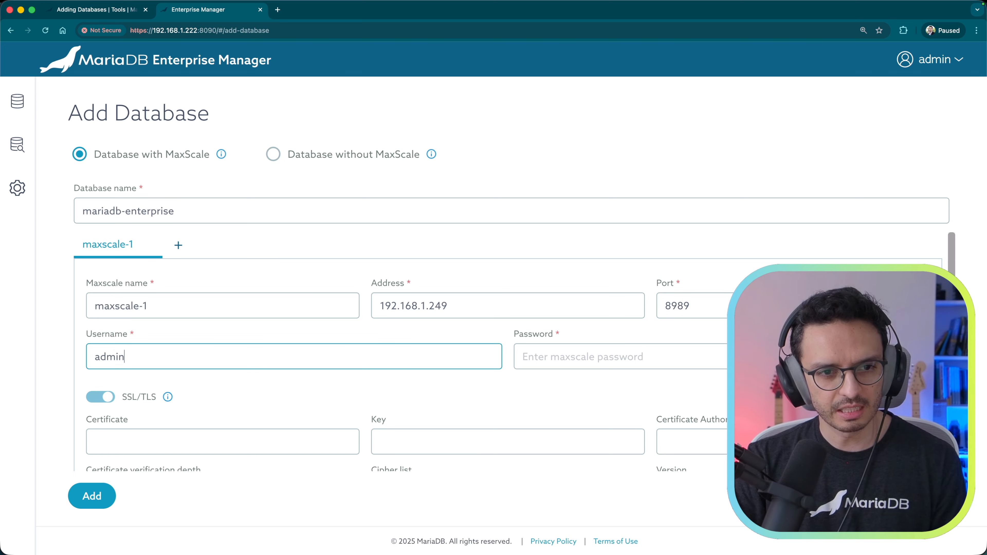
pyautogui.press('Tab')
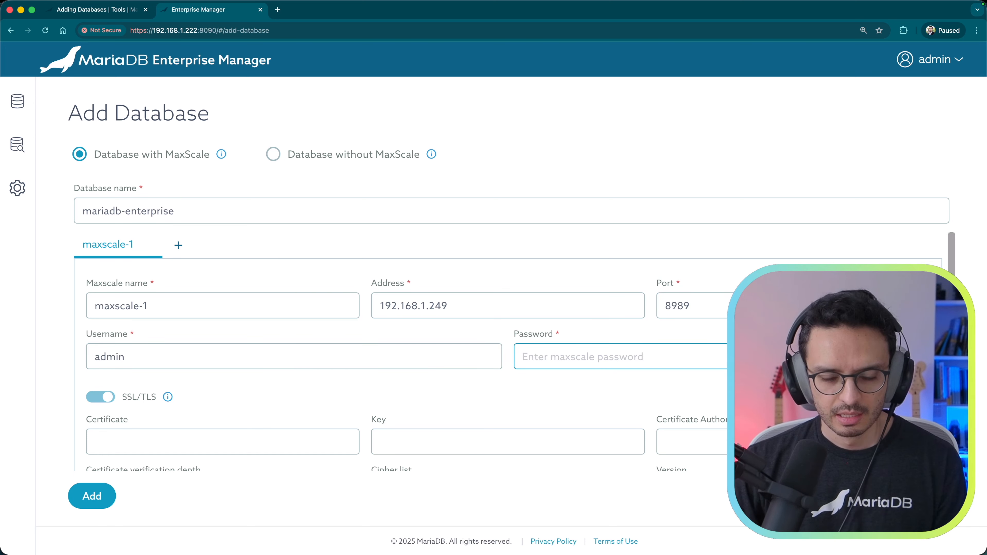
pyautogui.write('mariadb')
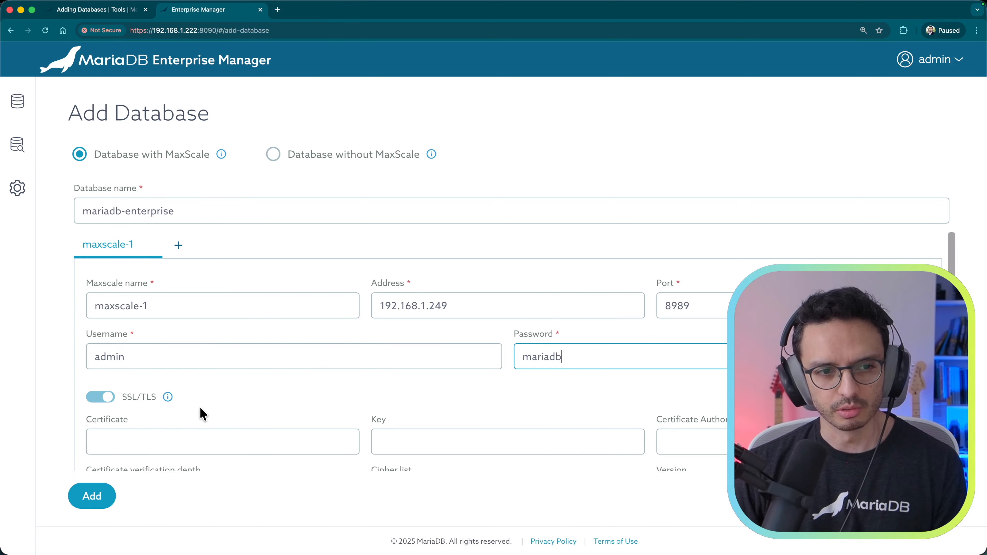
pyautogui.click(100, 397)
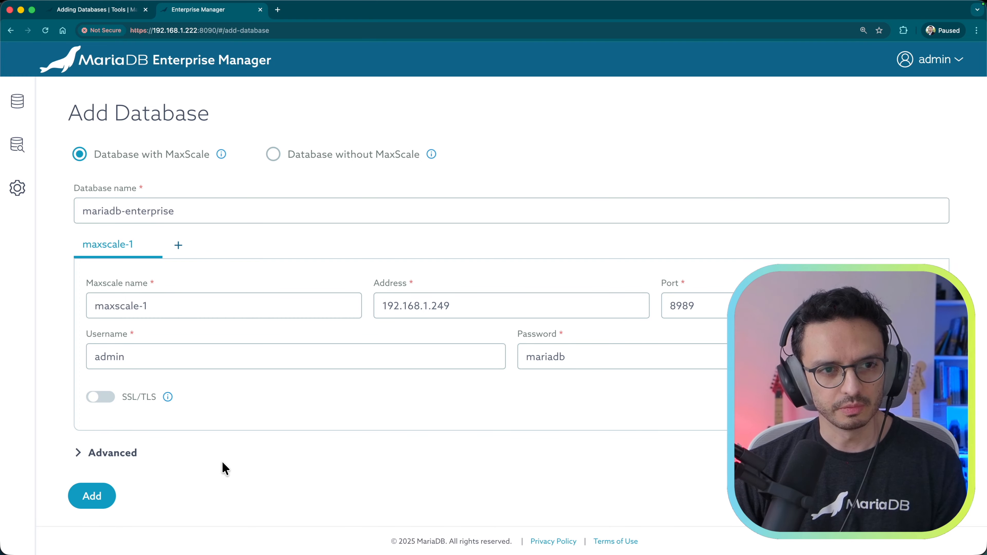
# Step: Submit mariadb-enterprise, then bring up a fresh Add Database form
pyautogui.click(97, 501)
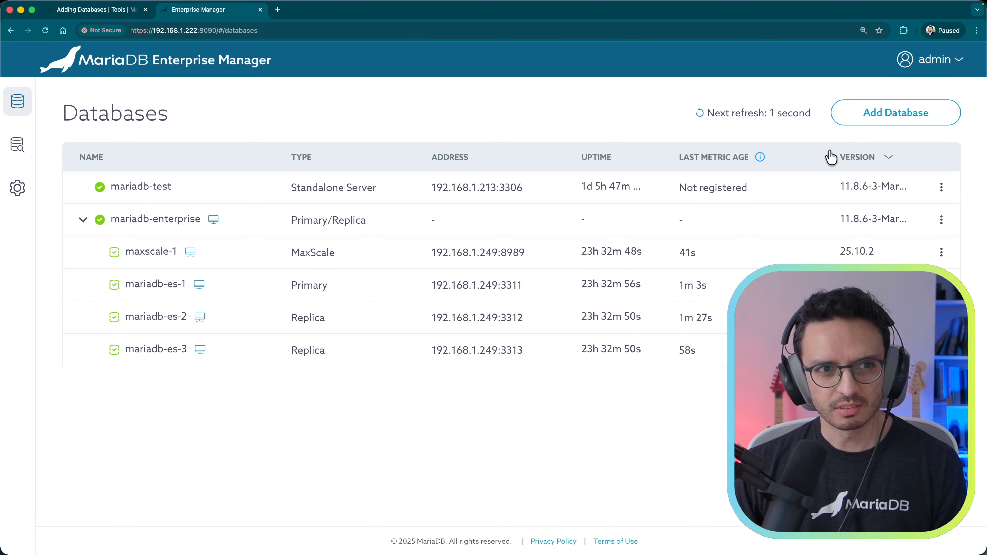
pyautogui.click(899, 116)
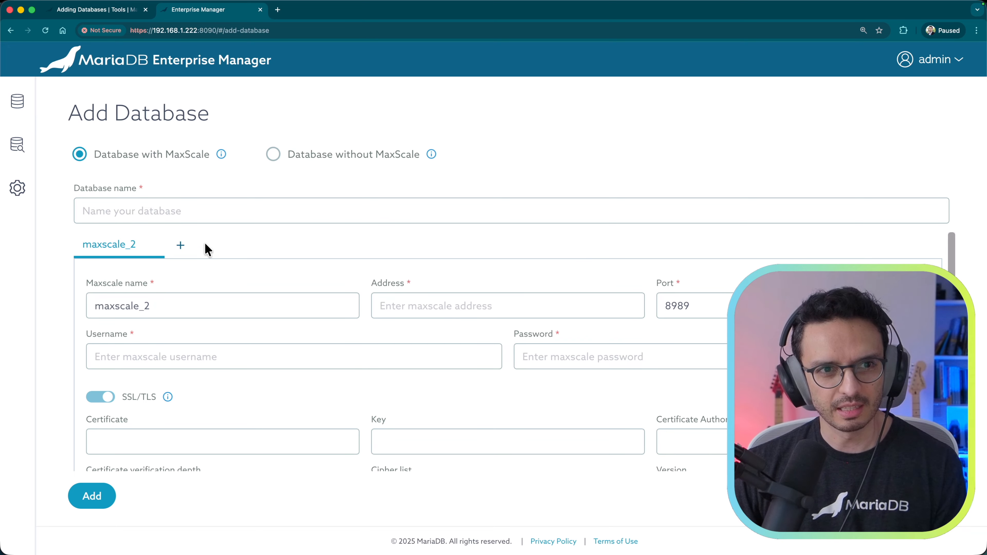
# Step: Name the database-without-MaxScale mariadb-galera-cluster with first server mariadb-es-4
pyautogui.click(350, 163)
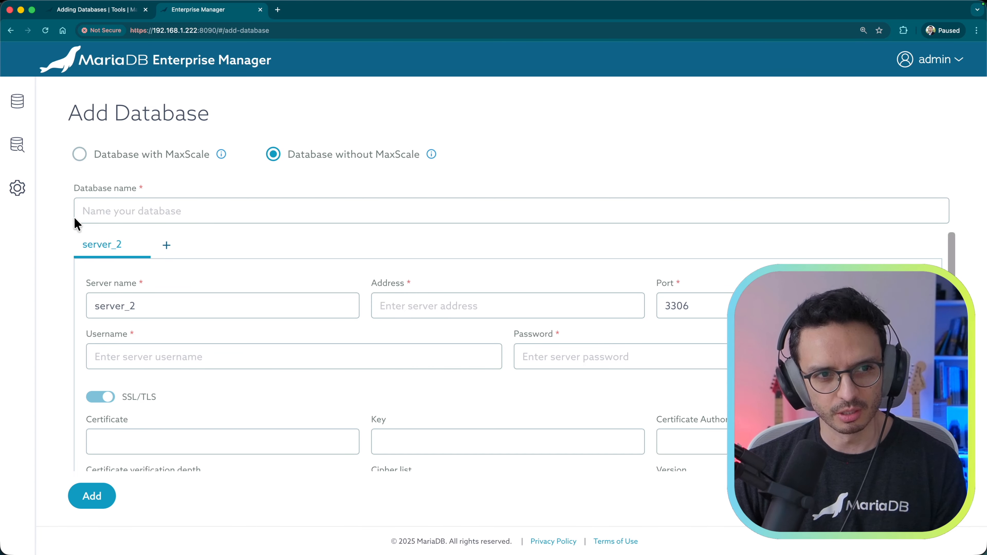
pyautogui.click(153, 212)
pyautogui.write('mariadb-galera-')
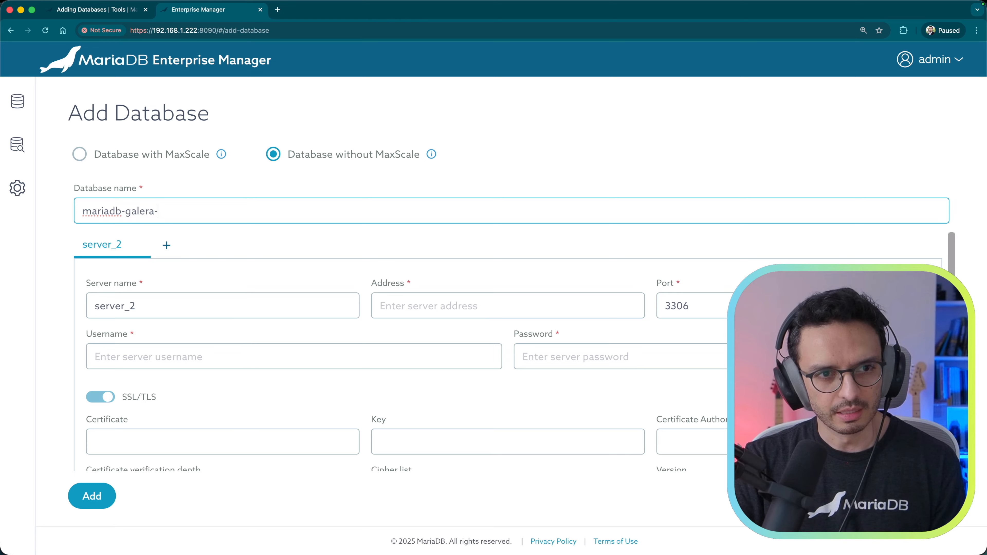
pyautogui.write('cluster')
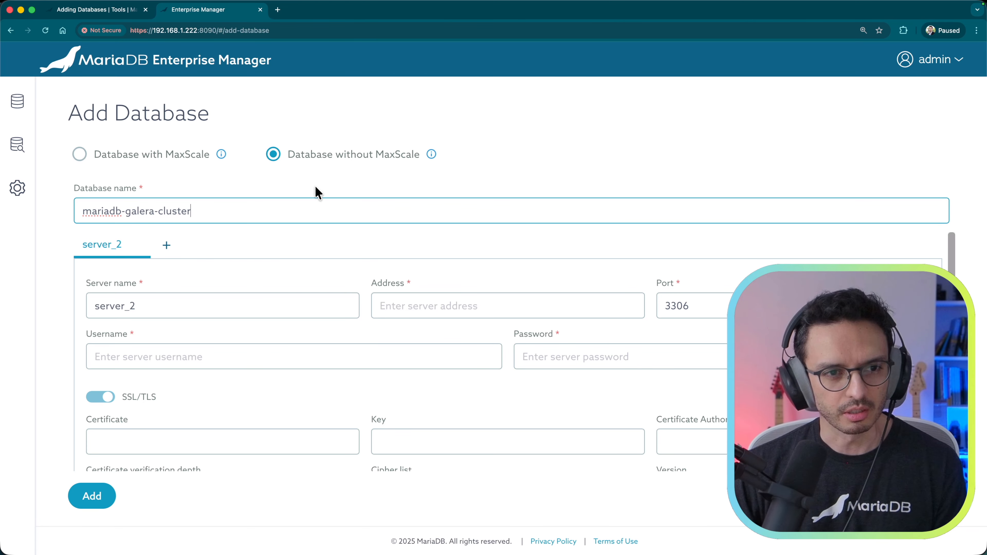
pyautogui.doubleClick(154, 305)
pyautogui.write('mariadb')
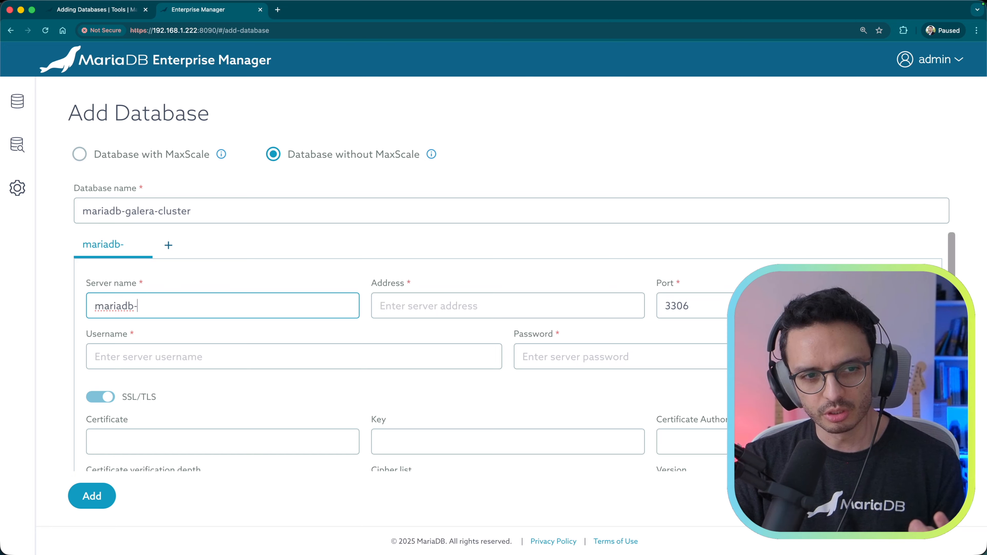
pyautogui.write('-es-4')
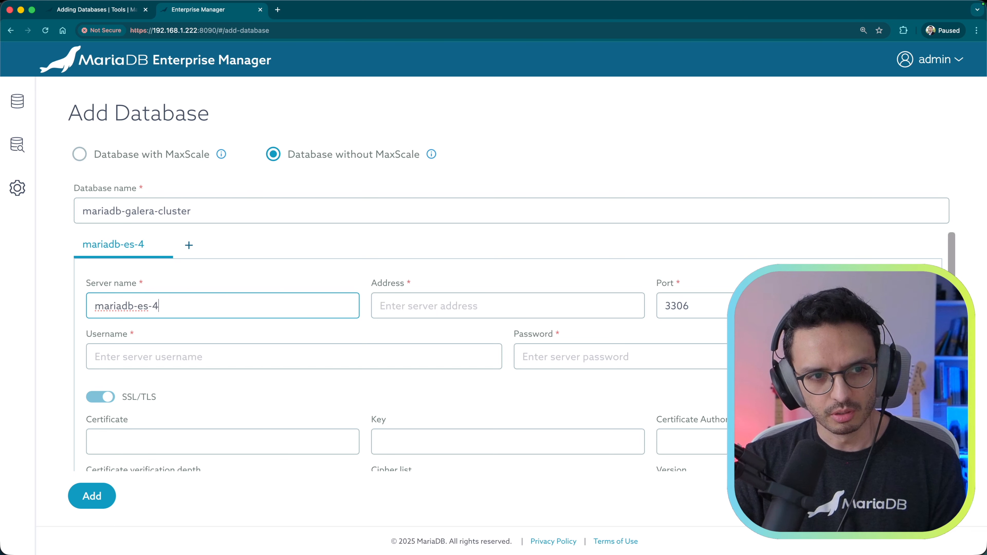
# Step: Set mariadb-es-4 to 192.168.1.249 port 3314 with admin credentials and SSL/TLS off
pyautogui.press('Tab')
pyautogui.write('192')
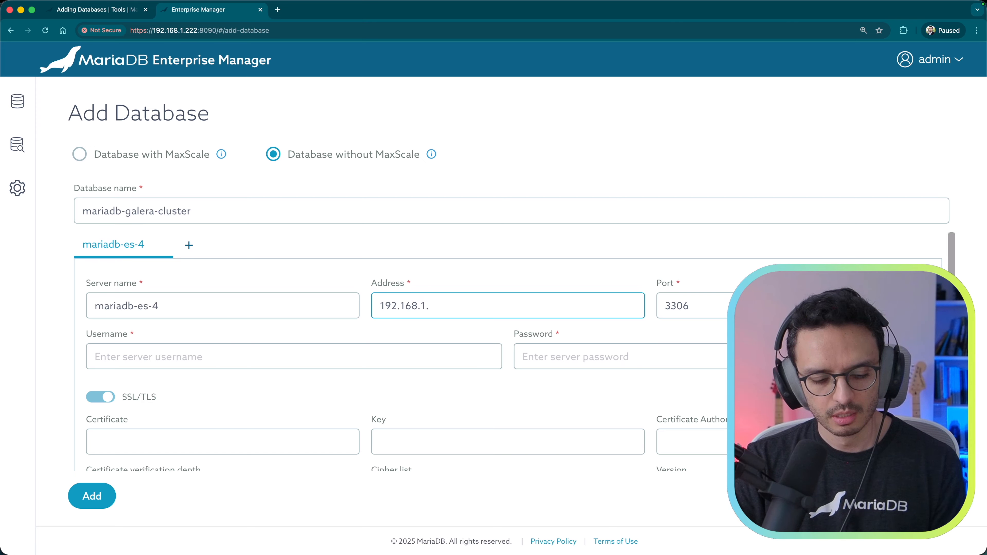
pyautogui.press('Tab')
pyautogui.press('Right')
pyautogui.press('Left')
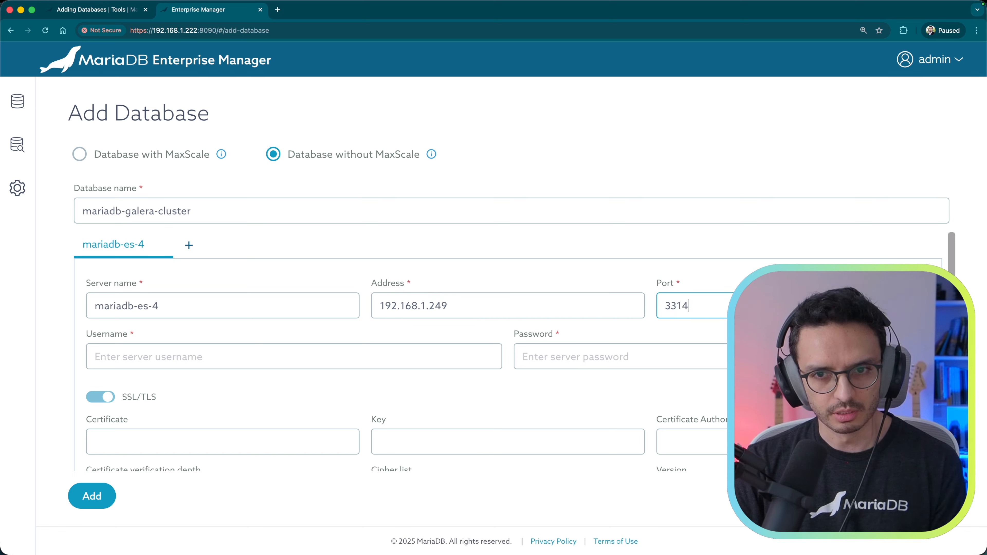
pyautogui.press('Tab')
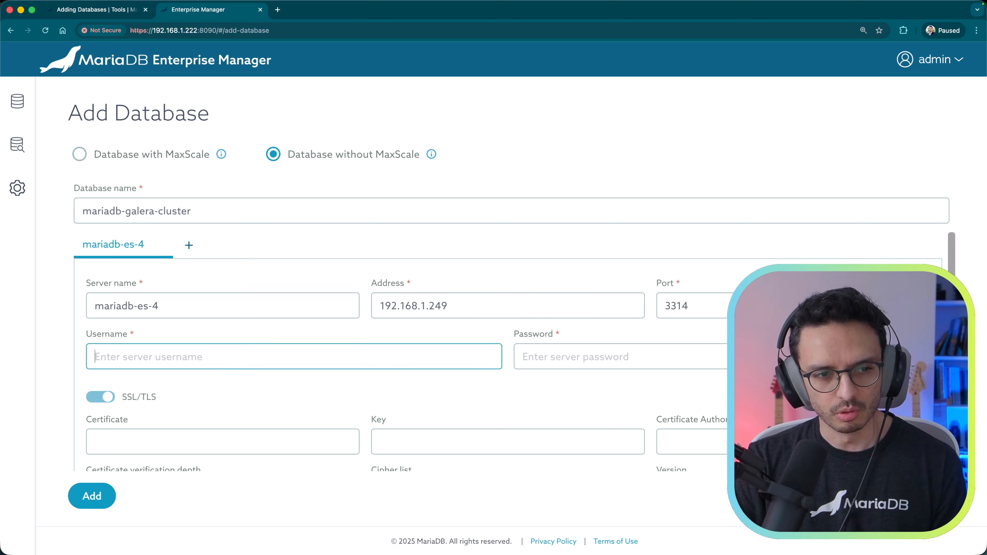
pyautogui.write('admin')
pyautogui.press('Tab')
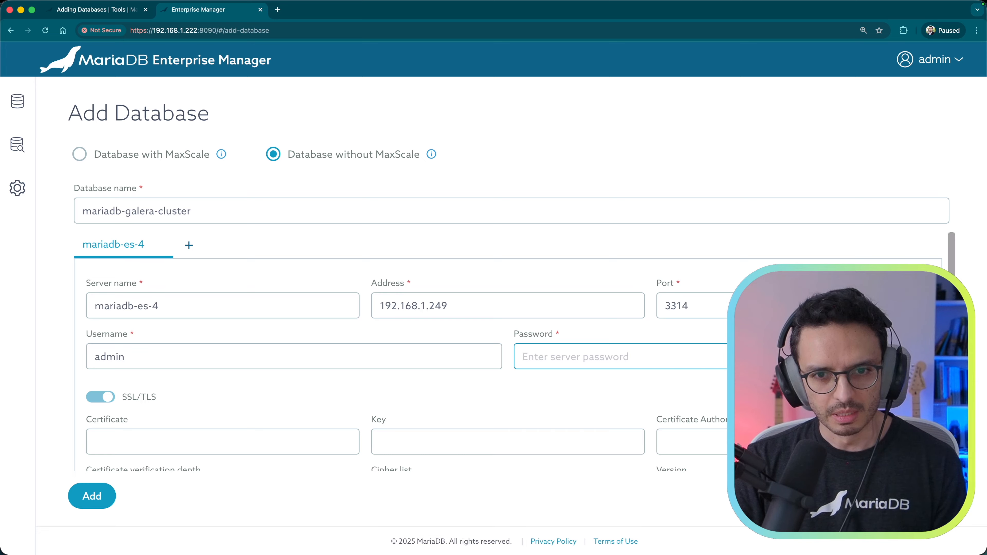
pyautogui.write('MariadbAdminPass123!')
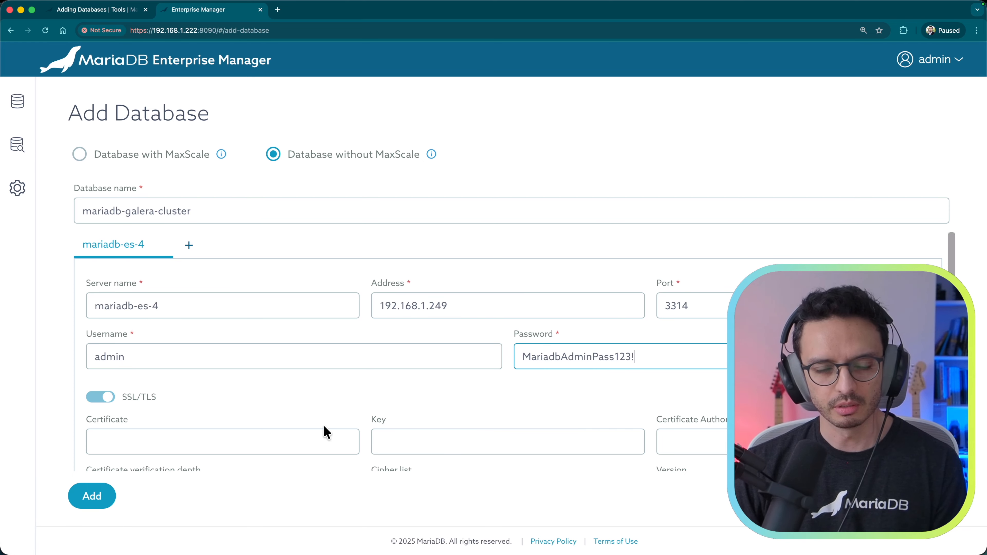
pyautogui.click(101, 399)
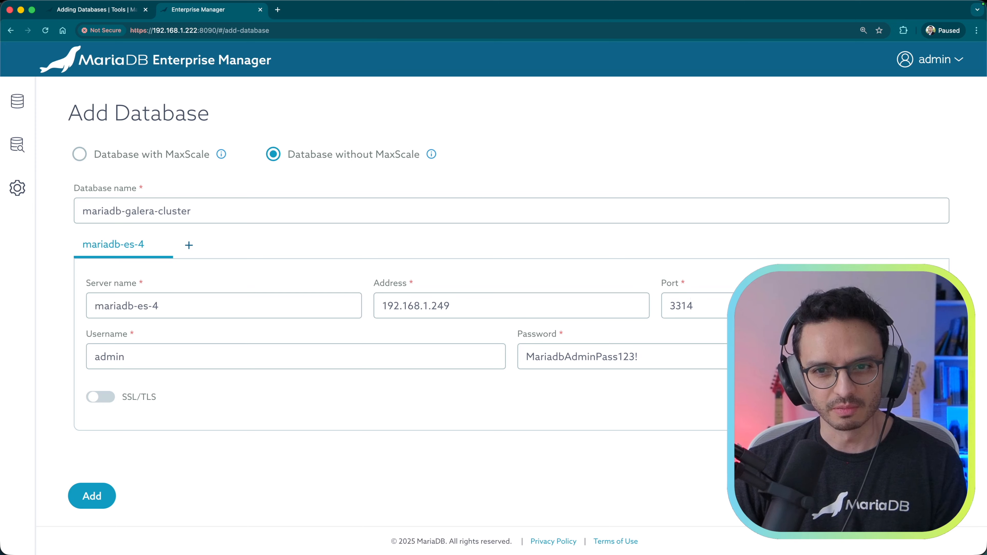
# Step: Add servers mariadb-es-5 and mariadb-es-6 on ports 3315 and 3316
pyautogui.click(189, 245)
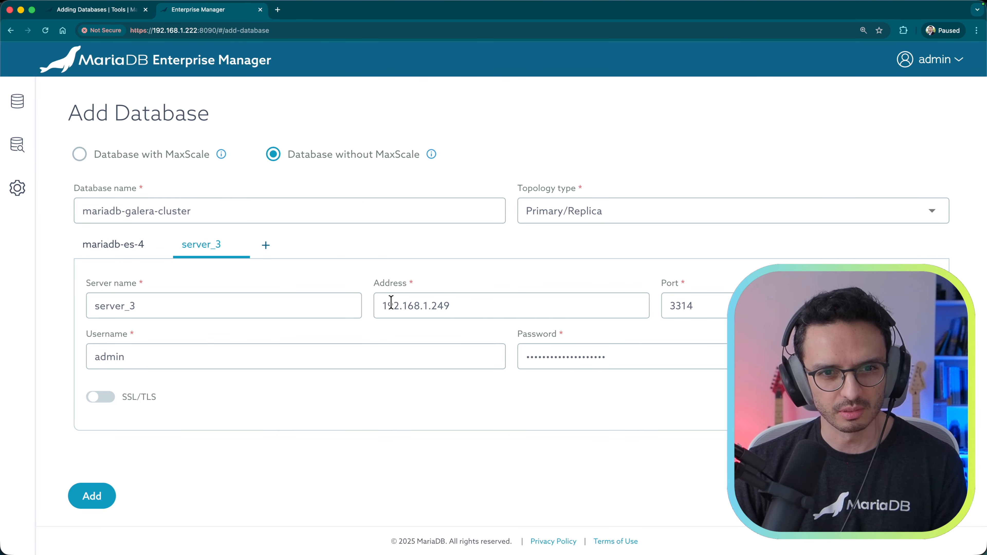
pyautogui.doubleClick(169, 306)
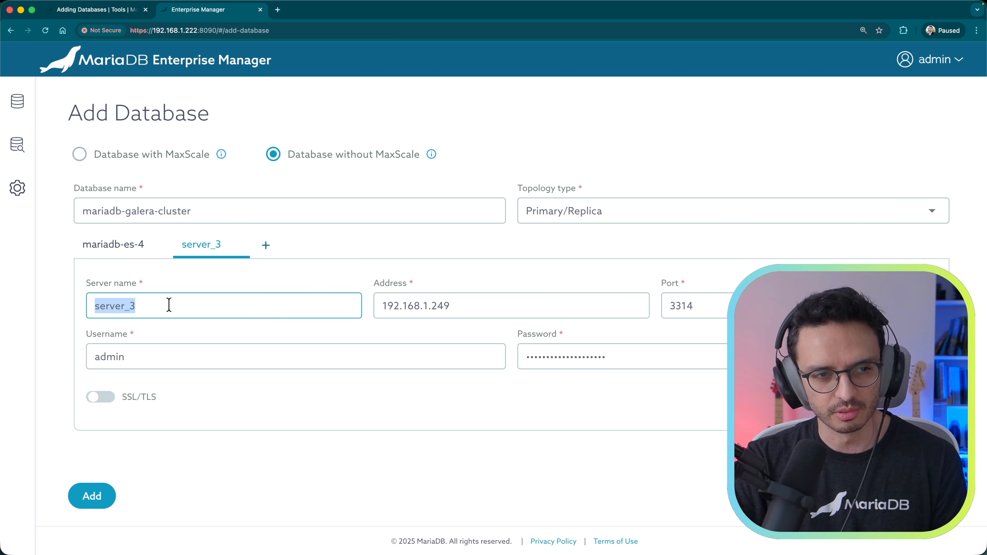
pyautogui.write('mariadb-es-5')
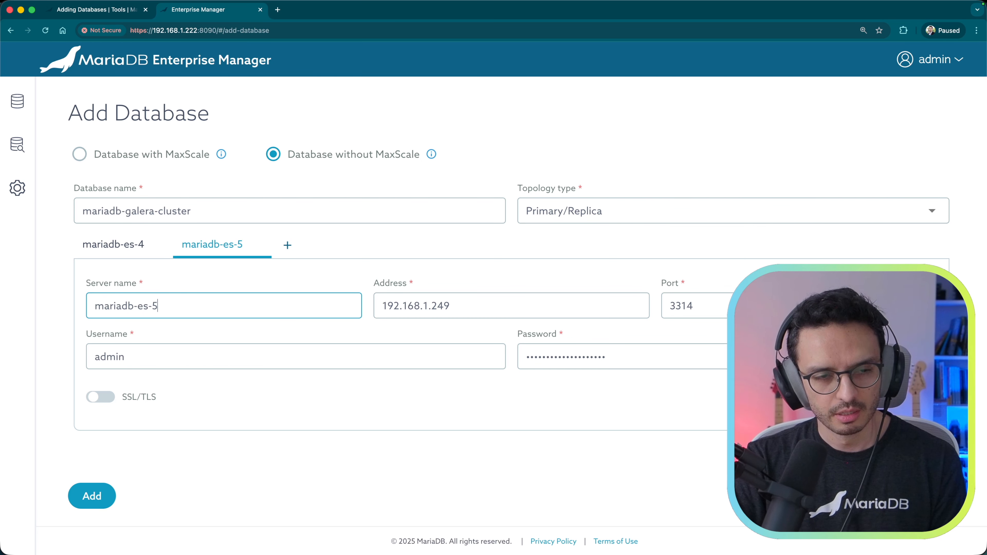
pyautogui.press('Tab')
pyautogui.press('Tab')
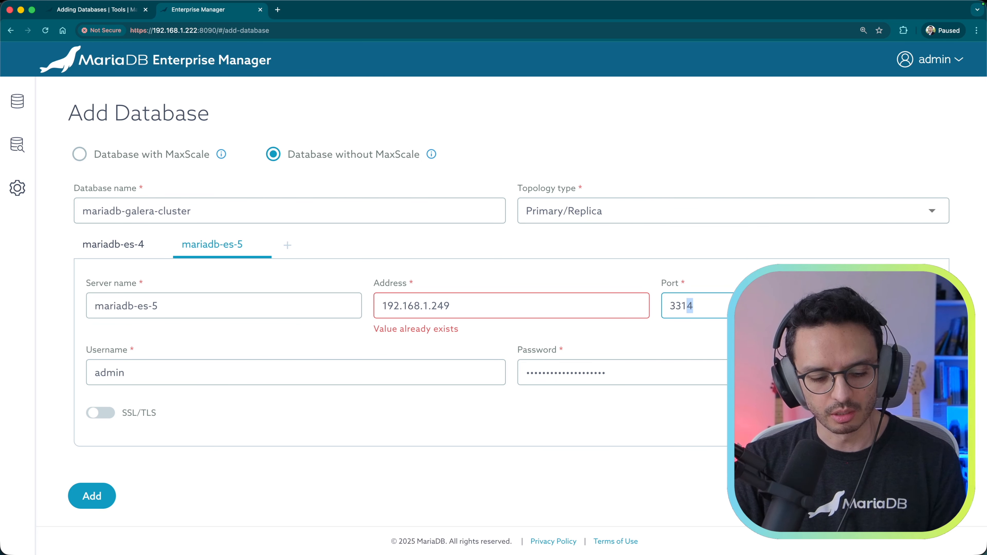
pyautogui.write('5')
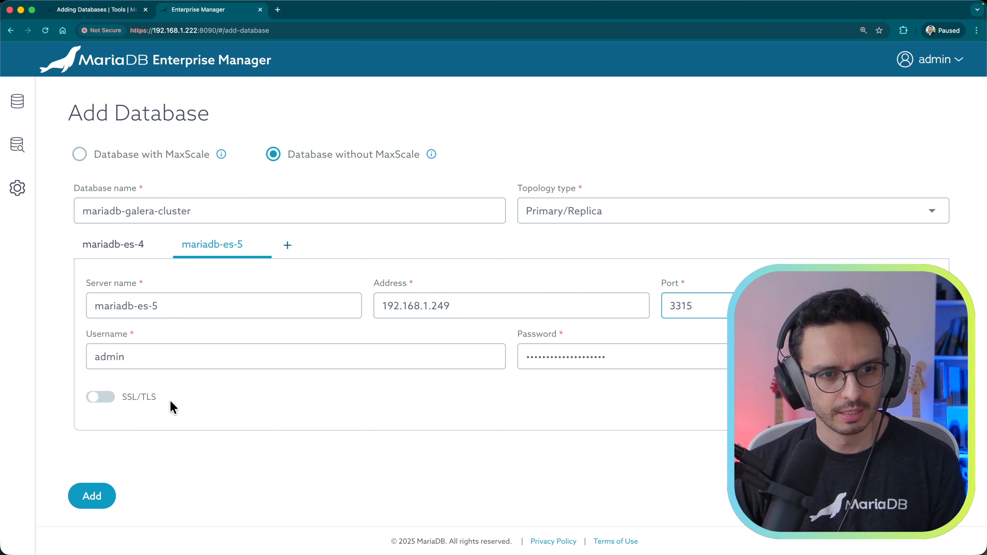
pyautogui.click(287, 245)
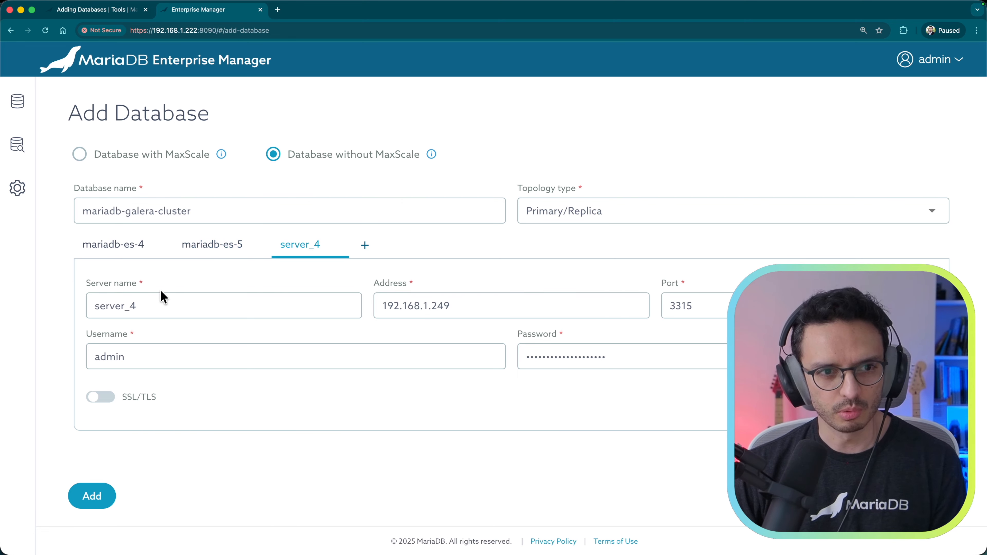
pyautogui.click(164, 309)
pyautogui.press('super+a')
pyautogui.write('m')
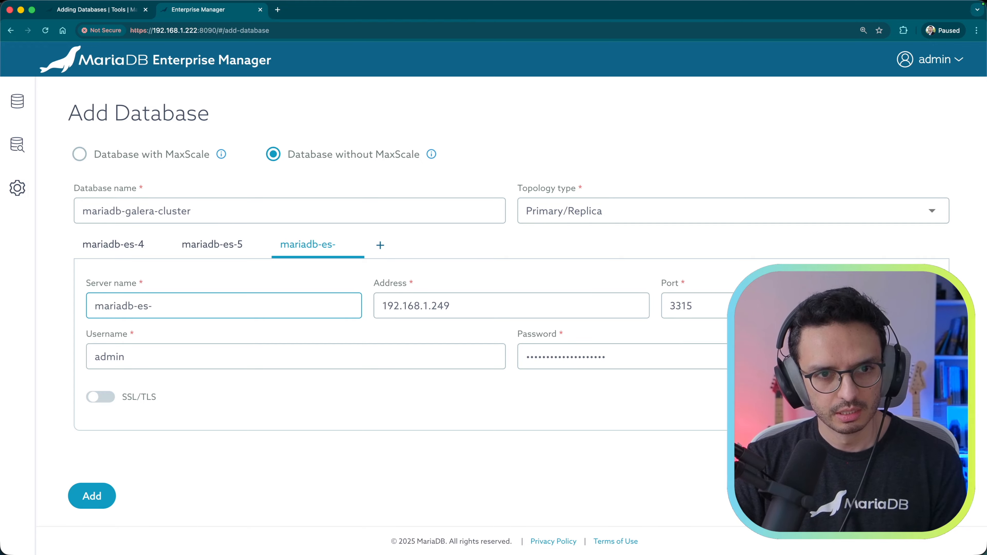
pyautogui.press('Tab')
pyautogui.press('Tab')
pyautogui.write('331')
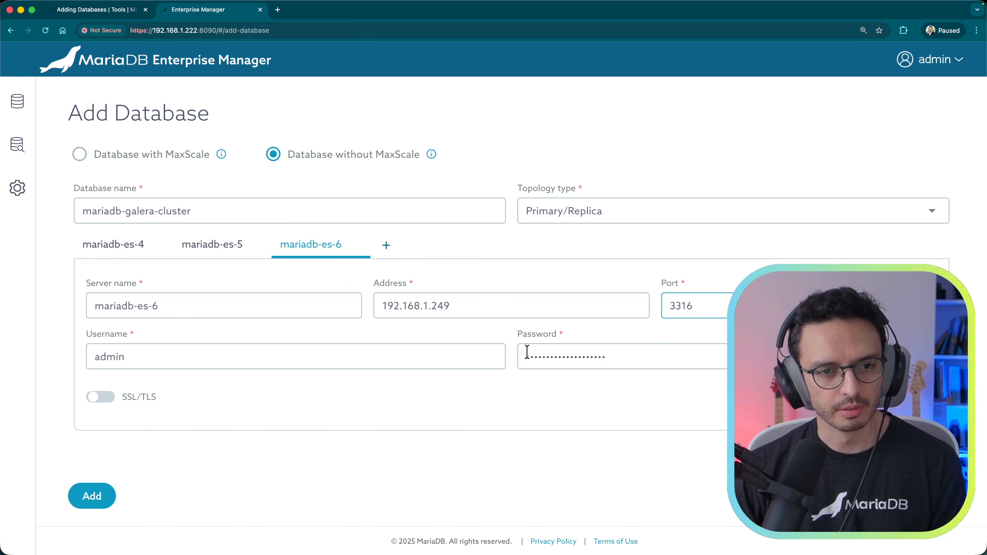
# Step: Set the topology type to Galera Cluster and add the database
pyautogui.click(579, 227)
pyautogui.click(567, 282)
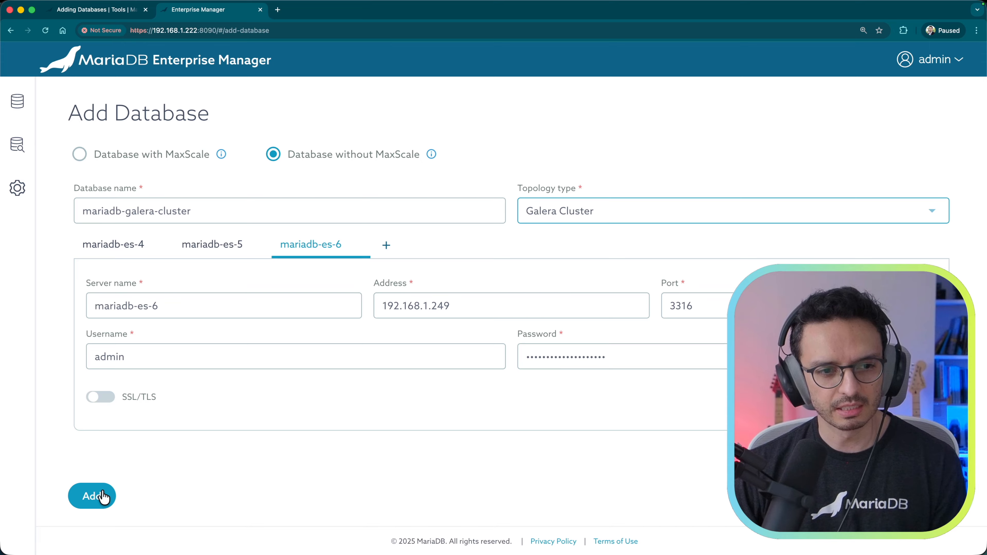
pyautogui.click(93, 505)
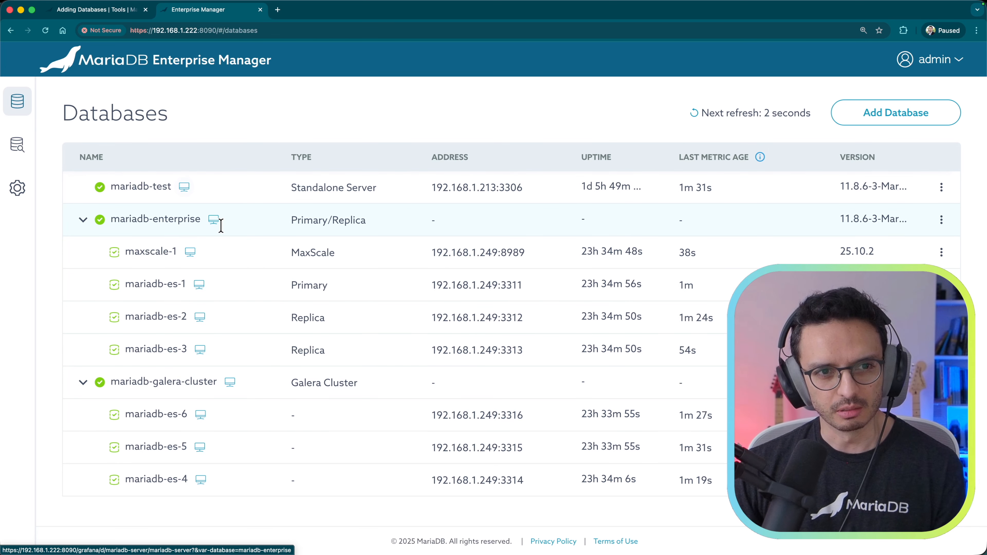
# Step: Open mariadb-enterprise's Grafana monitoring dashboard using its monitor icon in the Databases list
pyautogui.click(214, 221)
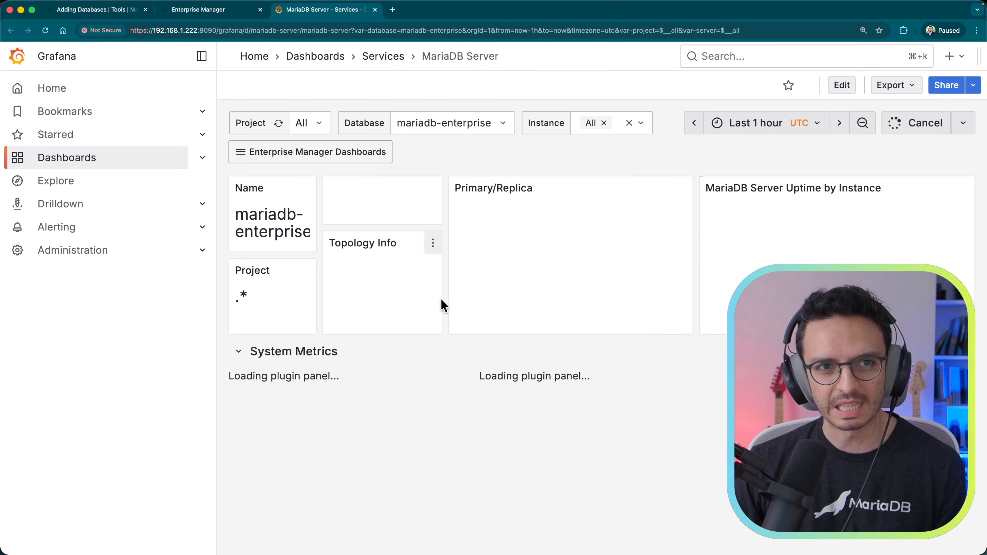
# Step: Hide Grafana's sidebar and view mariadb-galera-cluster and mariadb-test before returning to mariadb-enterprise
pyautogui.click(202, 56)
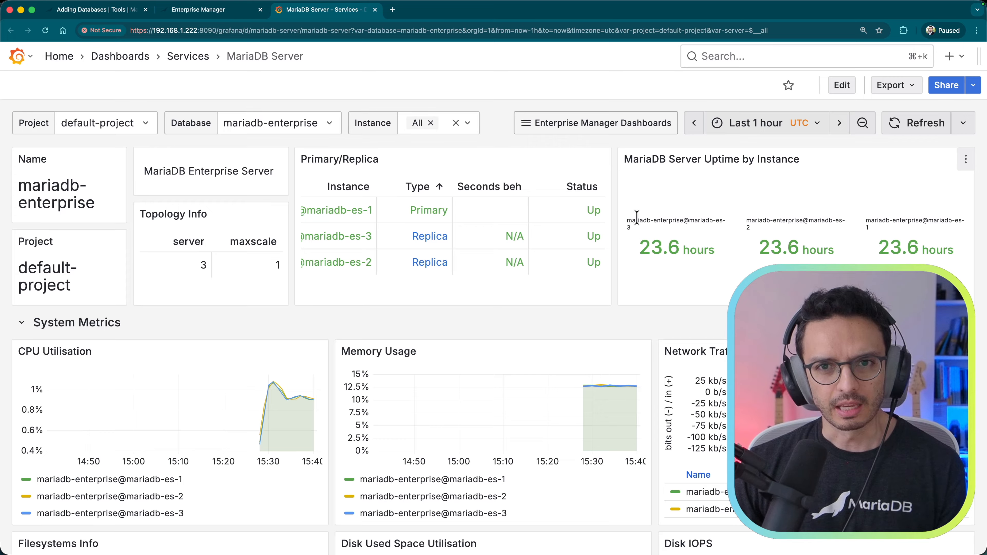
pyautogui.click(331, 127)
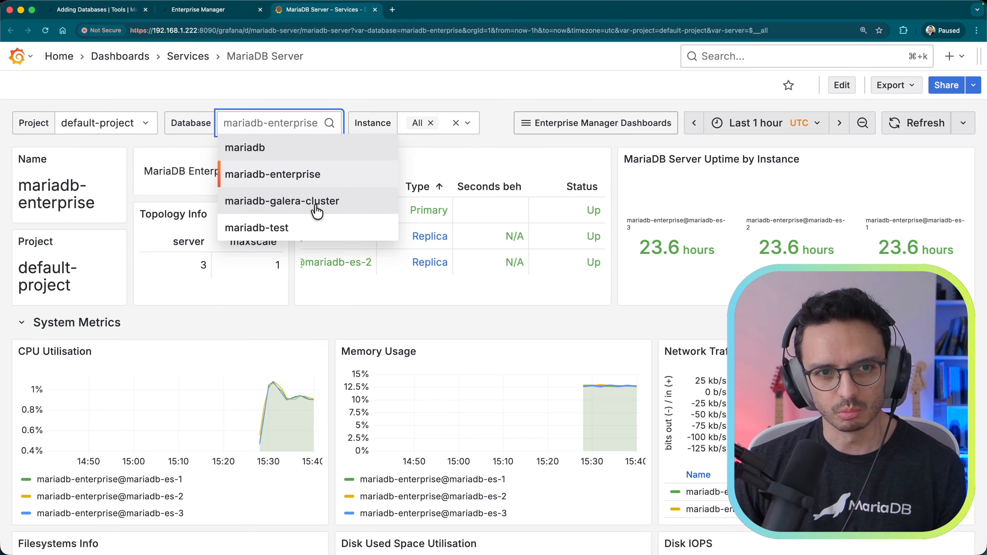
pyautogui.click(300, 209)
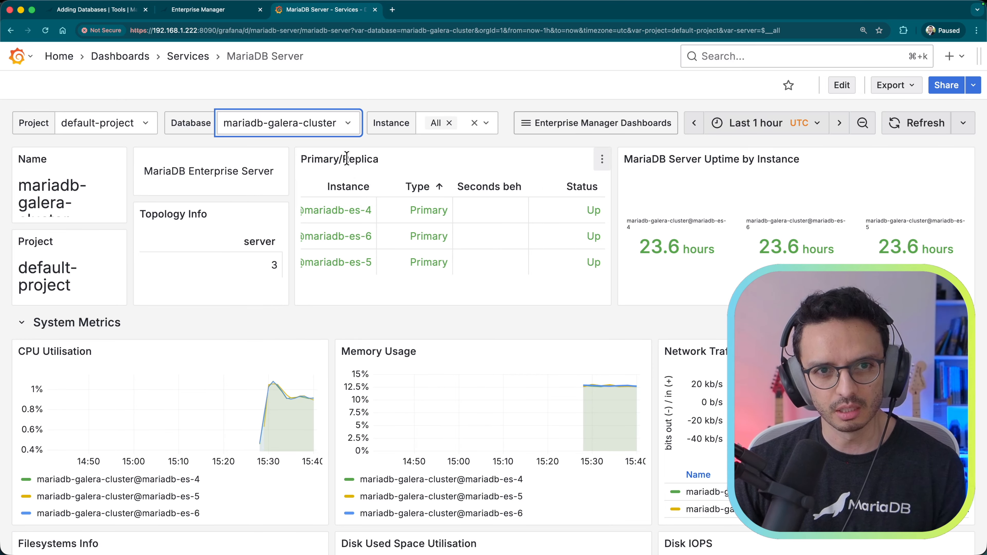
pyautogui.click(349, 120)
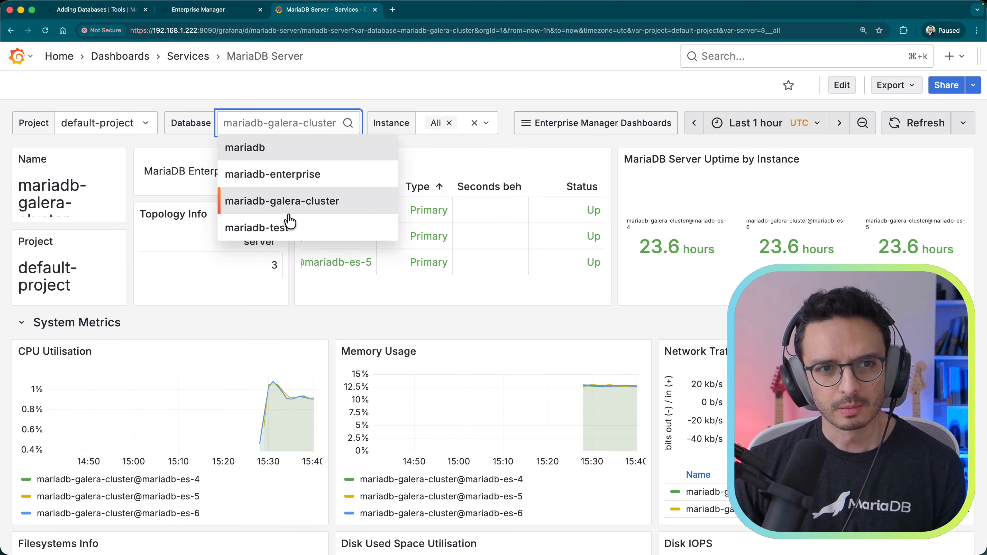
pyautogui.click(288, 228)
pyautogui.click(302, 124)
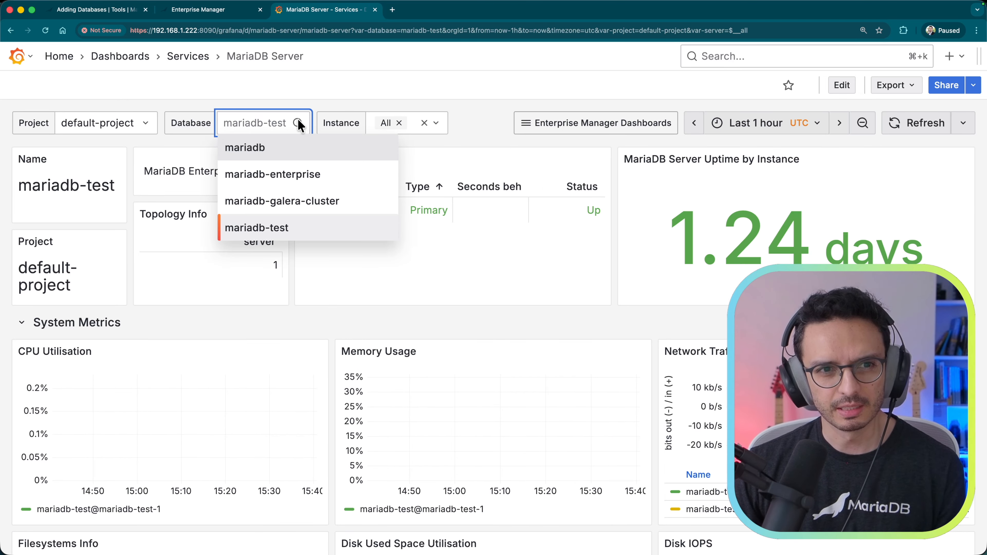
pyautogui.click(286, 176)
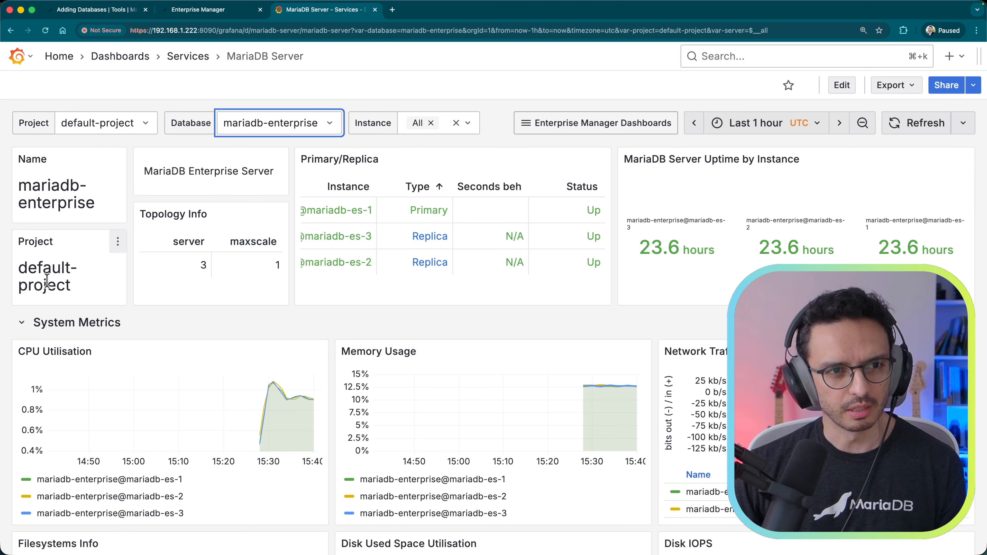
pyautogui.scroll(-3, 84, 377)
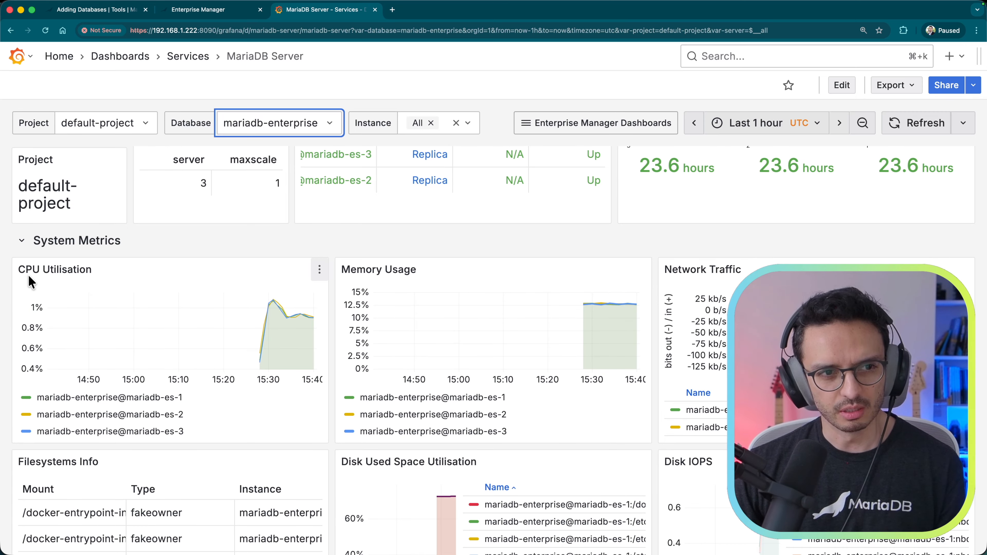
pyautogui.scroll(-5, 365, 385)
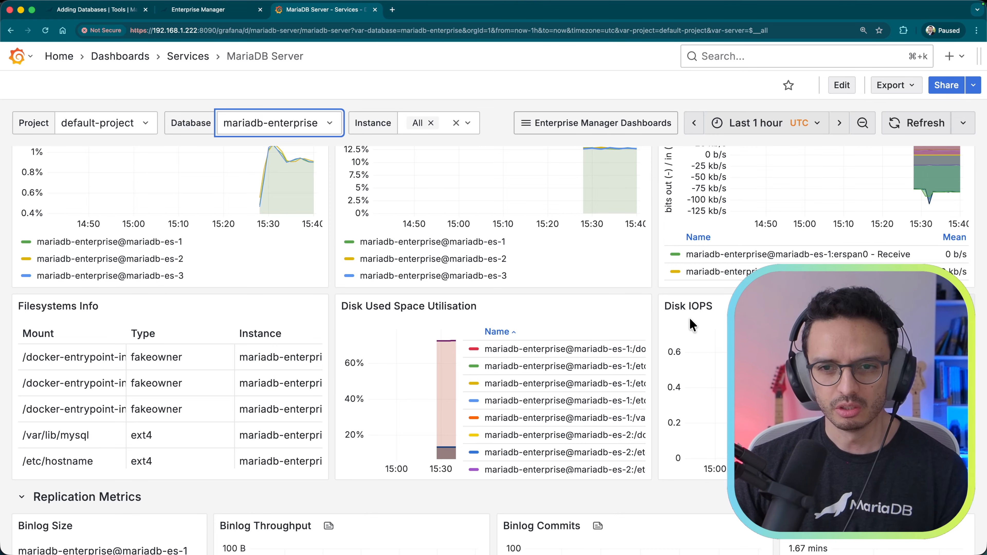
pyautogui.scroll(-3, 489, 353)
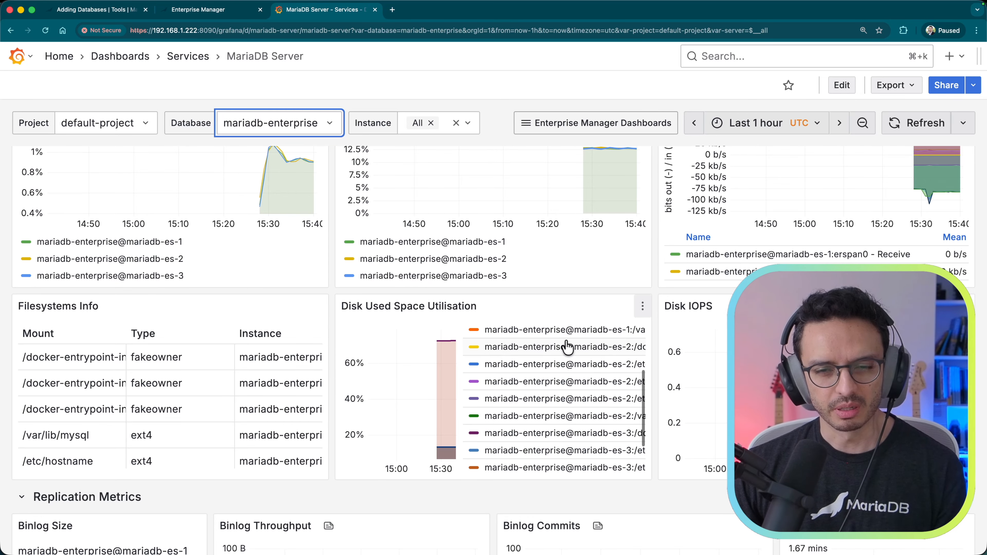
pyautogui.scroll(-6, 346, 338)
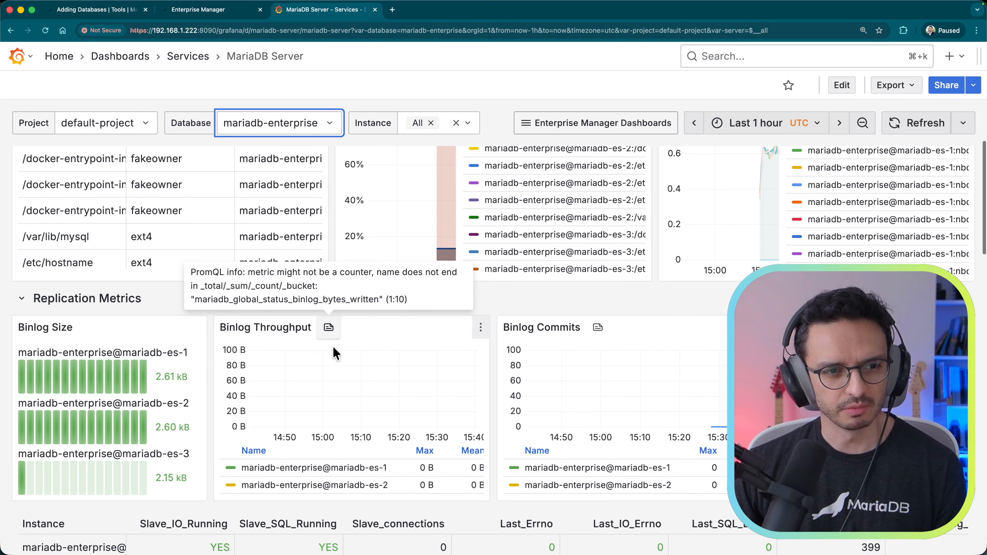
pyautogui.scroll(-3, 337, 354)
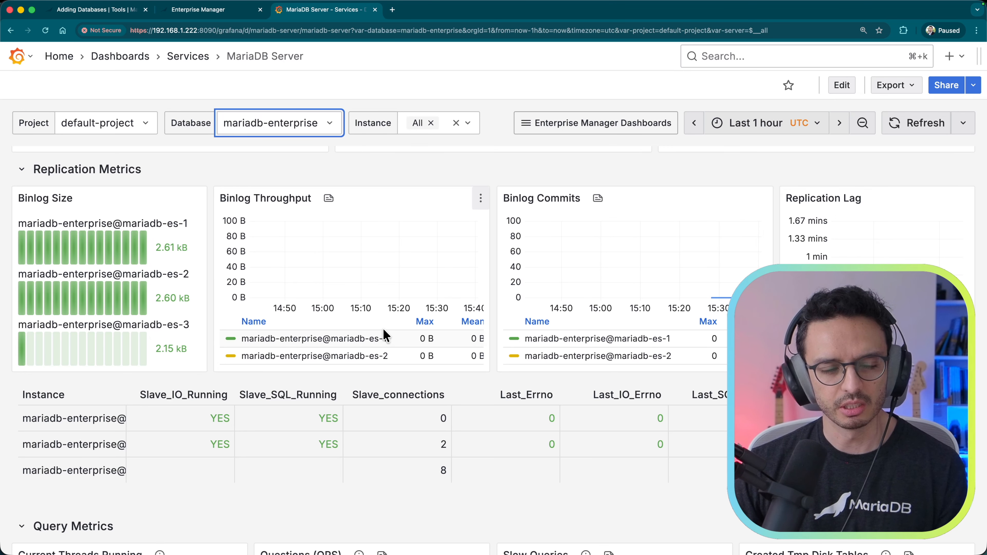
pyautogui.scroll(-2, 132, 441)
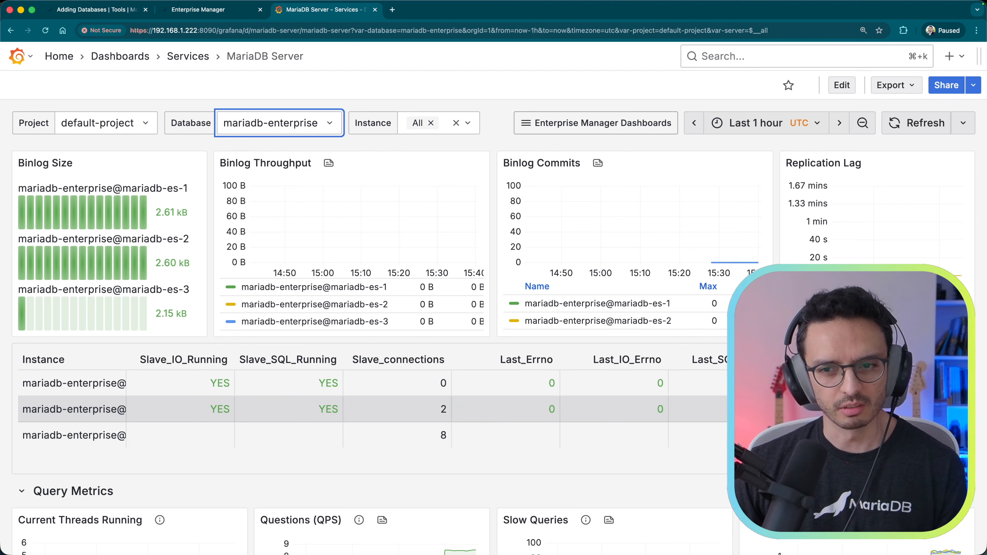
pyautogui.scroll(-5, 546, 434)
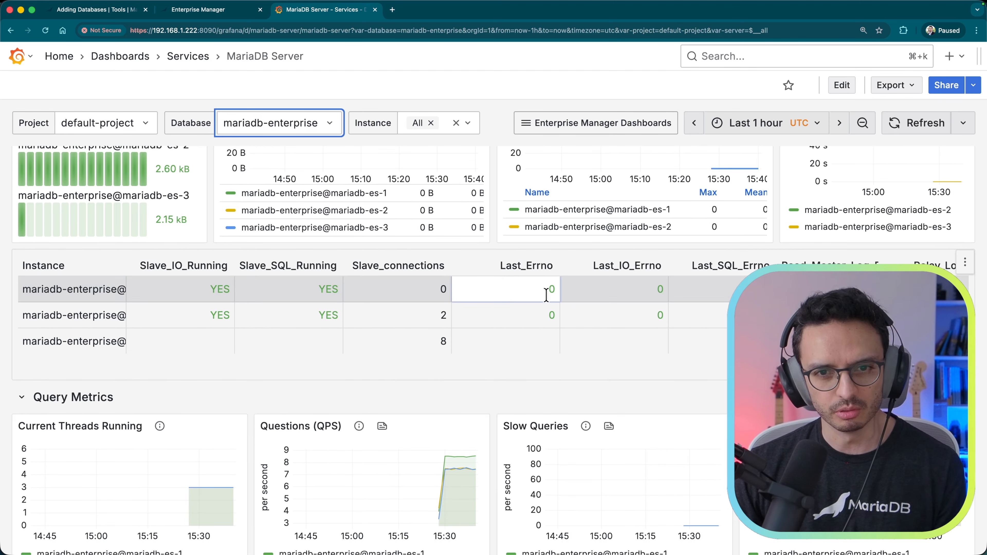
pyautogui.scroll(-8, 546, 295)
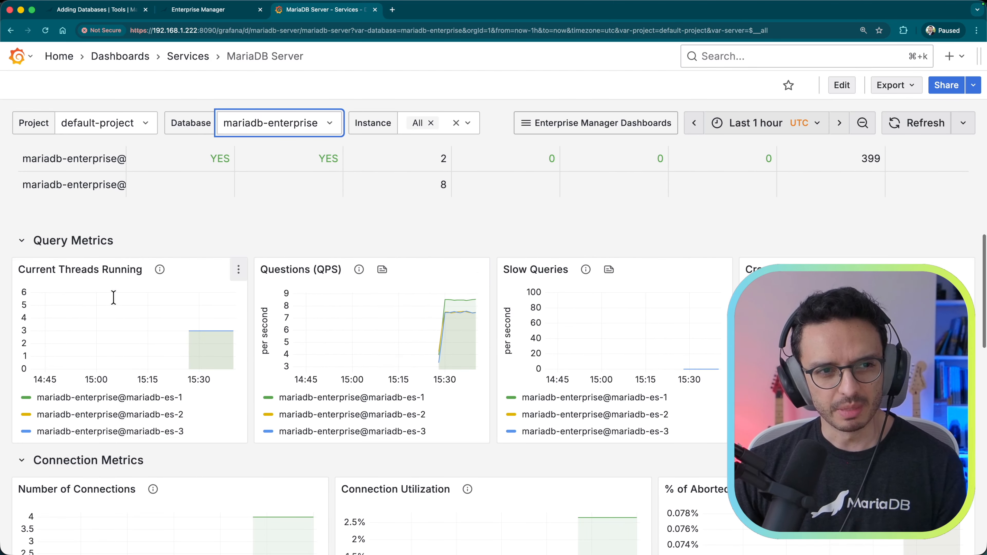
pyautogui.scroll(-4, 183, 374)
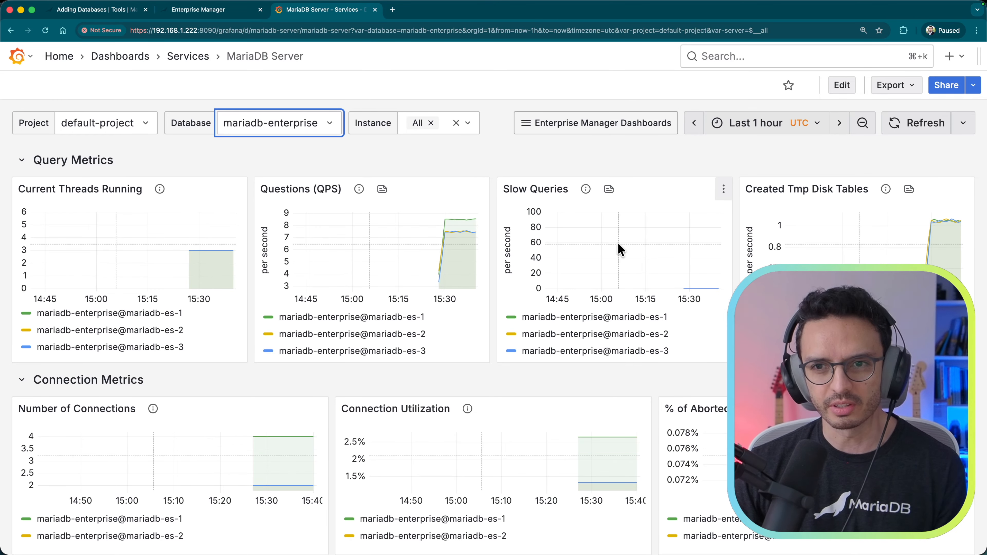
pyautogui.scroll(-10, 440, 302)
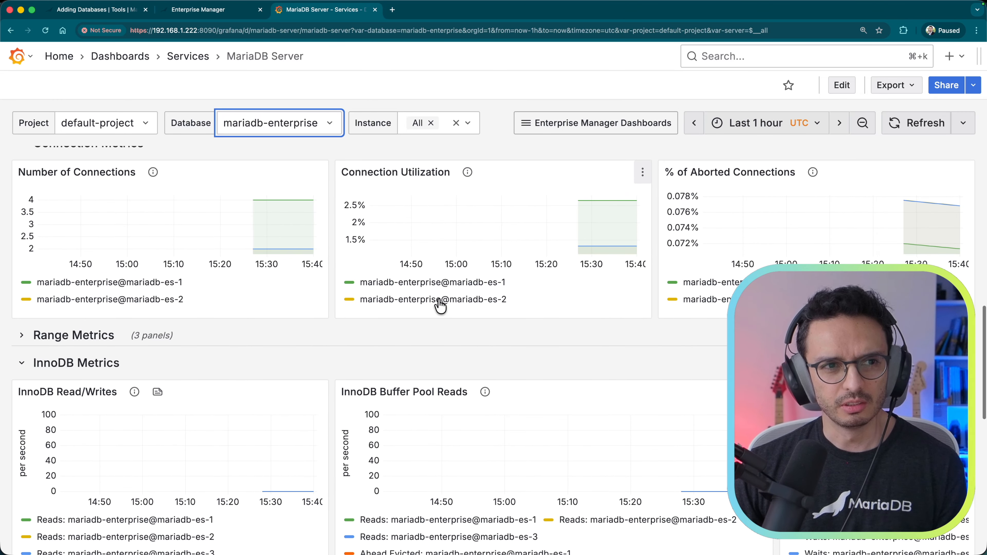
pyautogui.scroll(1, 440, 302)
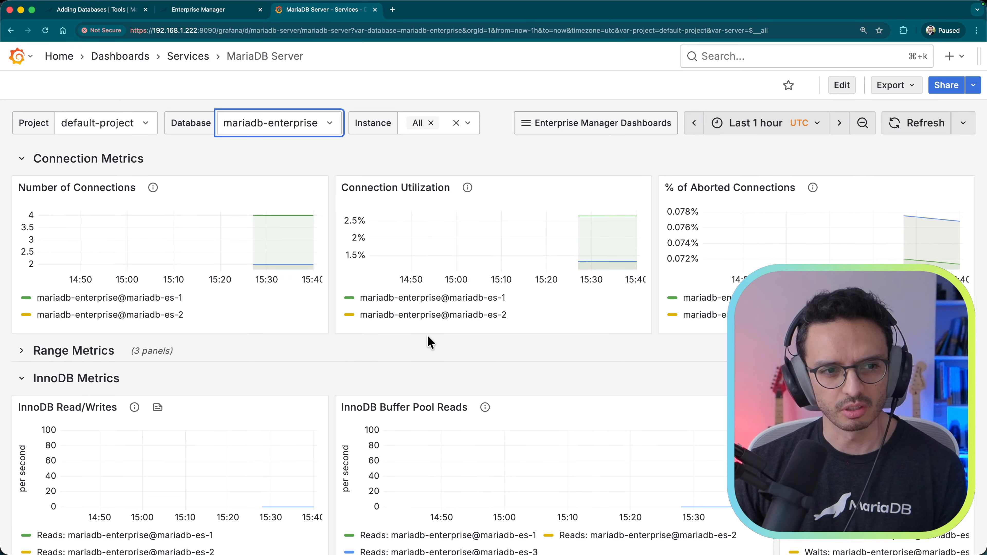
pyautogui.scroll(-1, 226, 350)
# Step: Expand the Range Metrics section and scroll through the dashboard's InnoDB panels
pyautogui.click(21, 353)
pyautogui.scroll(-5, 186, 373)
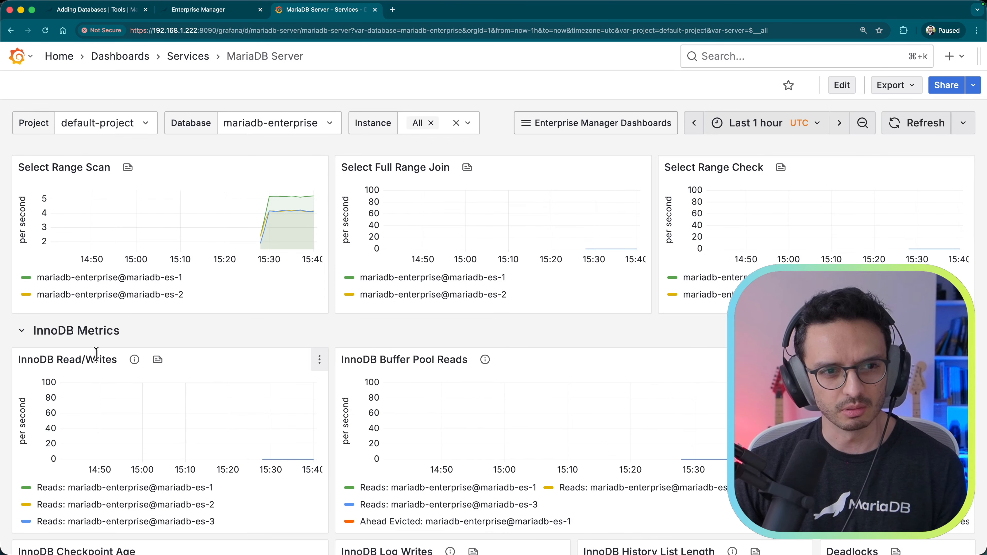
pyautogui.scroll(-1, 100, 357)
pyautogui.scroll(-1, 100, 360)
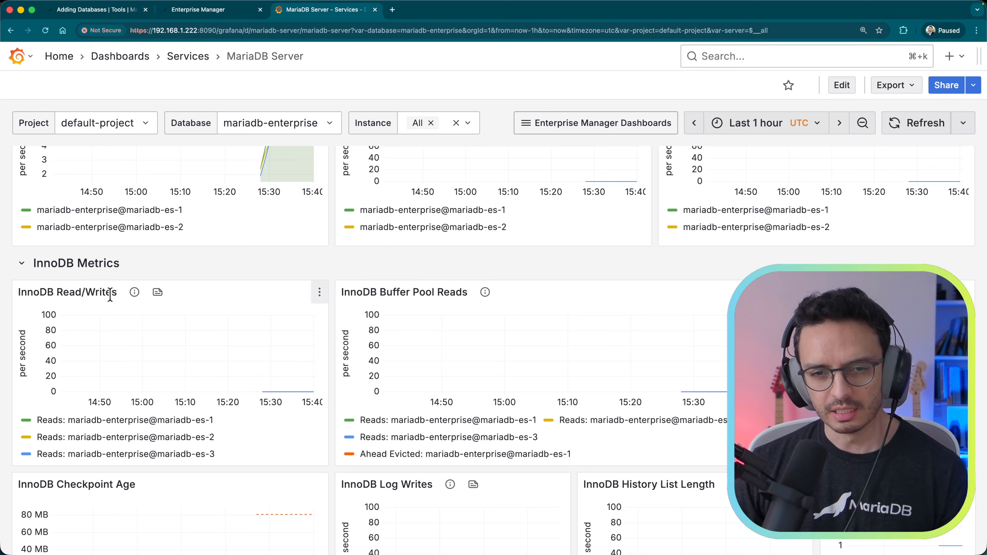
pyautogui.scroll(-1, 110, 326)
pyautogui.scroll(-5, 112, 332)
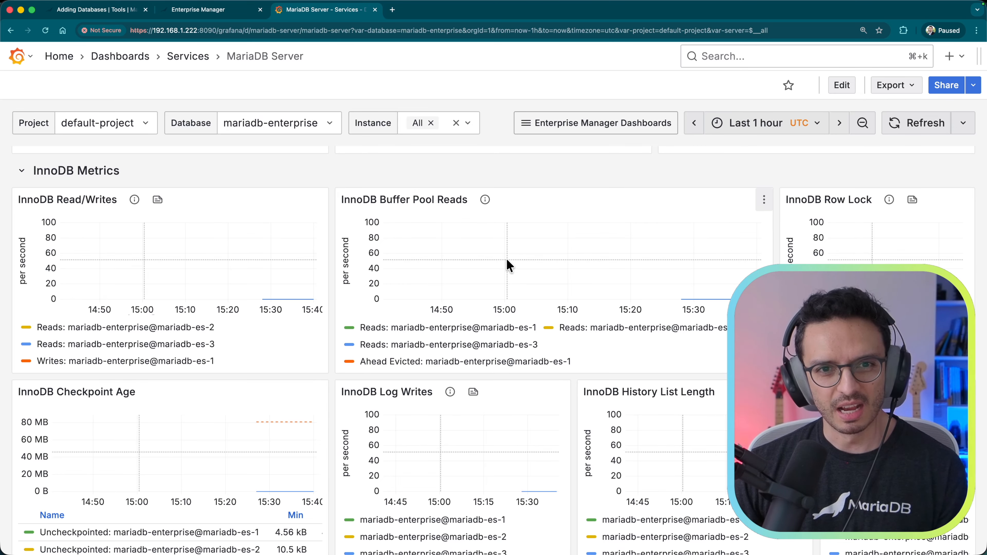
pyautogui.scroll(-1, 598, 275)
pyautogui.scroll(-2, 598, 274)
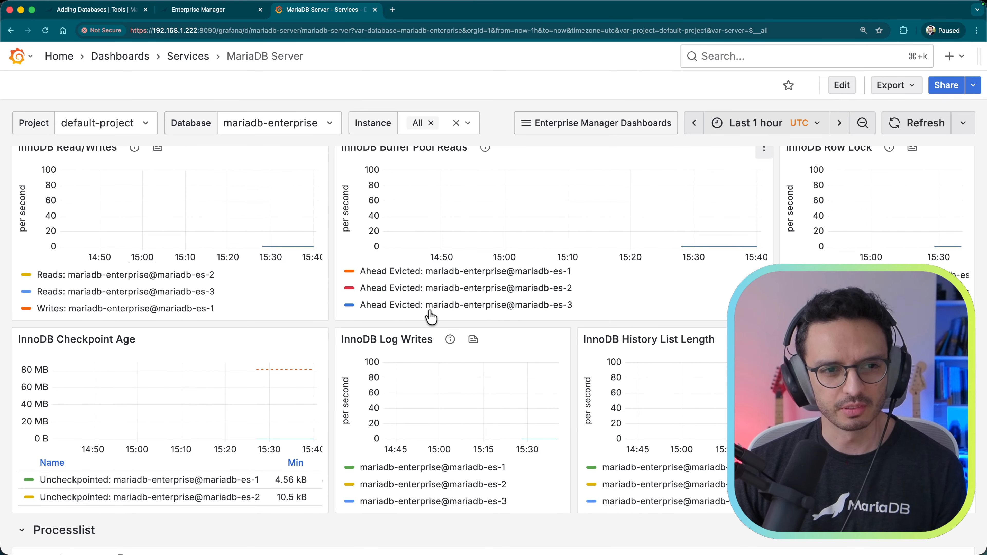
pyautogui.scroll(-12, 286, 408)
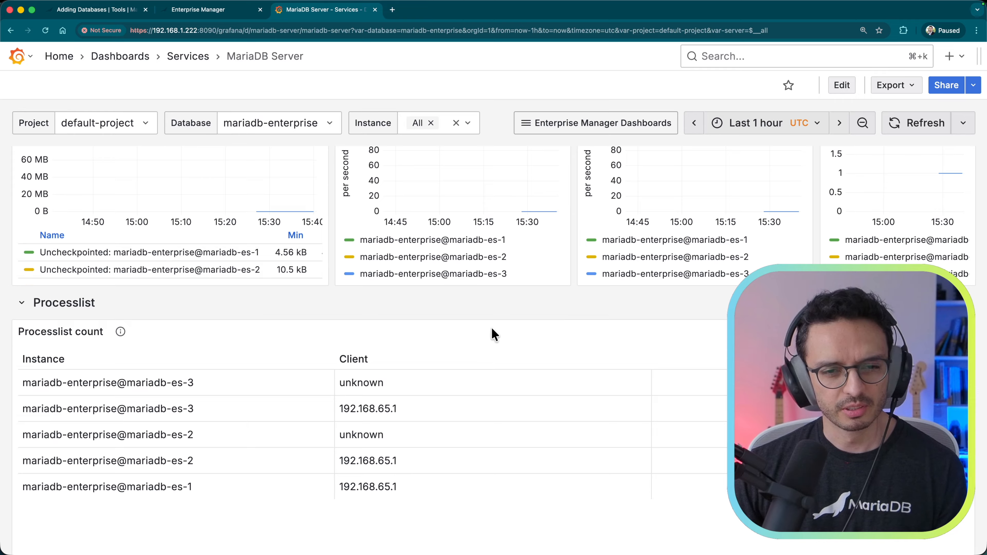
pyautogui.scroll(10, 580, 319)
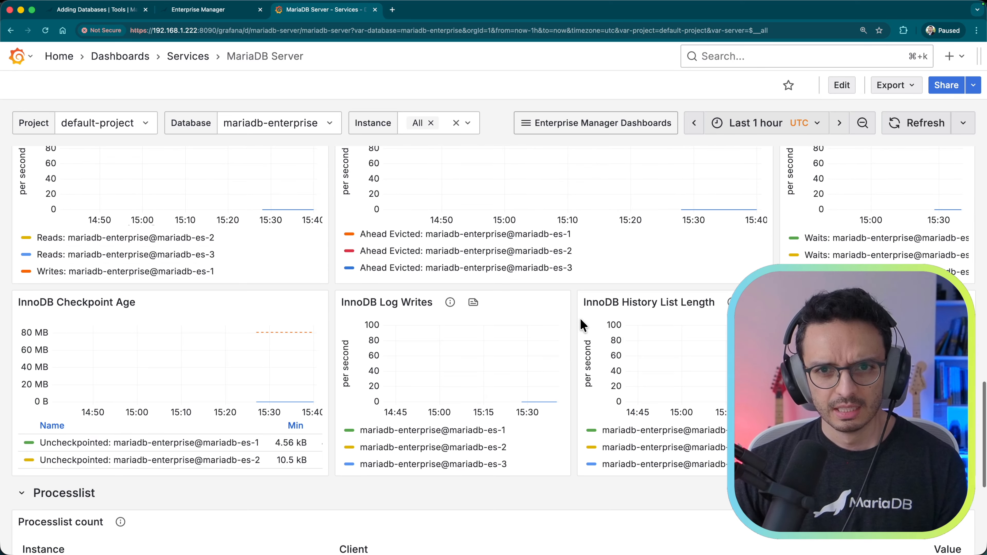
pyautogui.scroll(8, 580, 318)
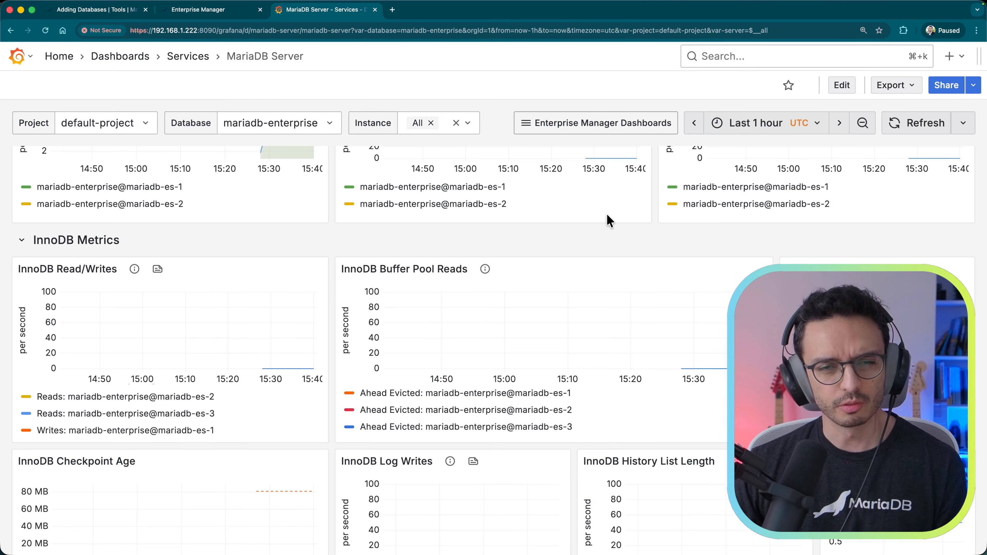
pyautogui.scroll(20, 398, 327)
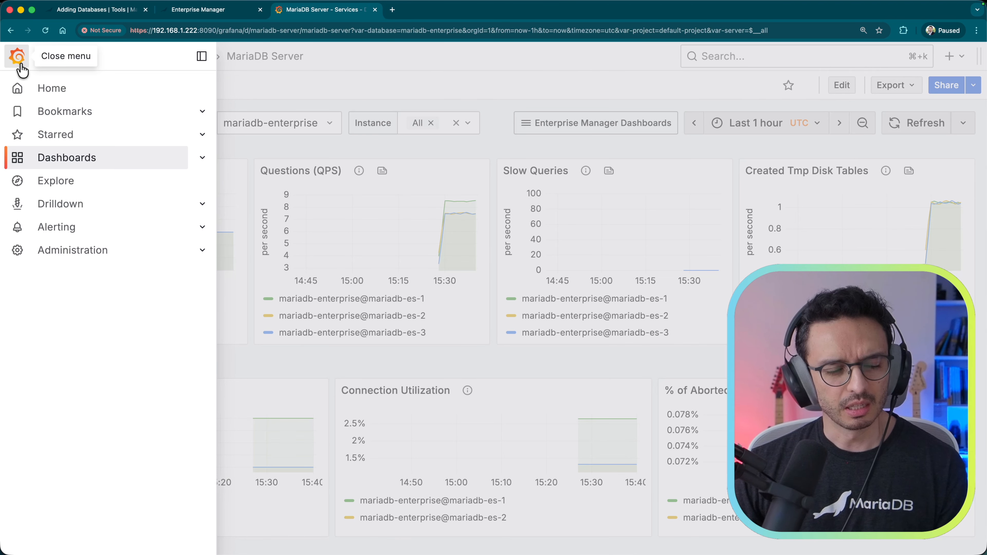
# Step: Look over Grafana's alert rules list, then close the Grafana tab
pyautogui.click(59, 229)
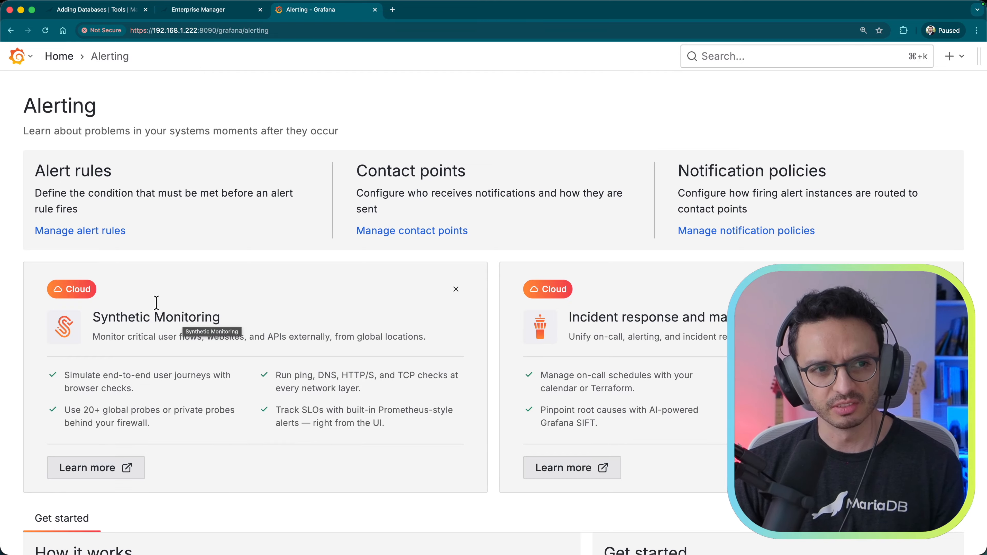
pyautogui.click(80, 232)
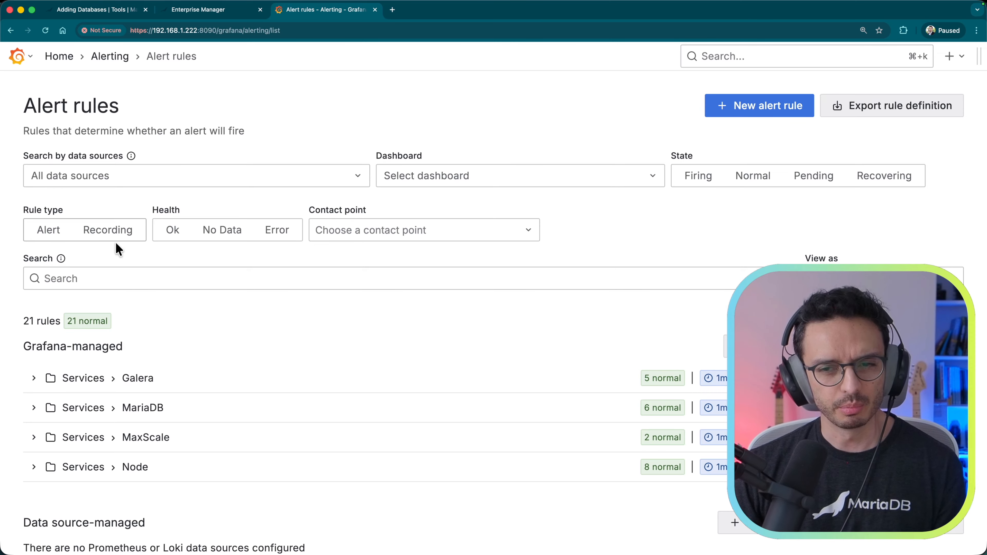
pyautogui.scroll(-3, 269, 280)
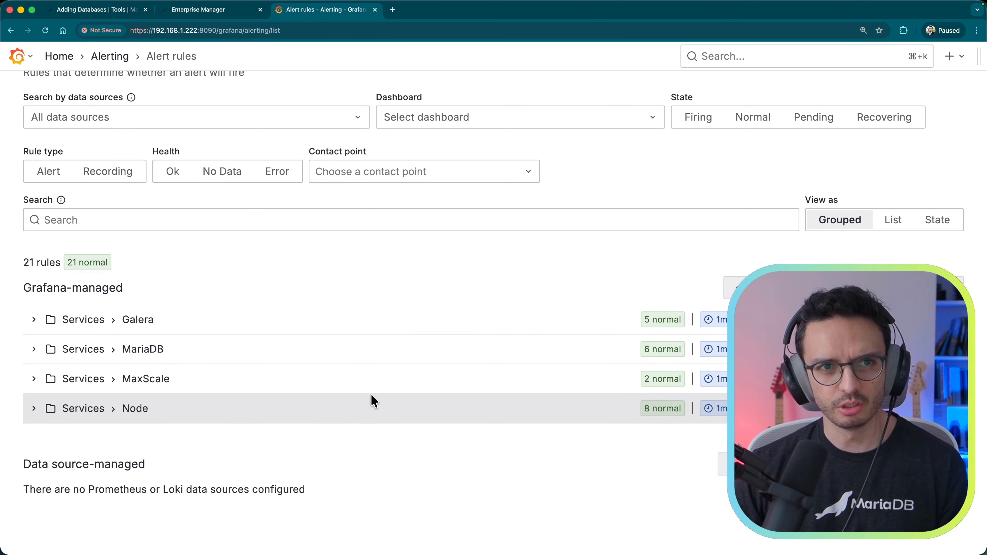
pyautogui.press('super+w')
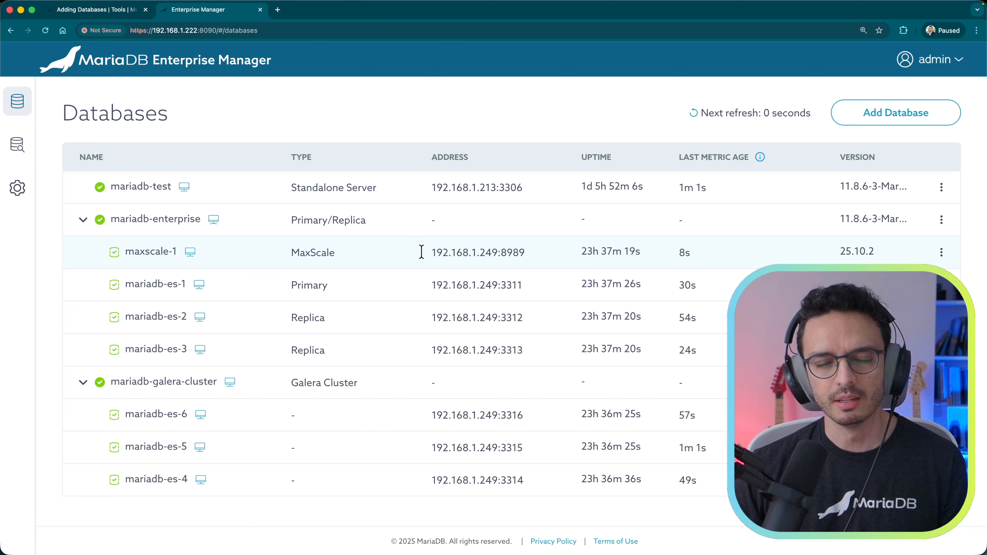
# Step: Go to Workspace from the expanded left navigation rail
pyautogui.moveTo(21, 165)
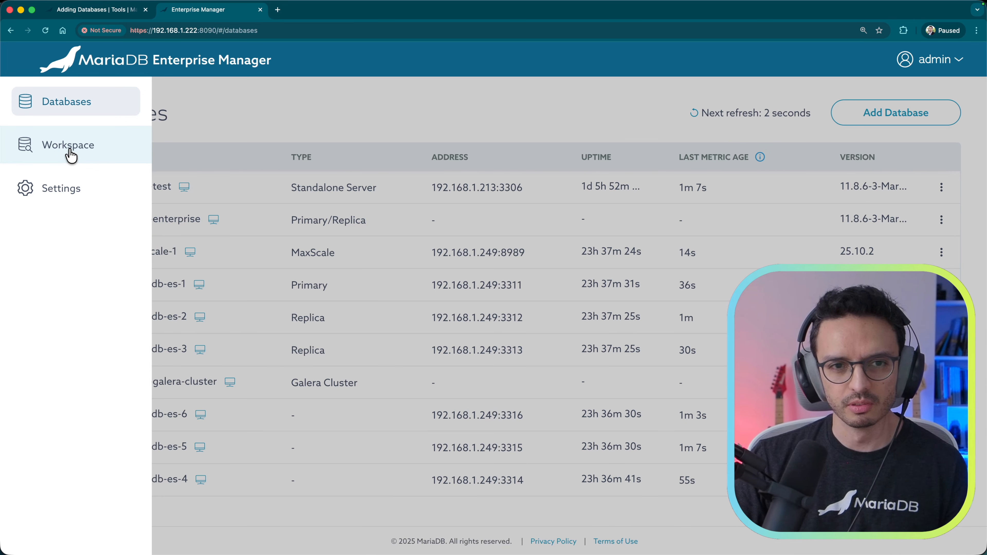
pyautogui.click(48, 156)
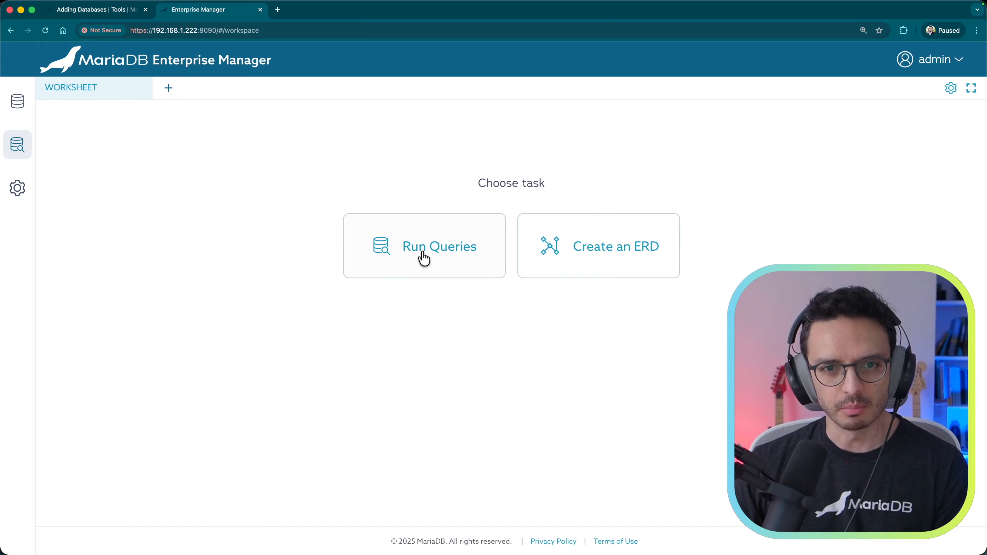
# Step: Start Run Queries and choose mariadb-test as the server to connect to
pyautogui.click(431, 257)
pyautogui.click(490, 261)
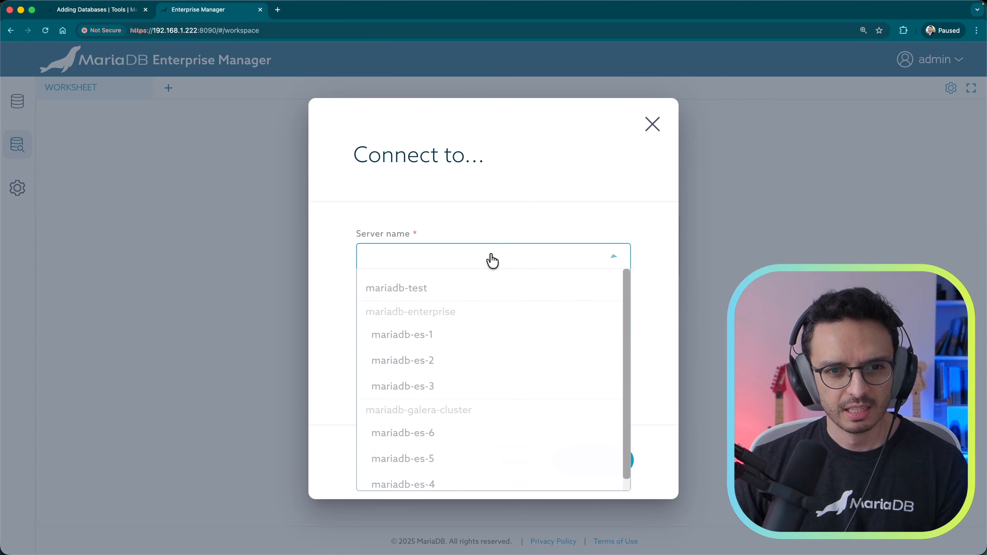
pyautogui.scroll(-1, 493, 447)
pyautogui.scroll(1, 493, 447)
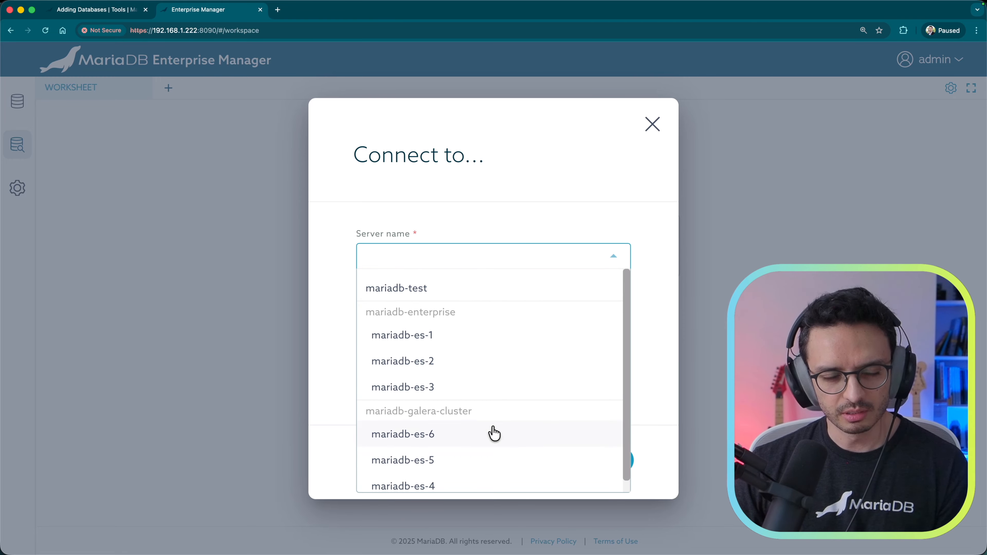
pyautogui.click(394, 297)
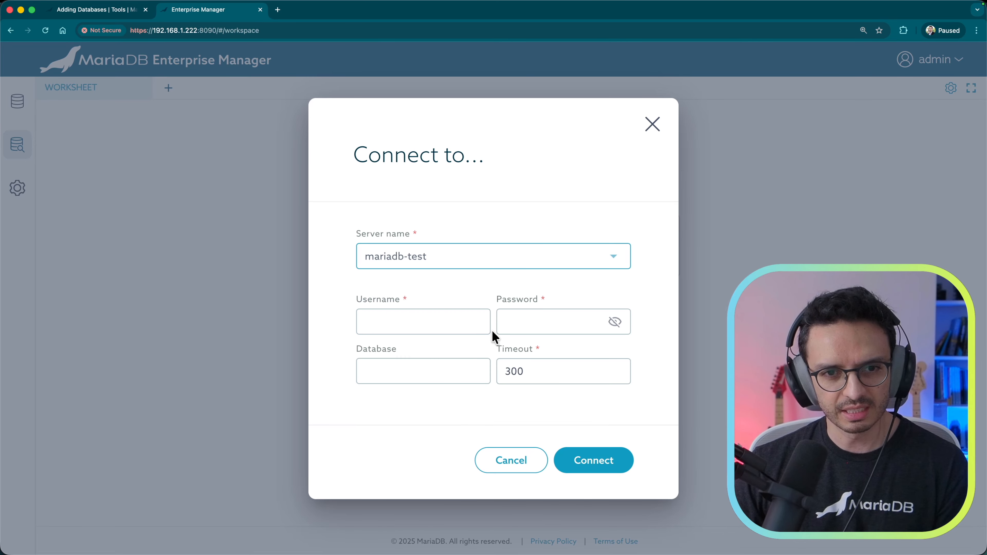
# Step: Enter the database username and password and connect to mariadb-test
pyautogui.click(407, 326)
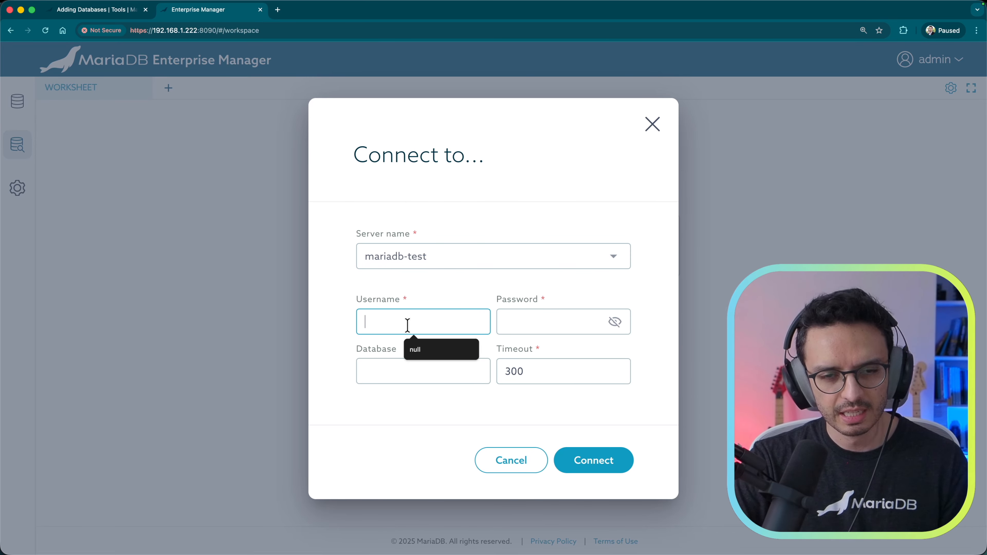
pyautogui.write('app_user')
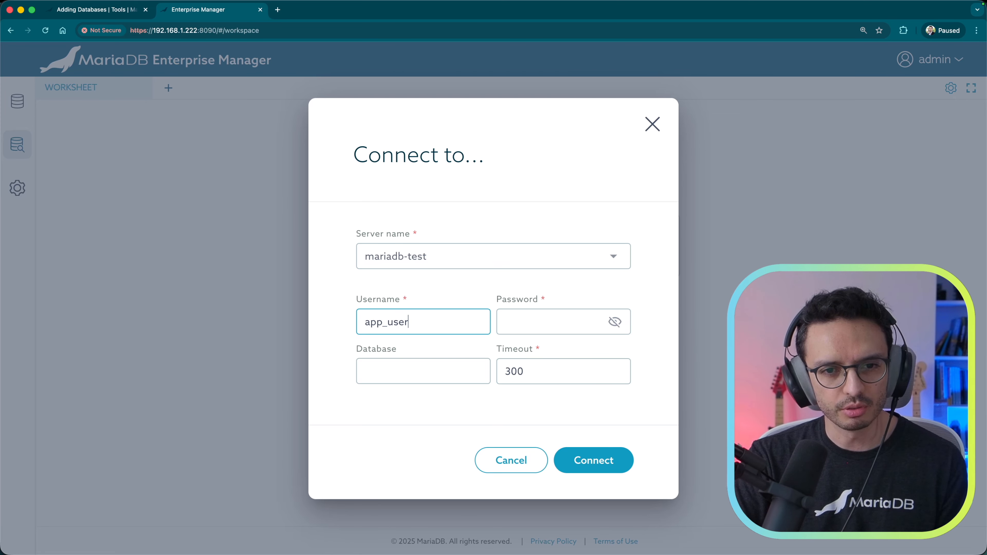
pyautogui.press('Tab')
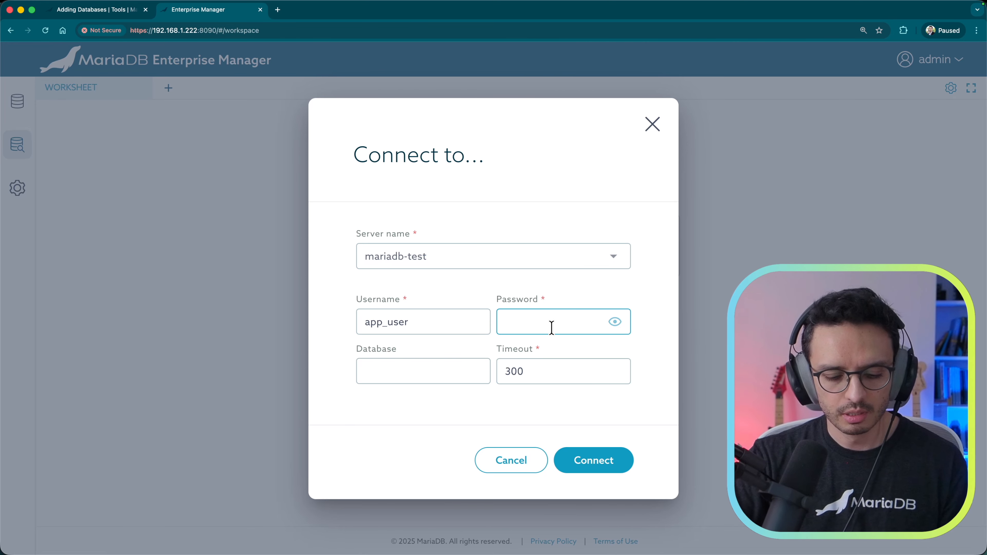
pyautogui.write('UserPass123!')
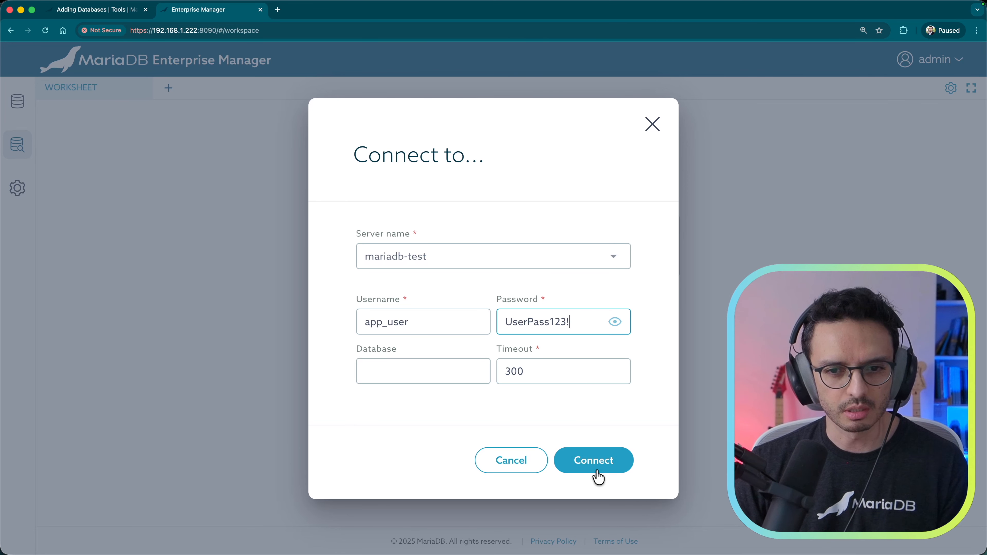
pyautogui.click(597, 475)
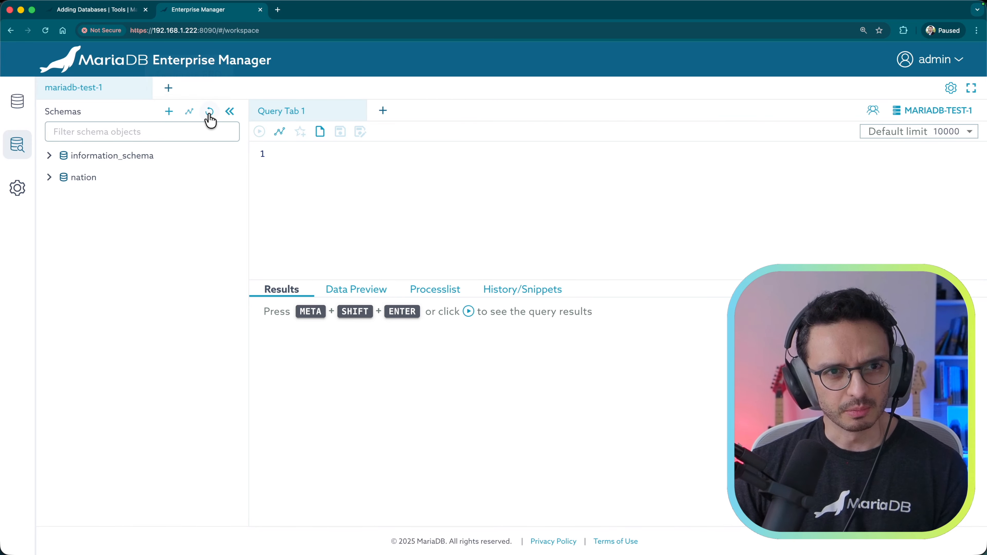
# Step: Toggle the schemas sidebar, then open and close two extra query tabs
pyautogui.click(229, 114)
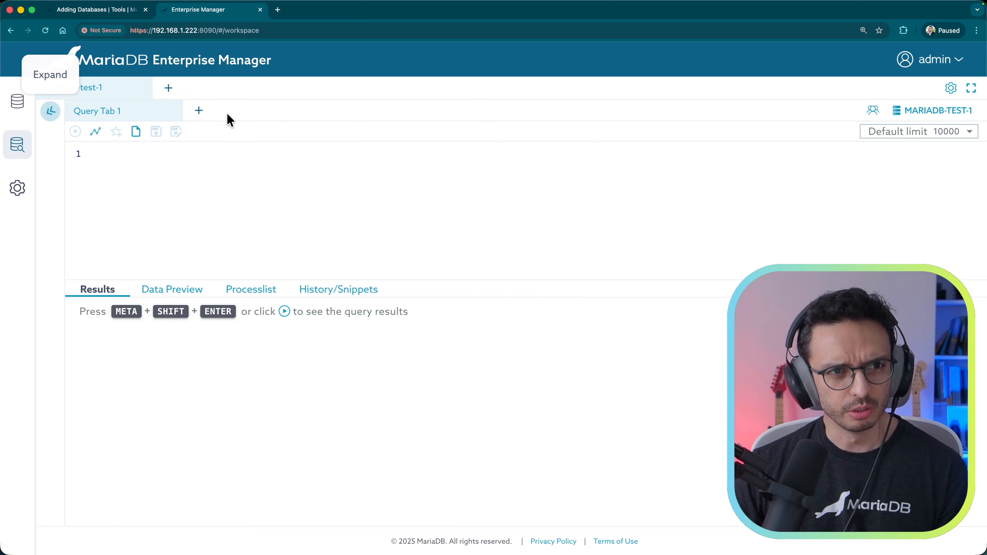
pyautogui.click(51, 112)
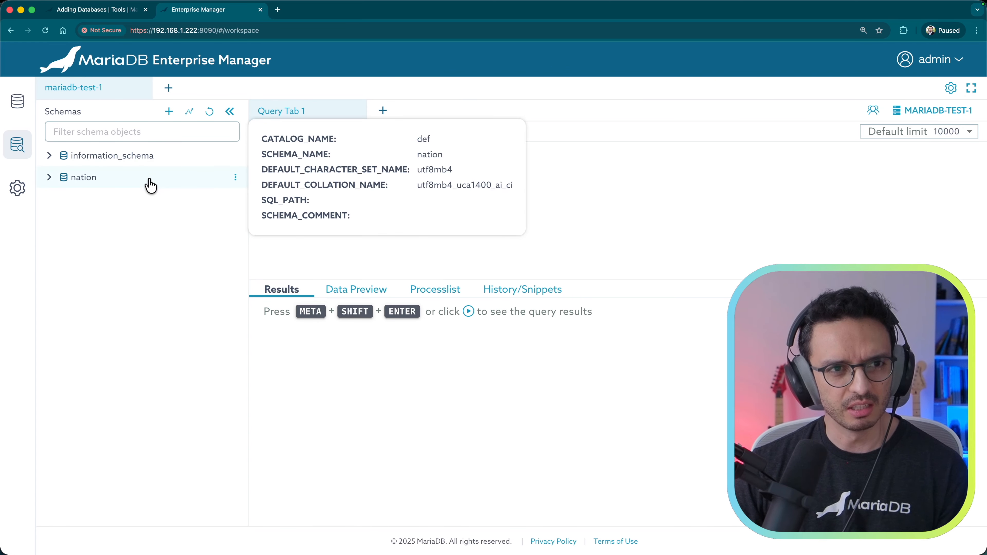
pyautogui.click(383, 110)
pyautogui.click(501, 111)
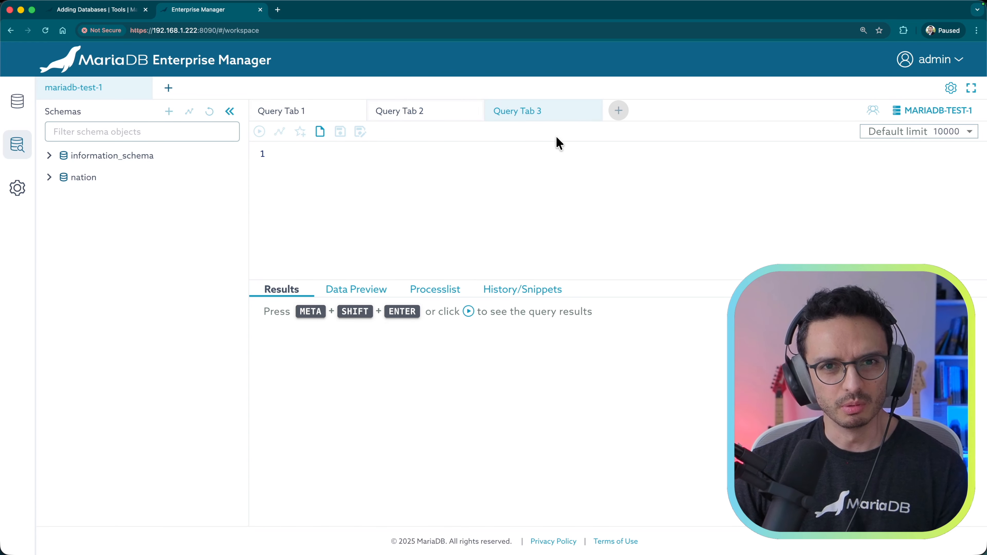
pyautogui.click(592, 111)
pyautogui.click(474, 111)
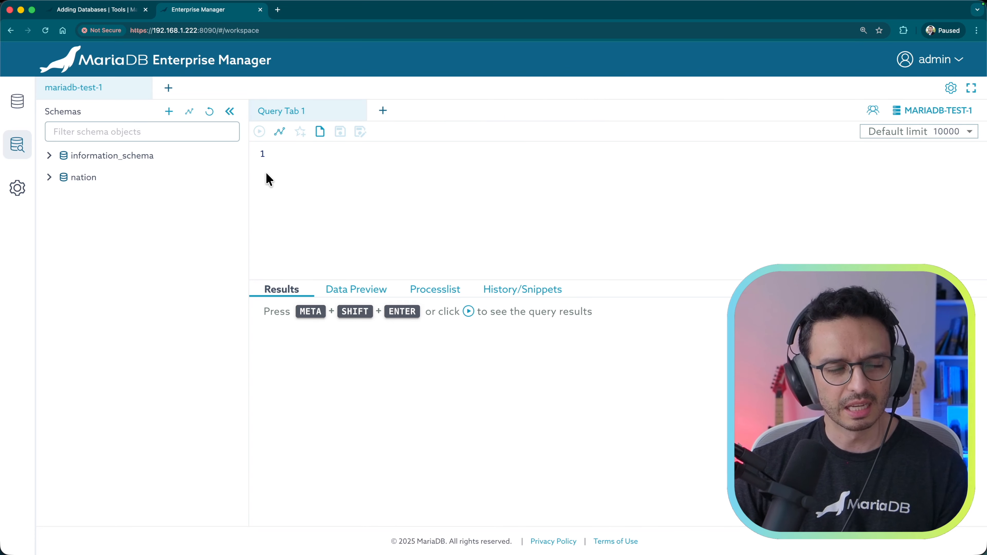
# Step: Make nation the active database and briefly view its insights
pyautogui.rightClick(80, 177)
pyautogui.click(159, 210)
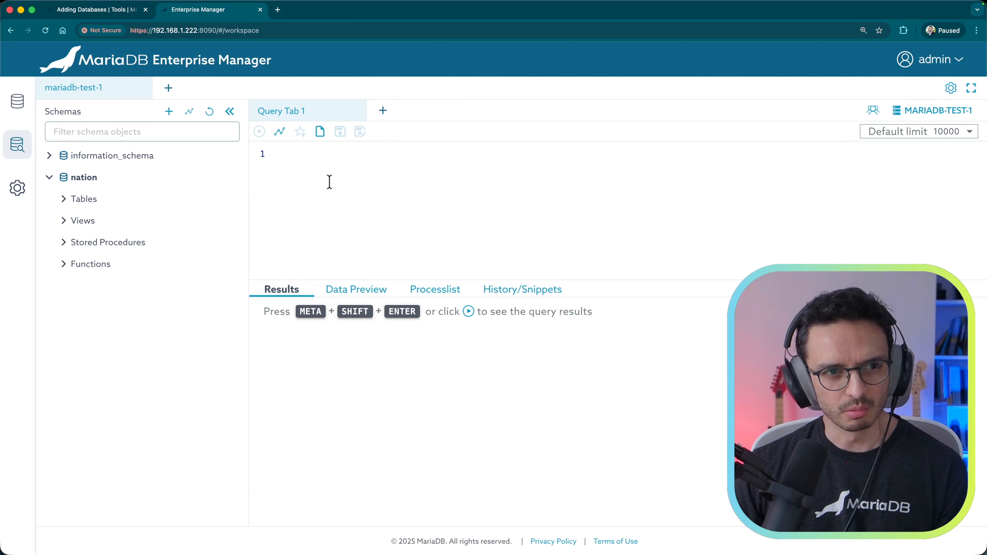
pyautogui.rightClick(82, 178)
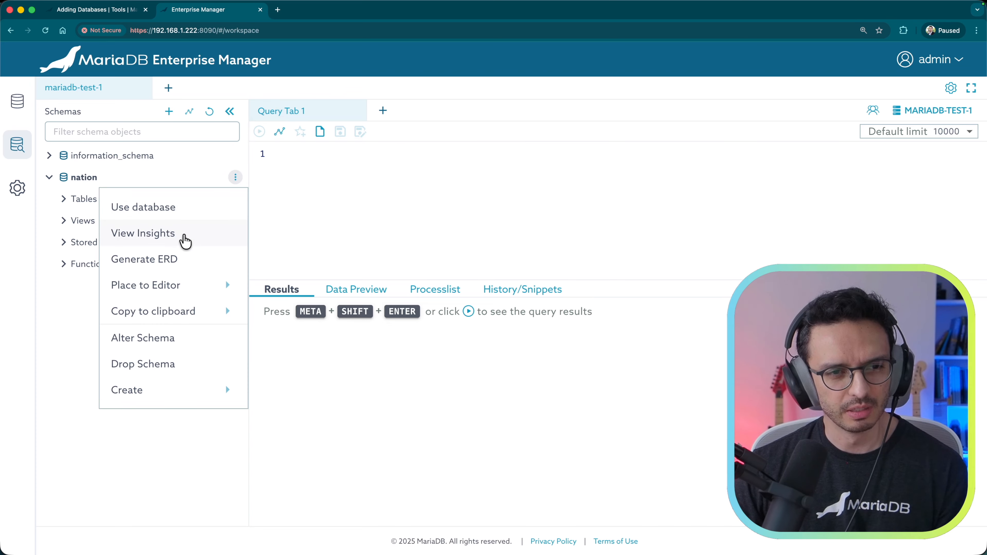
pyautogui.click(184, 239)
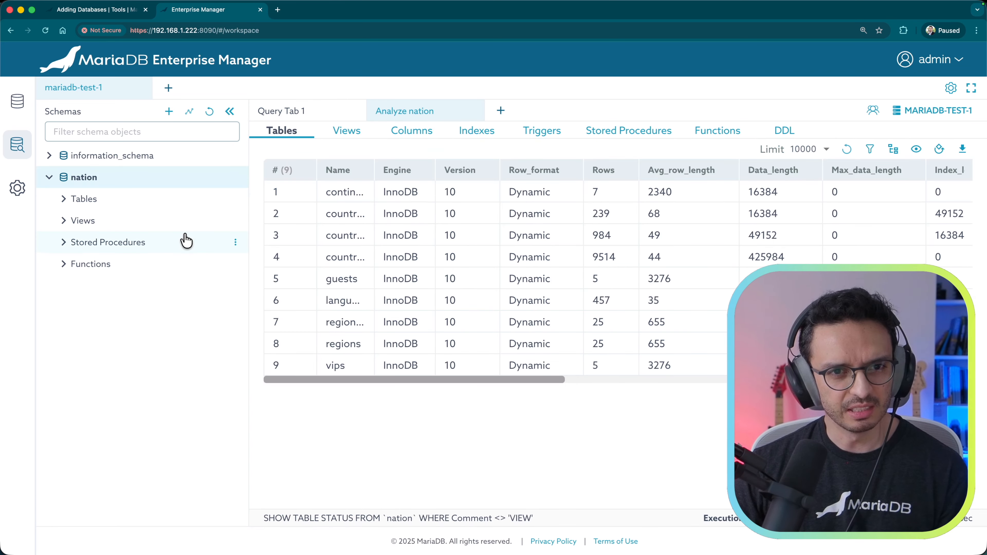
pyautogui.click(474, 111)
# Step: Expand nation's Tables down to the countries table's columns
pyautogui.click(69, 200)
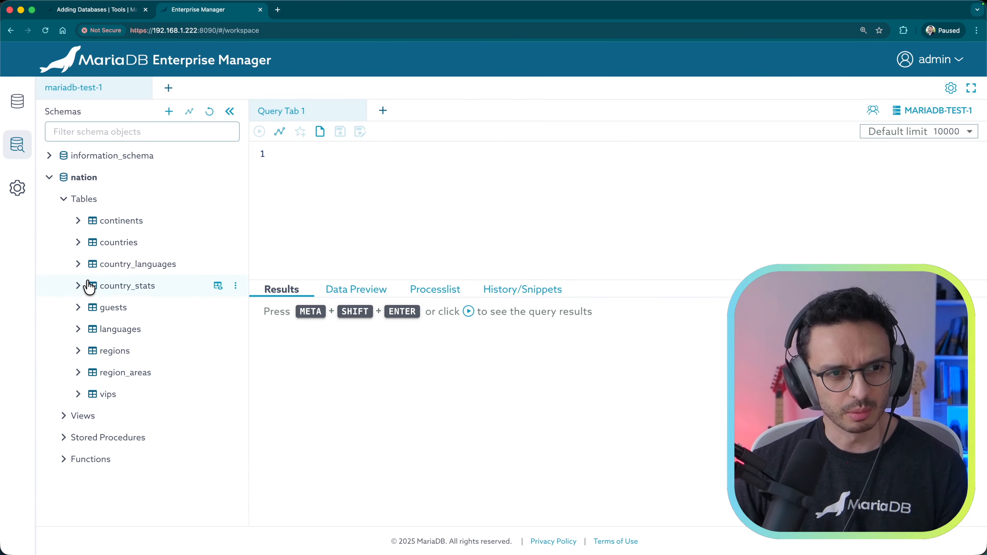
pyautogui.moveTo(79, 271)
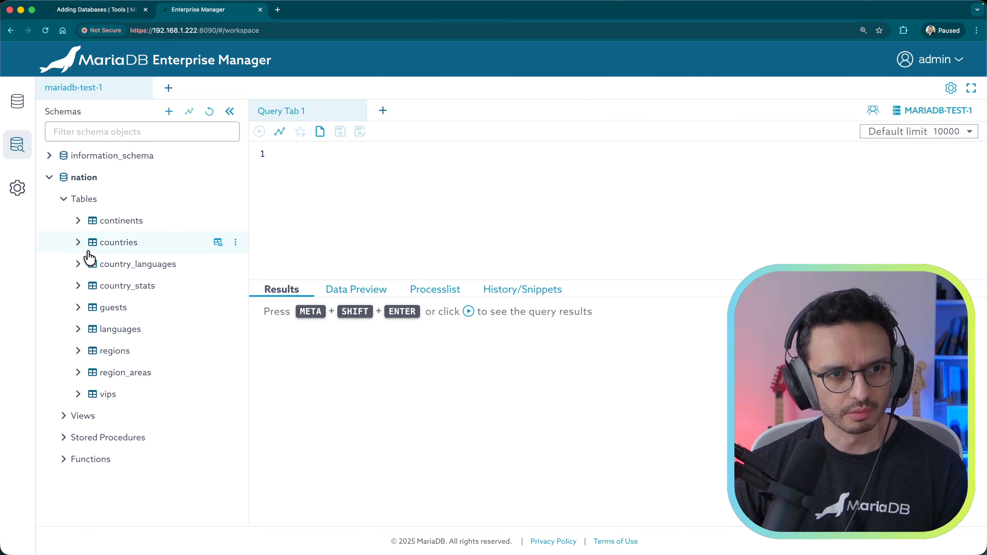
pyautogui.click(78, 242)
pyautogui.click(92, 264)
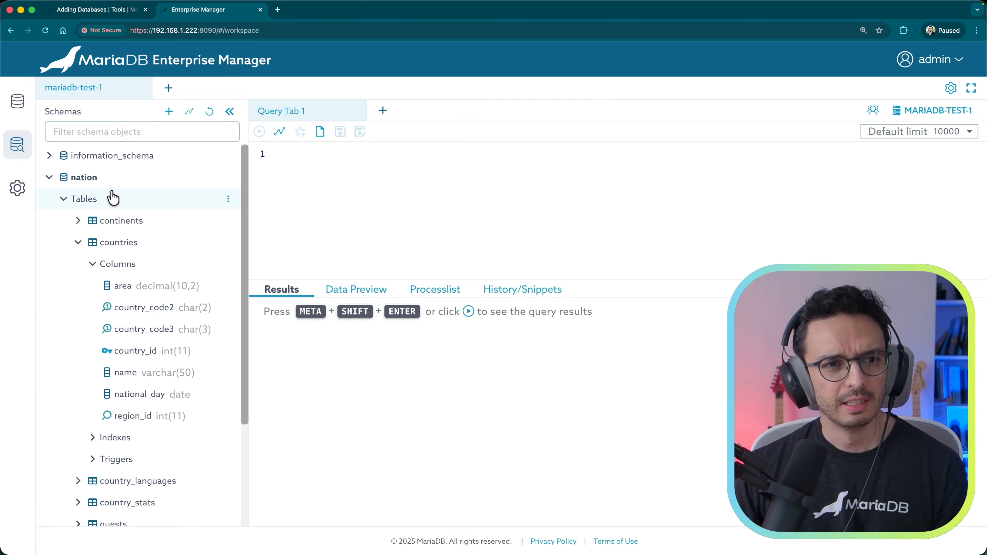
pyautogui.rightClick(93, 177)
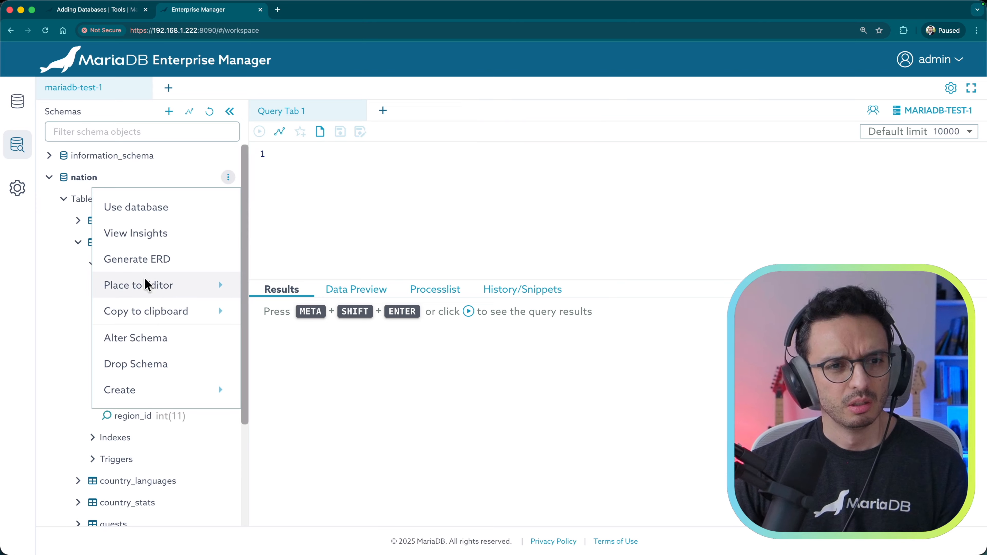
pyautogui.moveTo(148, 296)
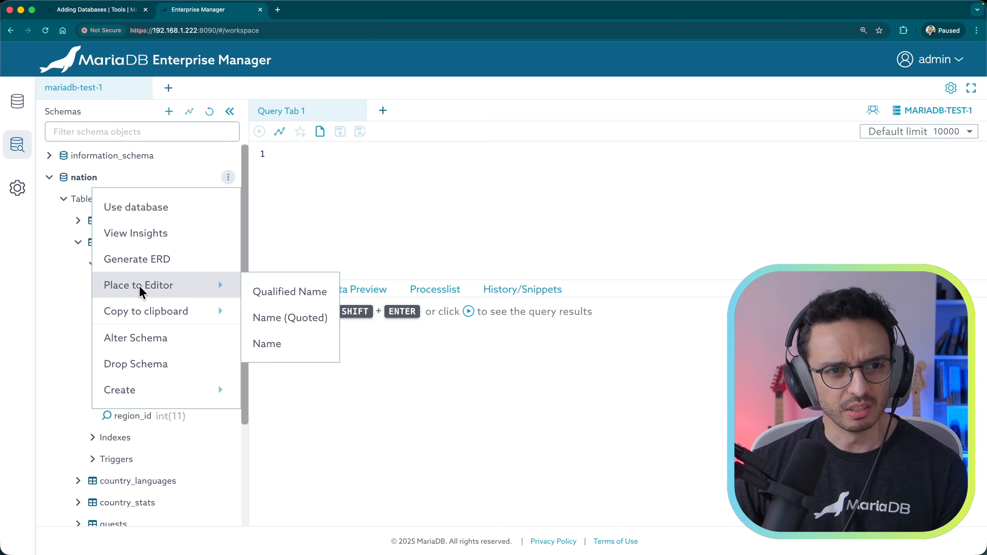
pyautogui.moveTo(164, 317)
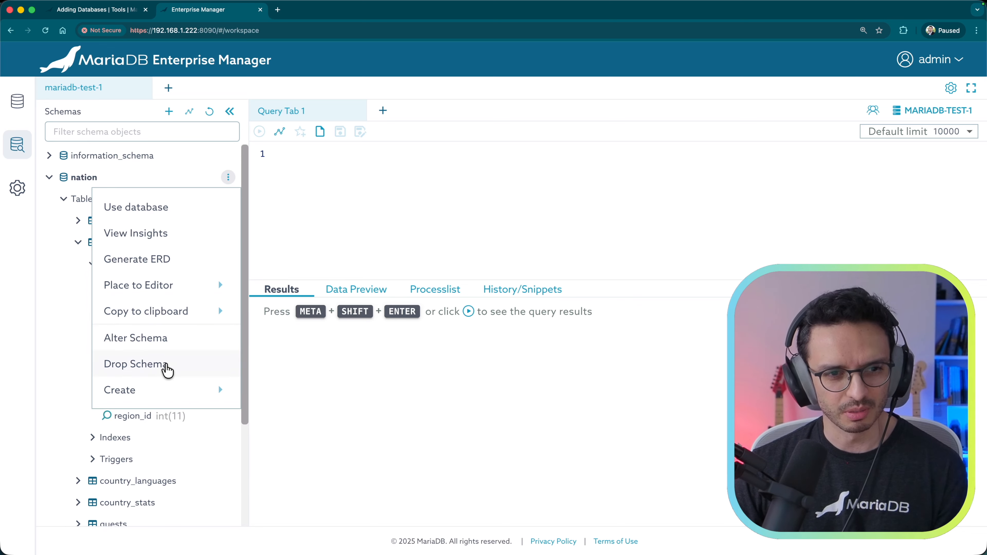
pyautogui.moveTo(172, 399)
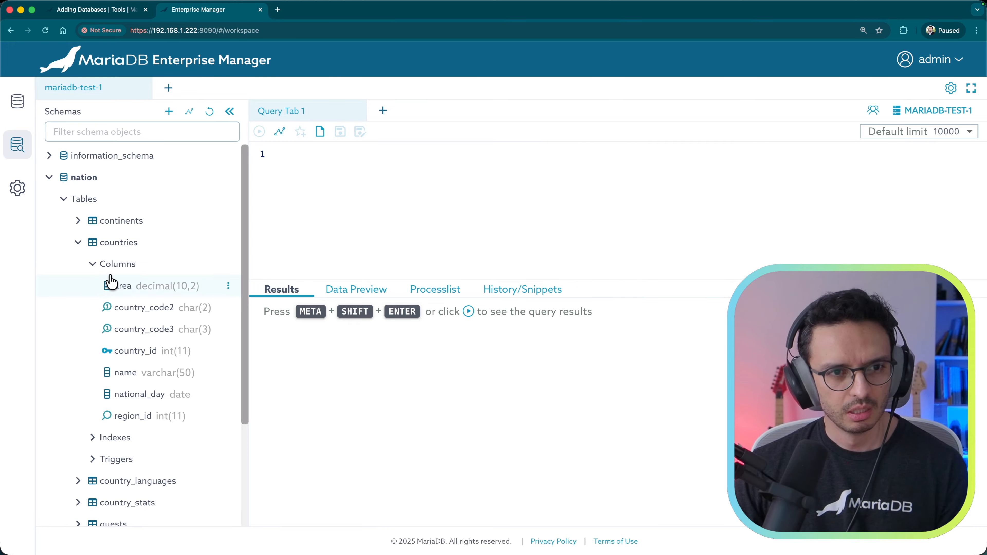
pyautogui.moveTo(121, 244)
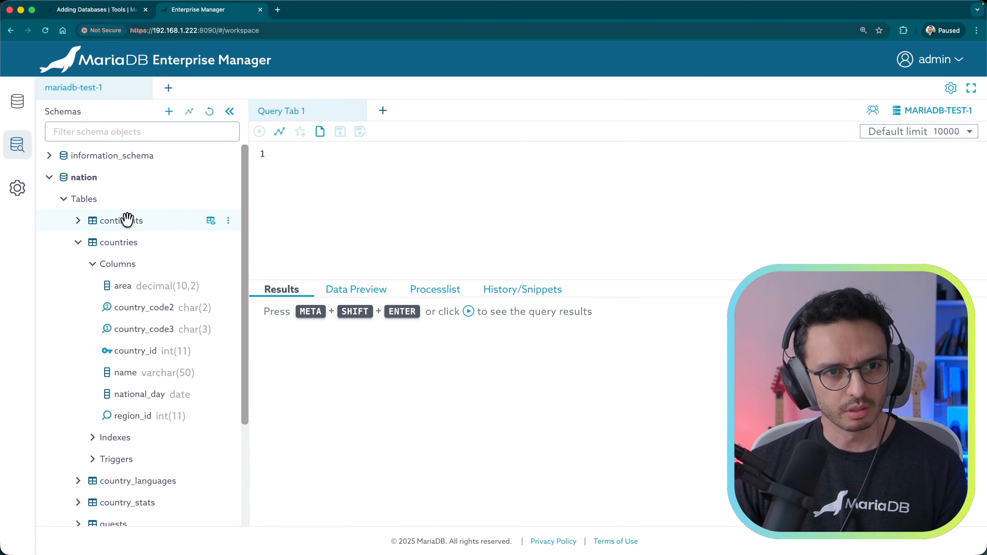
pyautogui.click(212, 226)
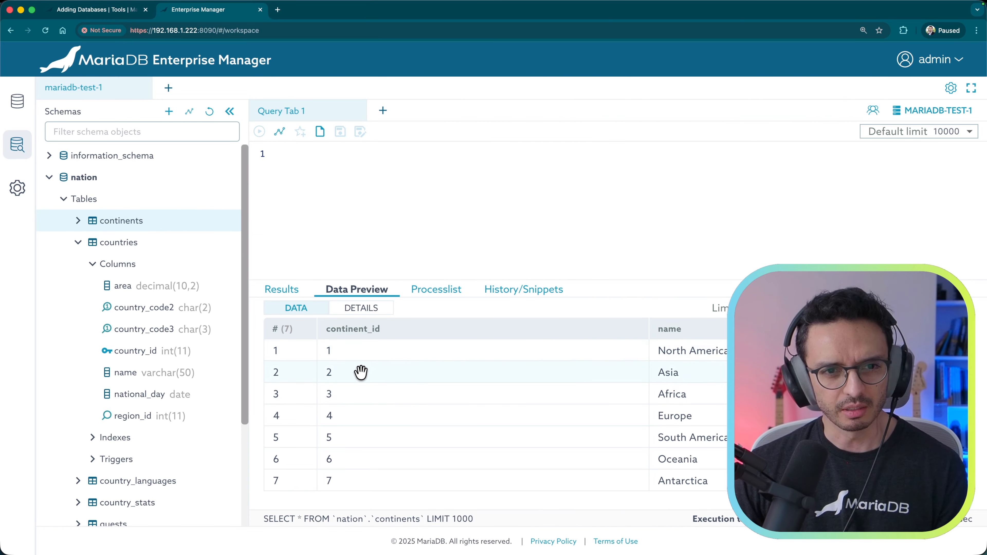
pyautogui.click(282, 290)
pyautogui.click(361, 167)
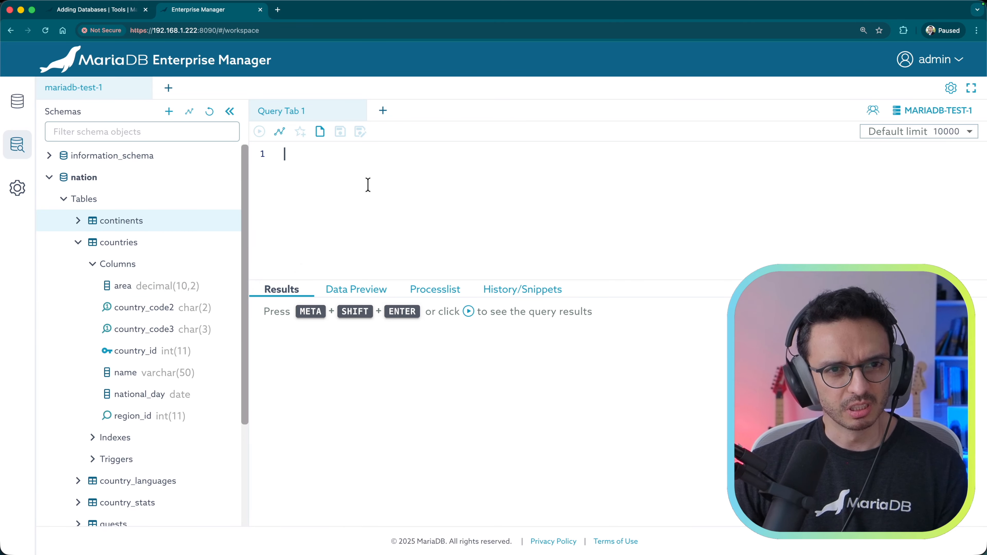
# Step: Write SELECT * FROM countries in the editor using autocomplete
pyautogui.write('select *')
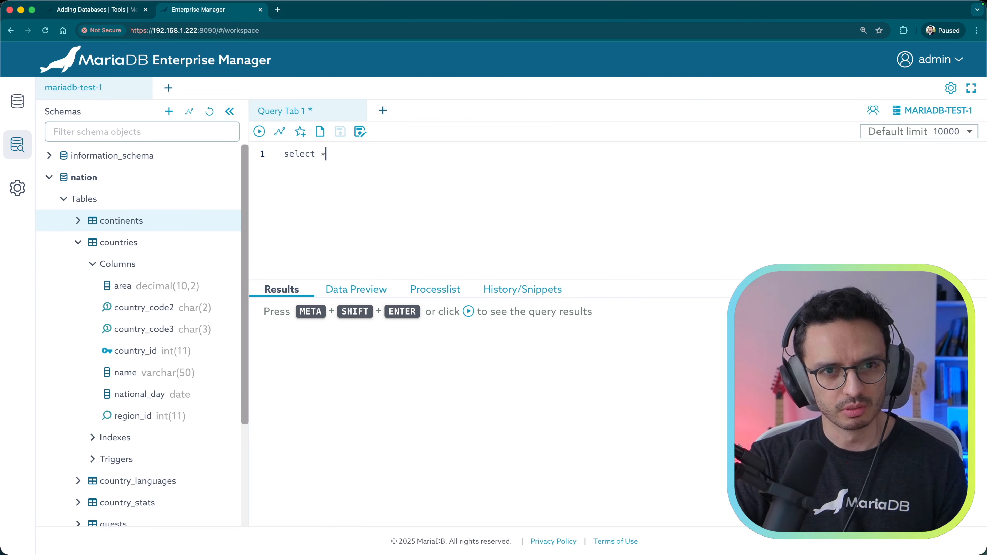
pyautogui.write('sel')
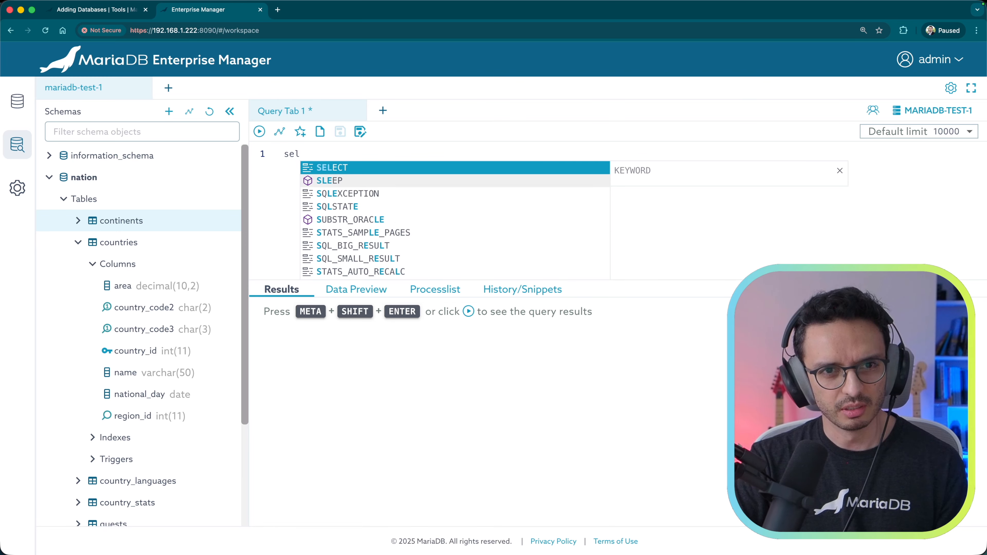
pyautogui.press('Return')
pyautogui.write('*')
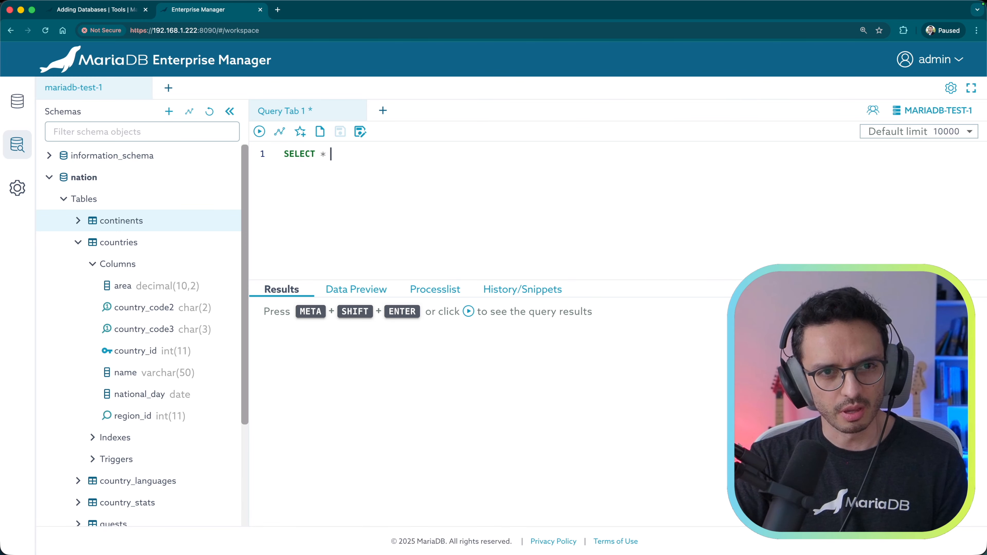
pyautogui.write(' fr')
pyautogui.press('Return')
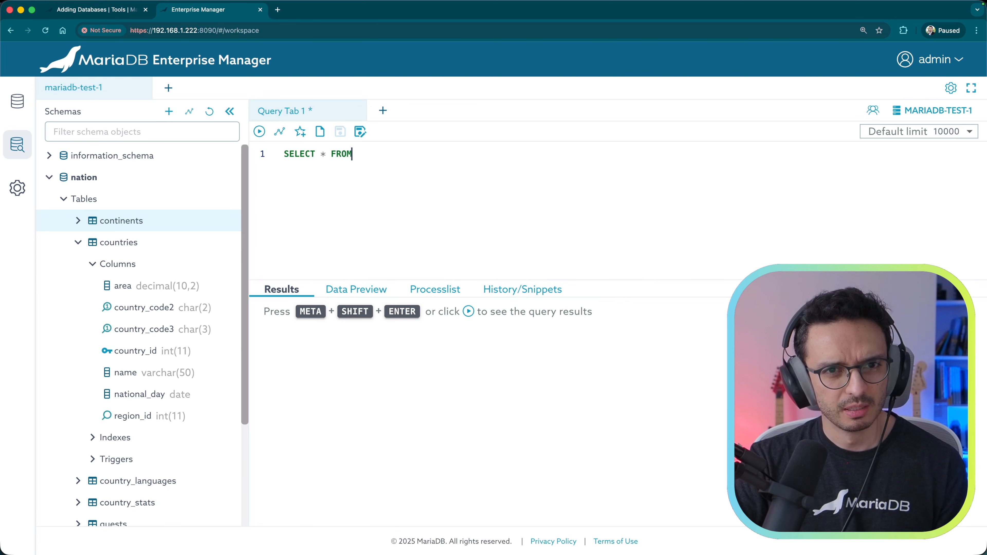
pyautogui.write('coun')
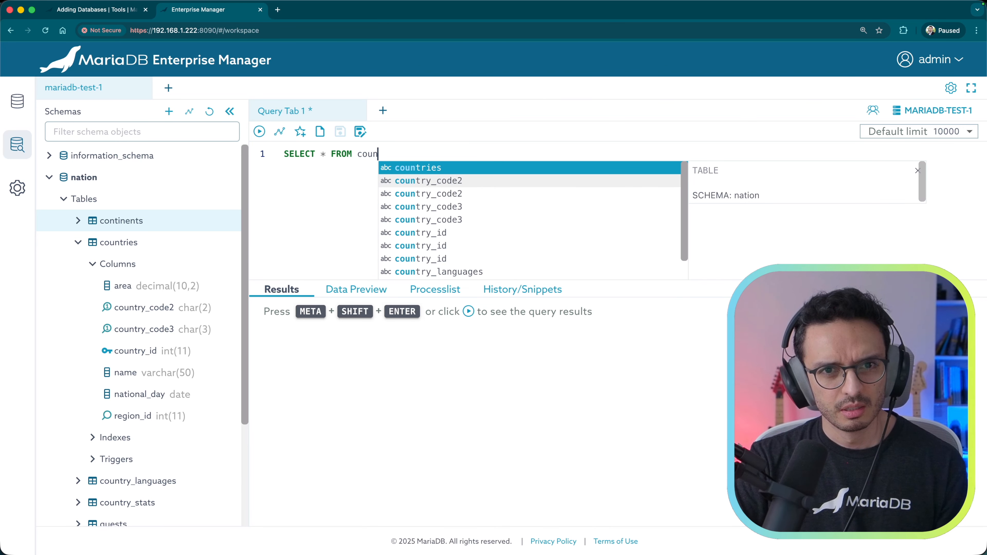
pyautogui.press('Return')
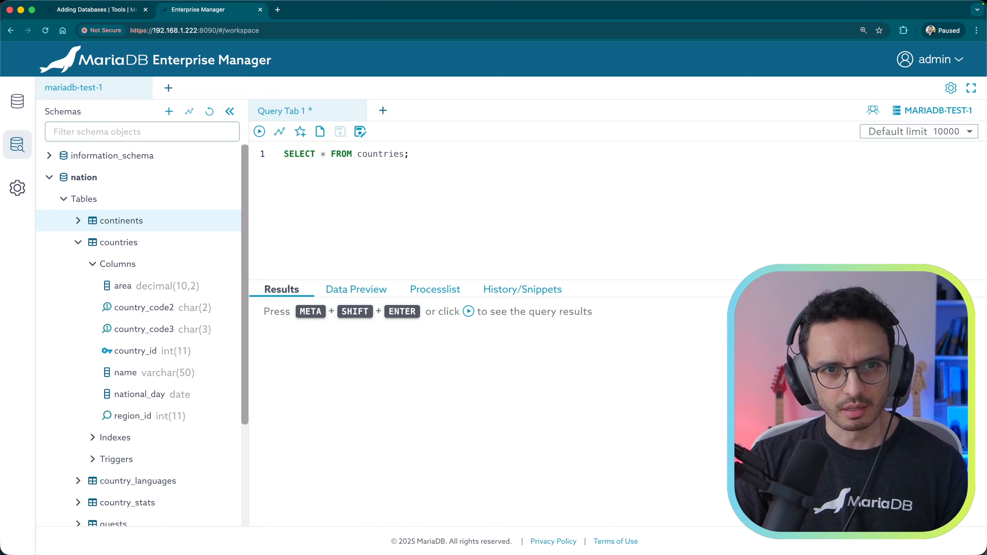
# Step: Run the query, ticking Don't ask me again in the confirmation
pyautogui.click(260, 132)
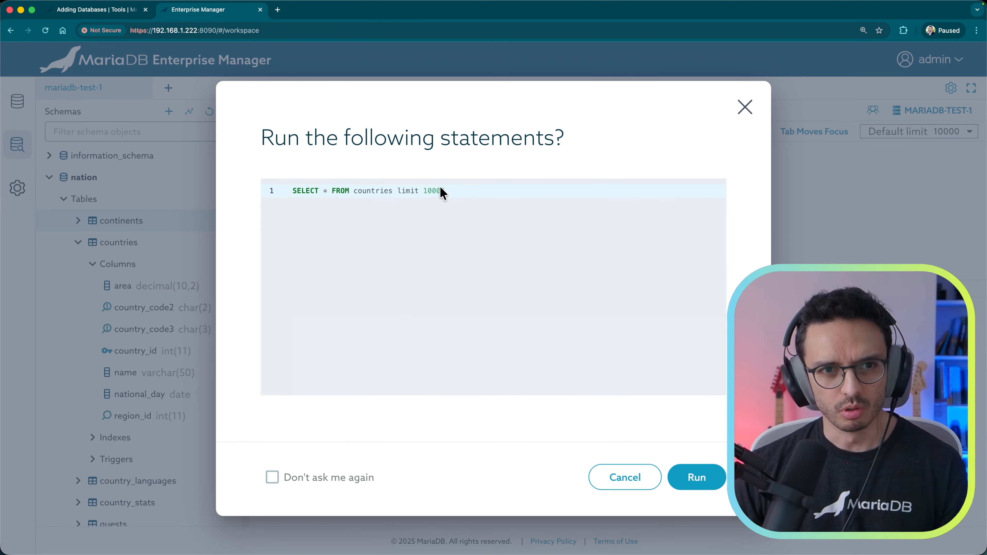
pyautogui.click(320, 479)
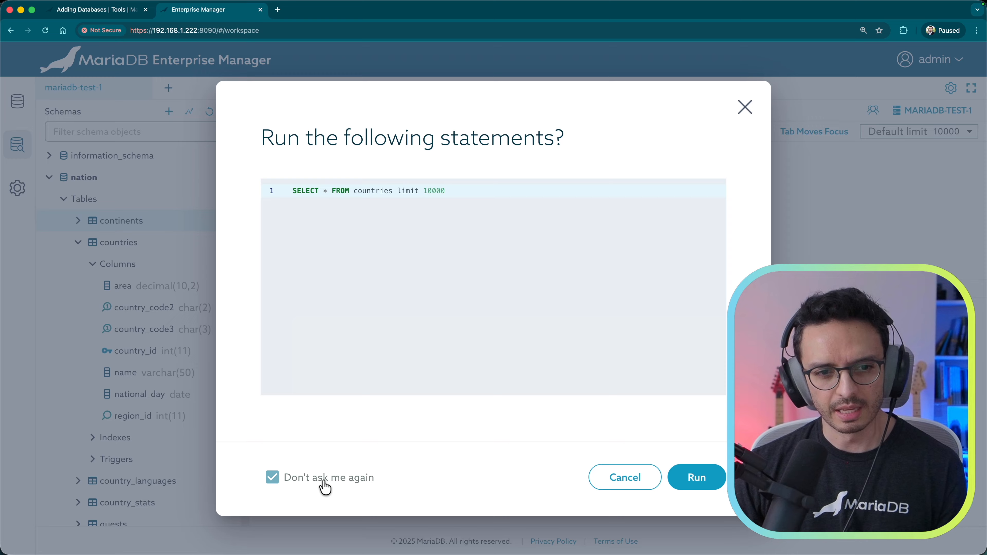
pyautogui.click(697, 490)
pyautogui.click(512, 222)
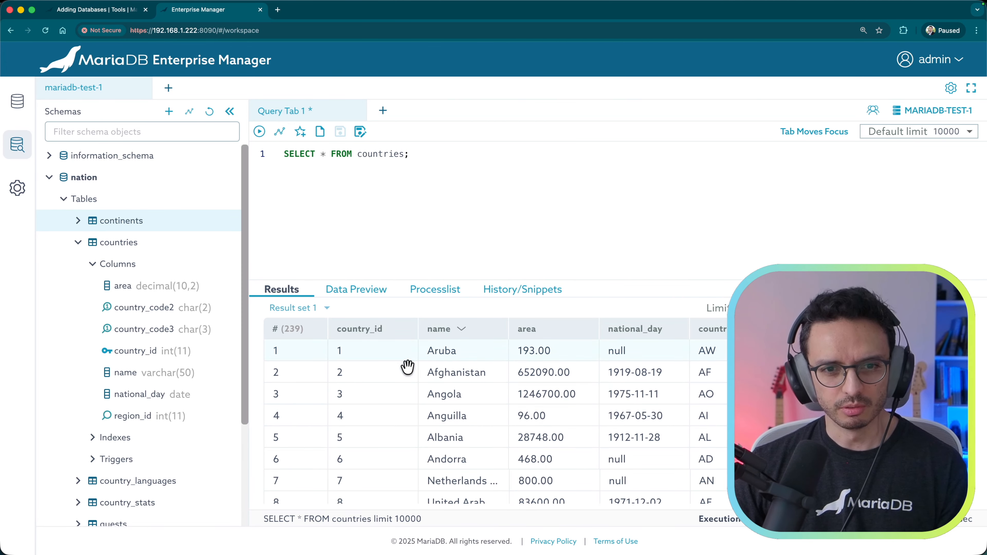
# Step: Sort results by country_id descending, restore ascending order, and reload the results
pyautogui.click(396, 332)
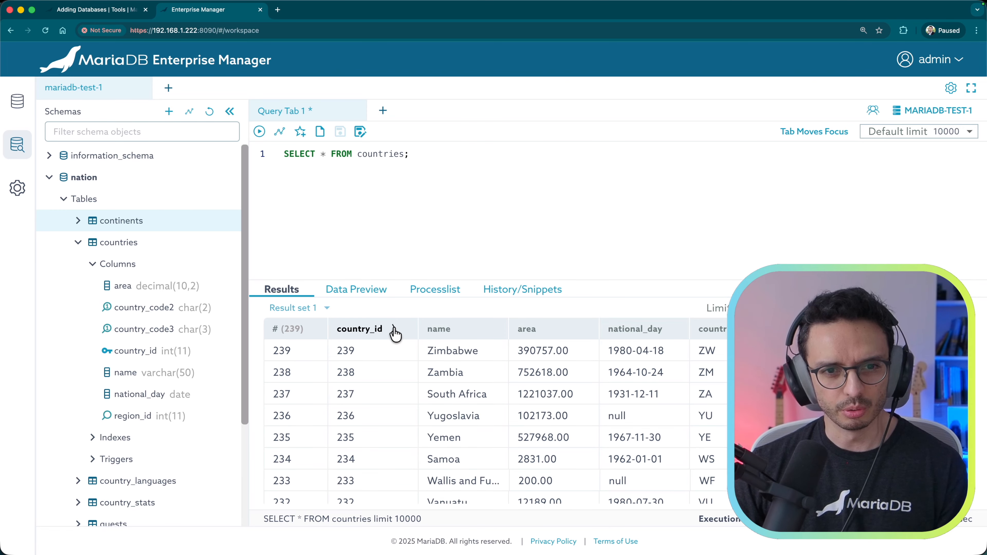
pyautogui.click(398, 331)
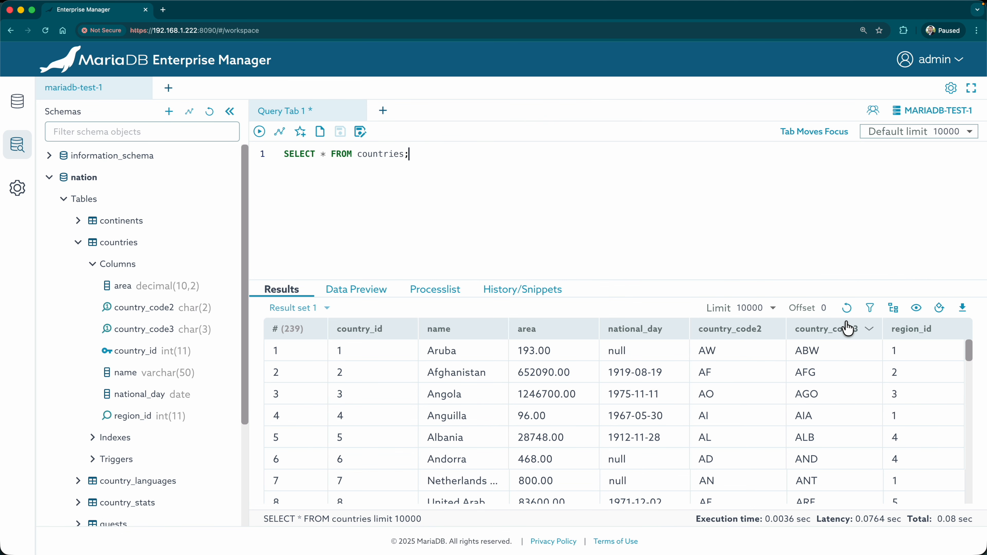
pyautogui.click(848, 311)
# Step: Try the results filter, group by region_id, then remove the grouping
pyautogui.click(871, 309)
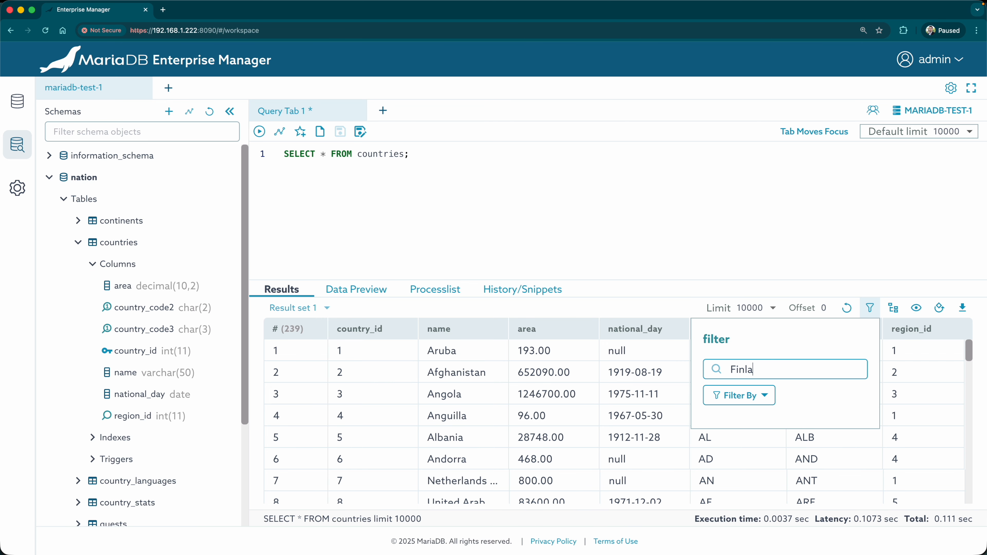
pyautogui.write('Co')
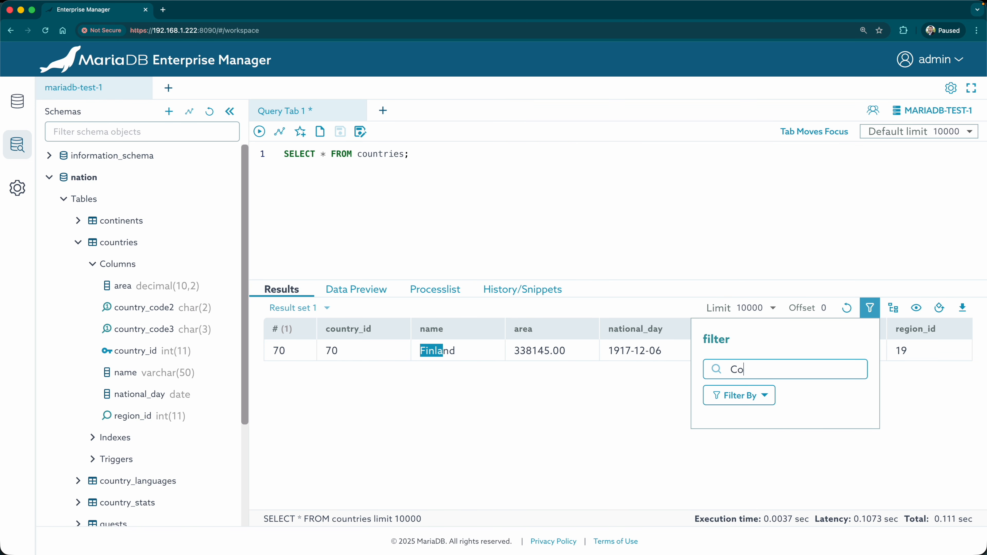
pyautogui.write('l')
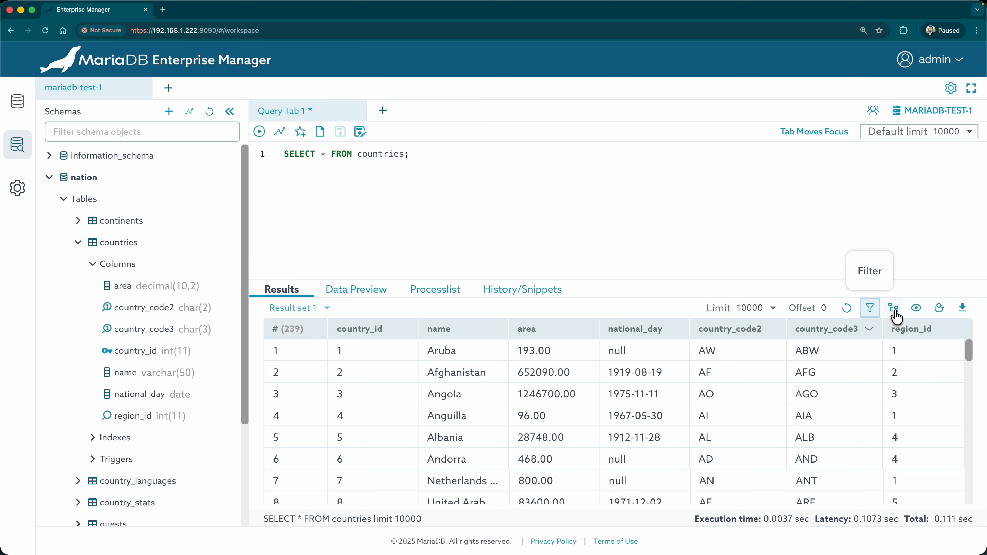
pyautogui.click(893, 309)
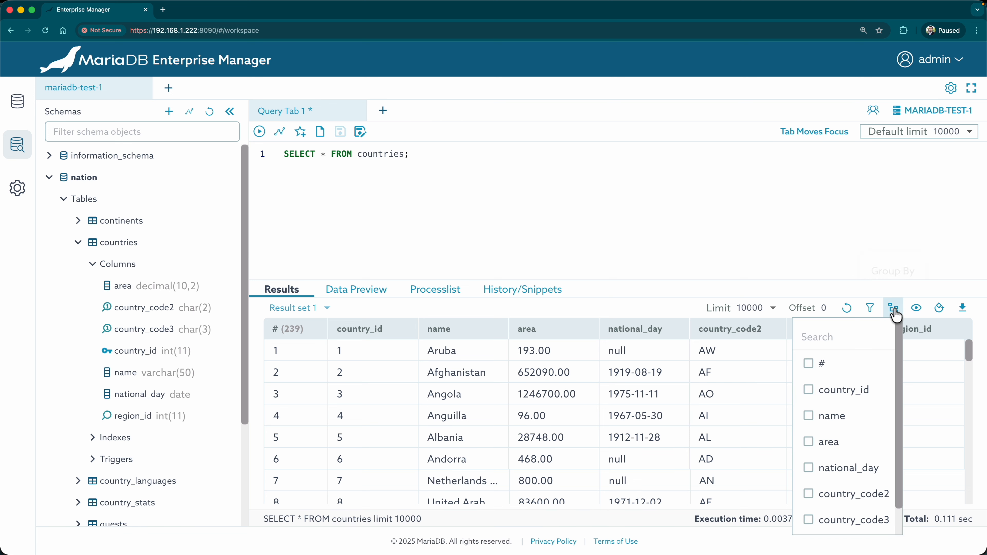
pyautogui.scroll(-1, 841, 443)
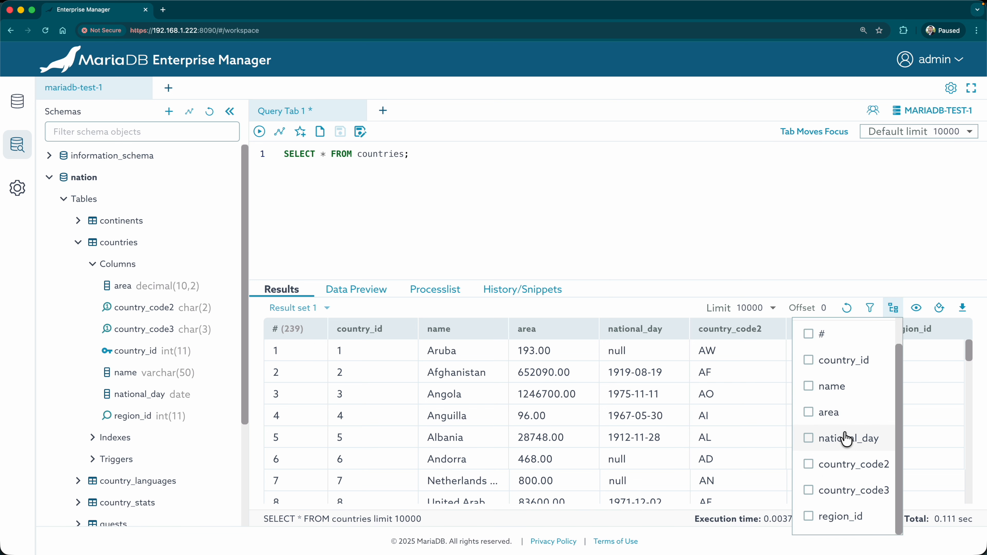
pyautogui.click(809, 516)
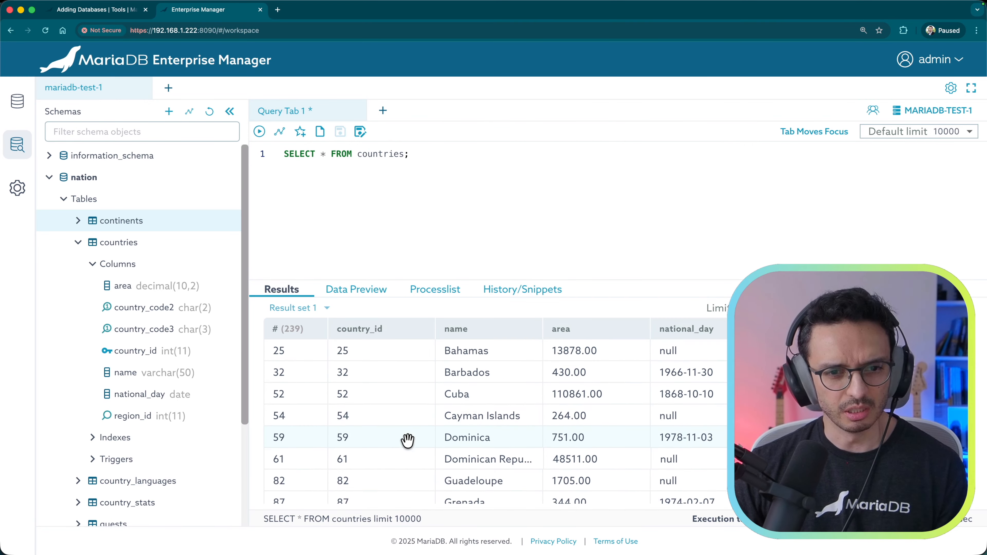
pyautogui.scroll(-10, 407, 440)
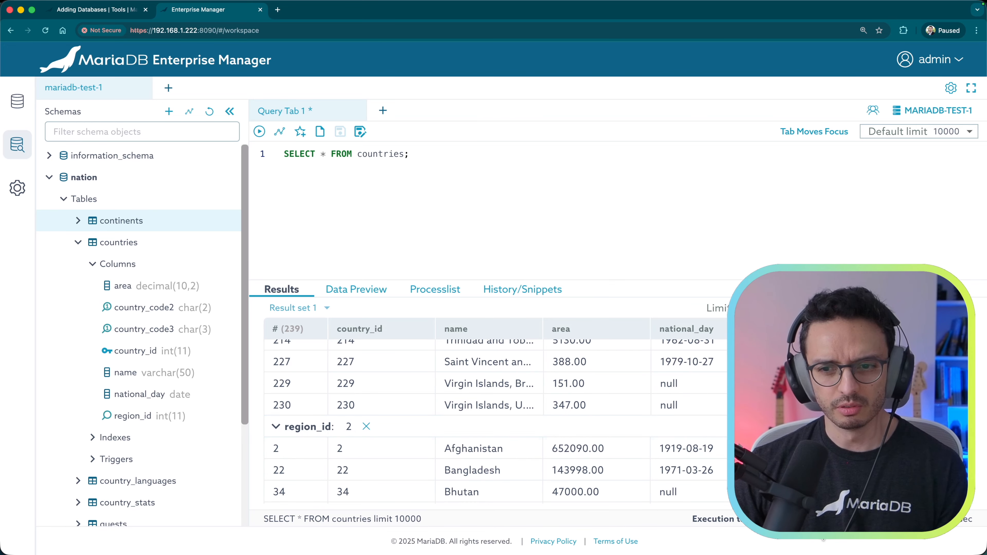
pyautogui.click(366, 426)
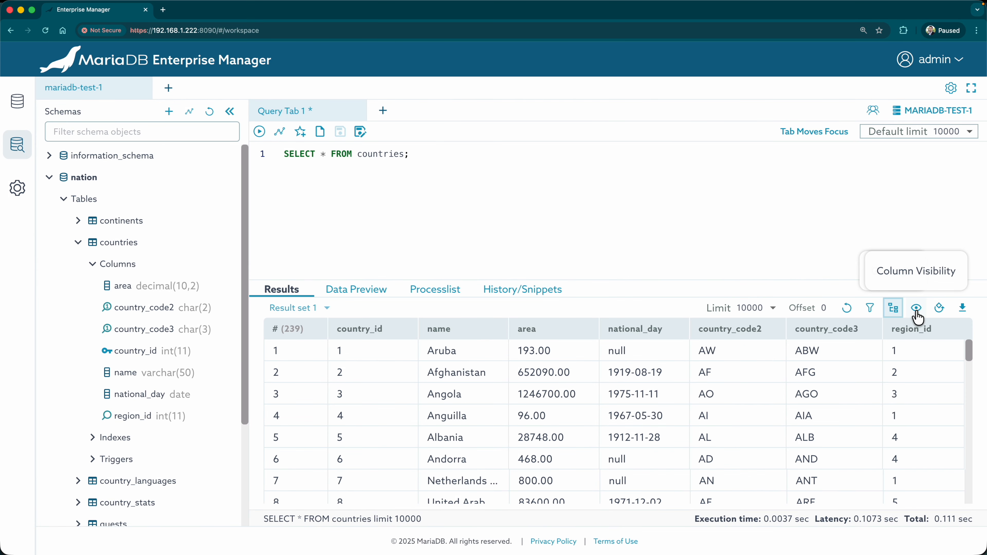
# Step: Hide the region_id, country_code3 and country_code2 columns
pyautogui.click(916, 308)
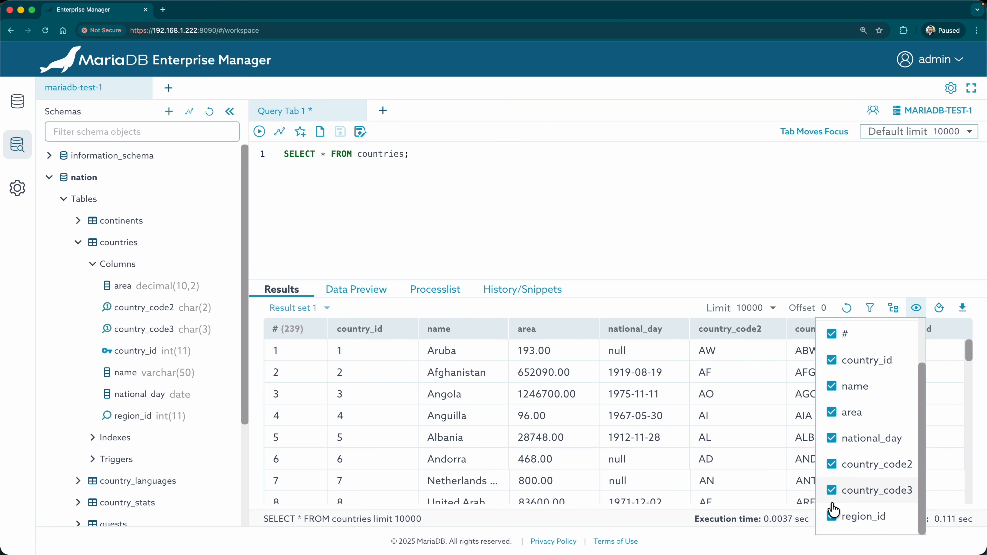
pyautogui.click(832, 516)
pyautogui.click(832, 490)
pyautogui.click(832, 464)
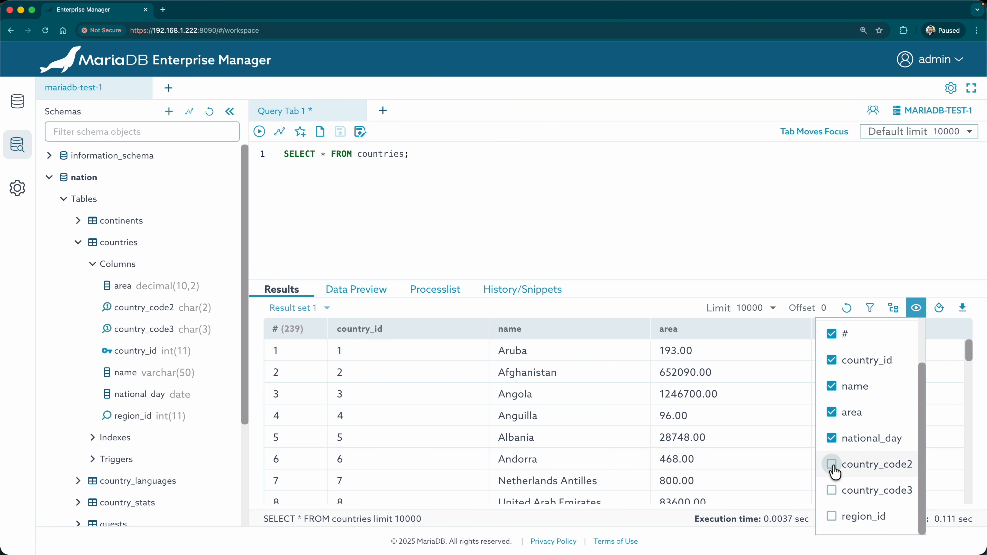
# Step: Switch the results to the vertical column/value table layout
pyautogui.click(938, 310)
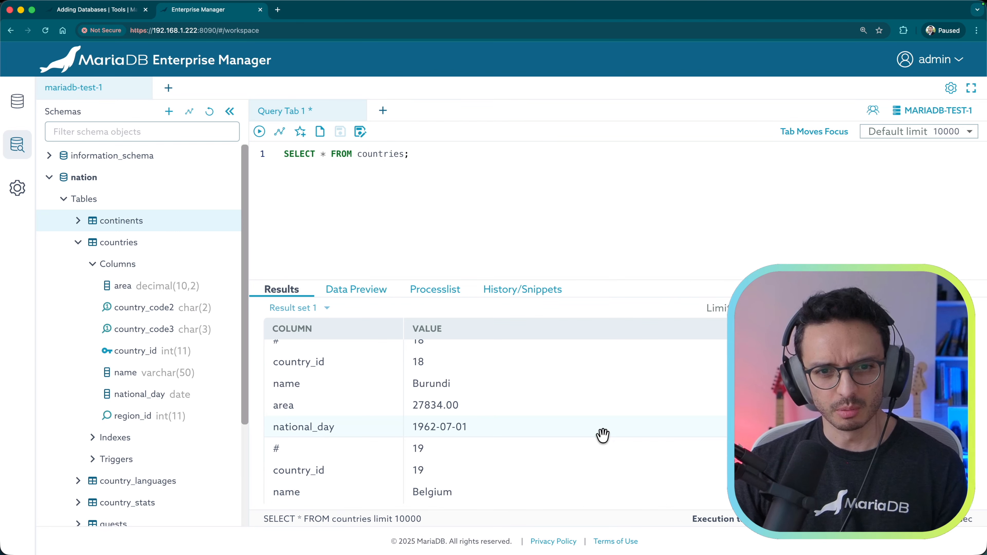
pyautogui.scroll(-5, 621, 444)
pyautogui.scroll(-6, 621, 445)
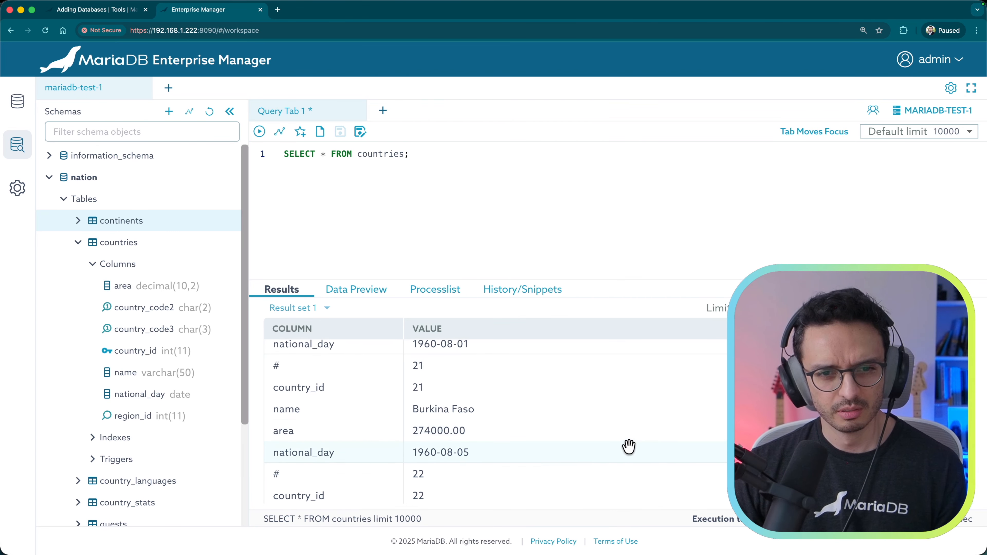
pyautogui.click(938, 309)
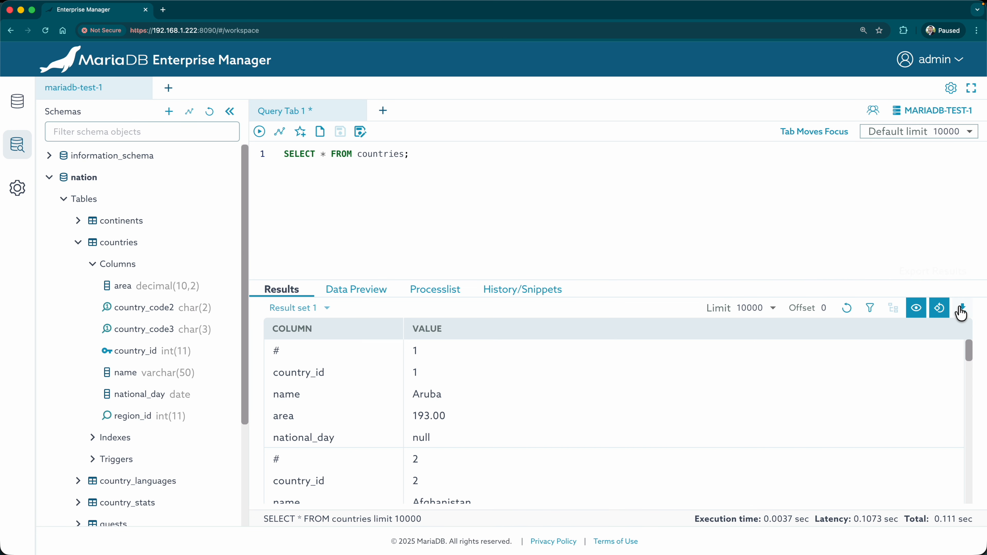
# Step: Look over the csv export settings and cancel without exporting
pyautogui.click(961, 311)
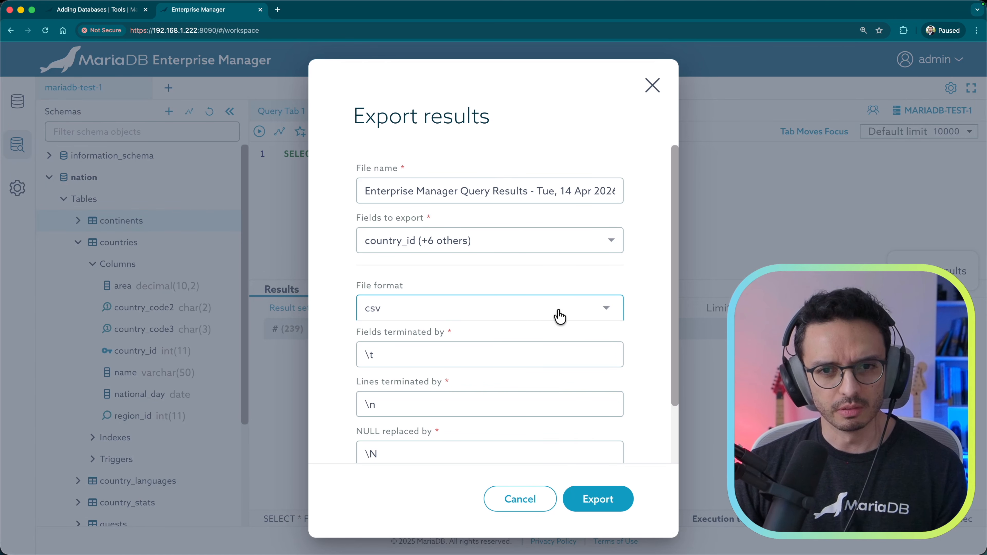
pyautogui.click(560, 317)
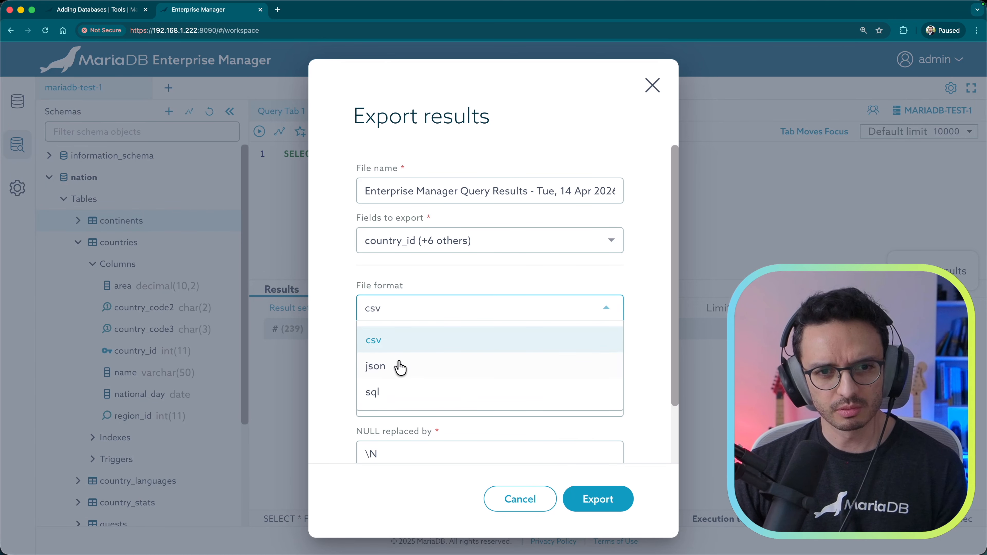
pyautogui.click(648, 330)
pyautogui.scroll(-3, 648, 329)
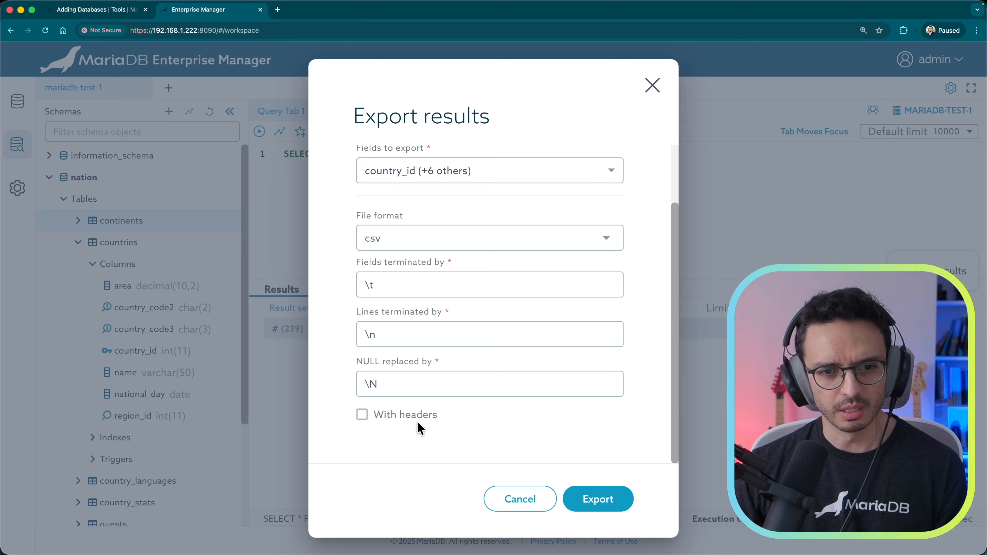
pyautogui.click(416, 420)
pyautogui.click(415, 420)
pyautogui.click(519, 500)
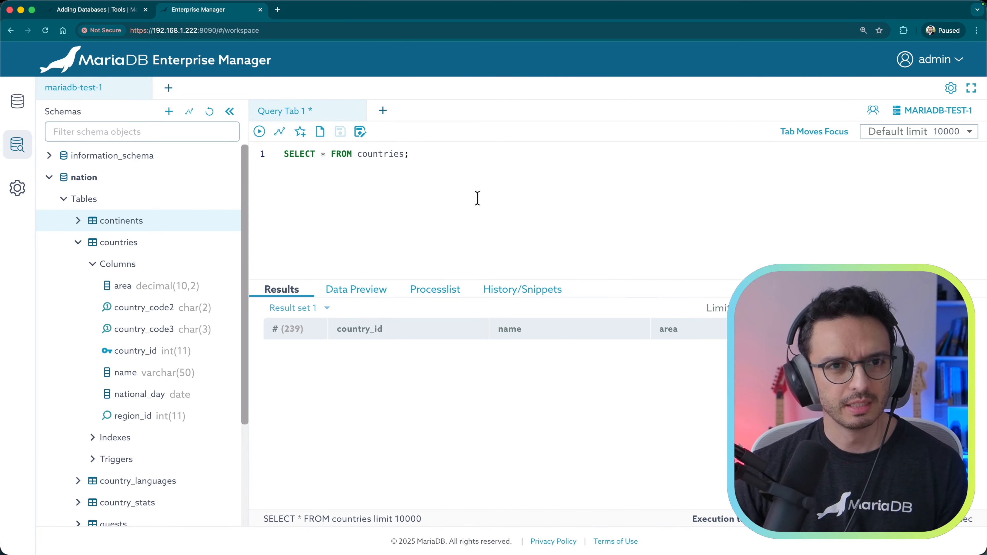
# Step: Open two extra query tabs and close them again
pyautogui.click(383, 110)
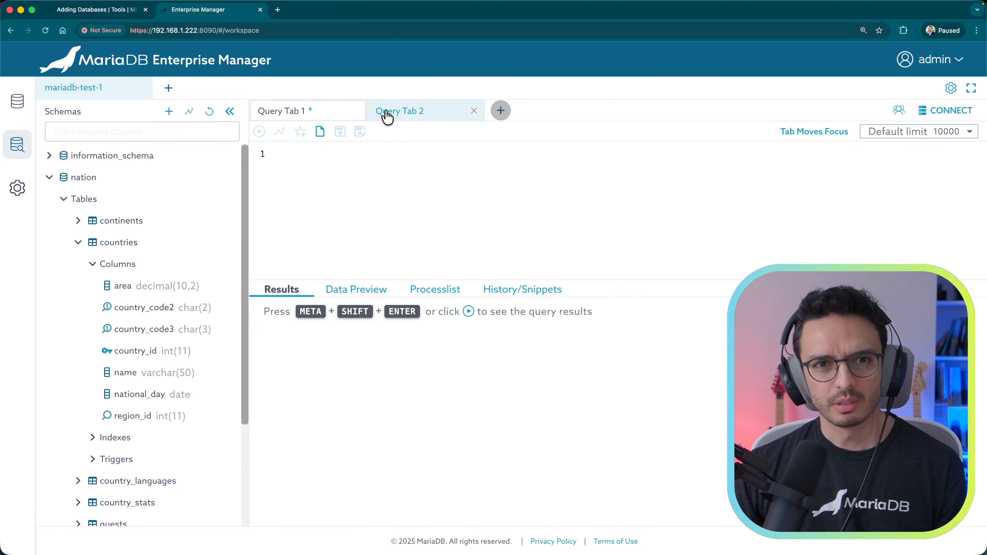
pyautogui.click(498, 117)
pyautogui.click(588, 112)
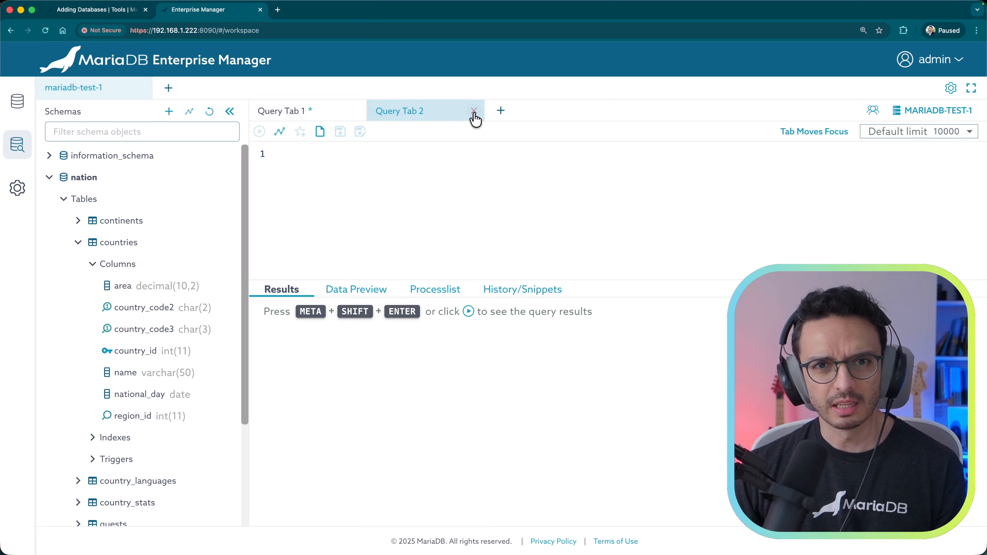
pyautogui.click(474, 111)
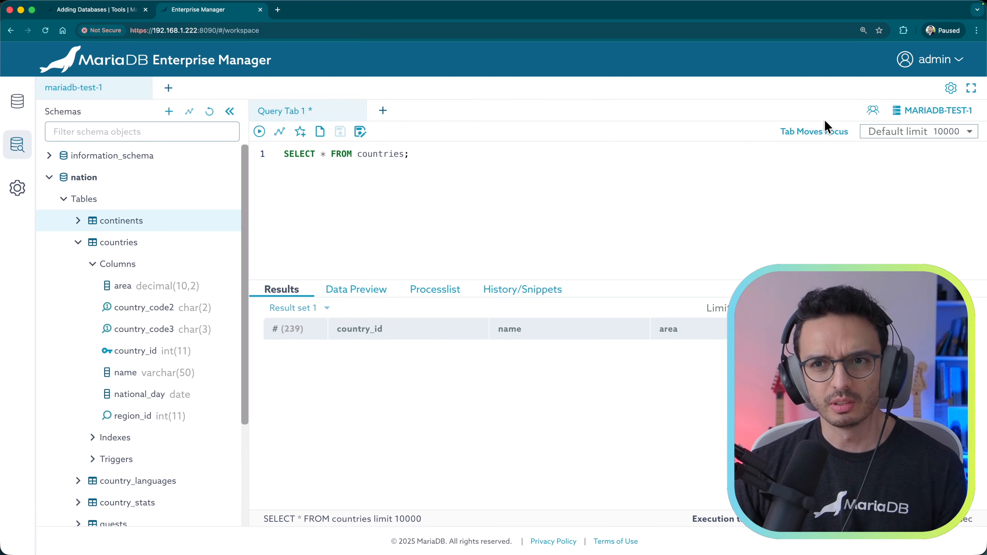
# Step: Open User Management, inspect its error message, and close it
pyautogui.click(873, 110)
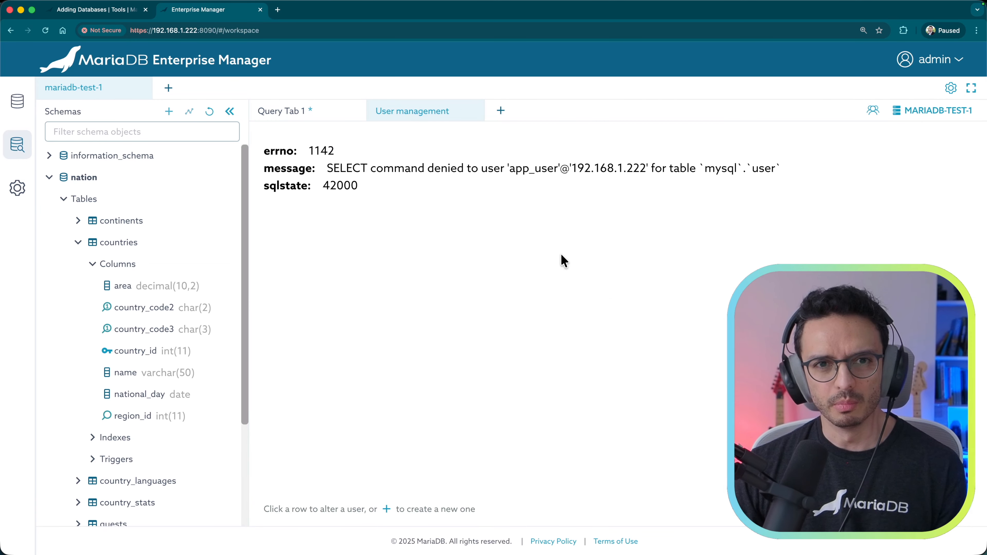
pyautogui.doubleClick(518, 168)
pyautogui.click(482, 214)
pyautogui.click(472, 112)
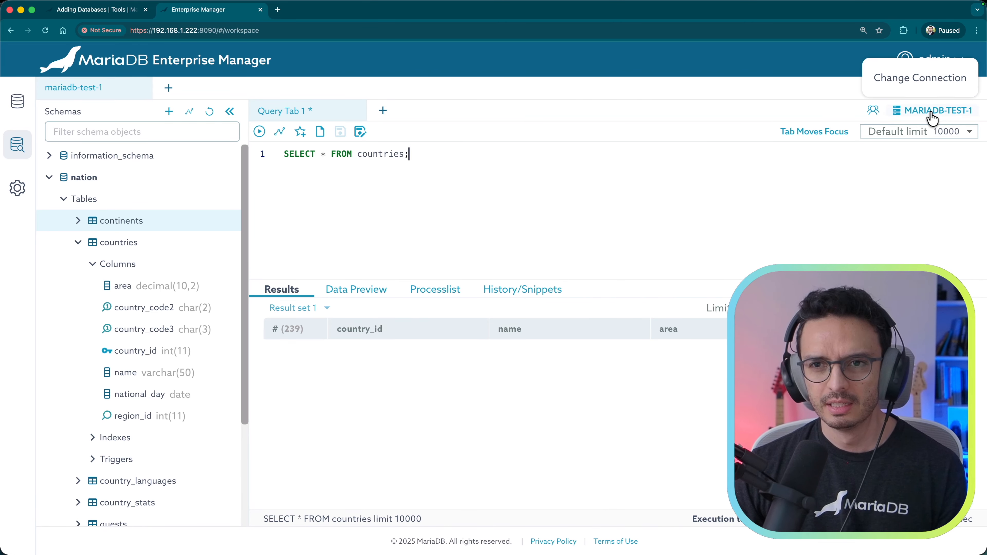
# Step: Keep the 10000 row limit and open the workspace Preferences
pyautogui.click(936, 132)
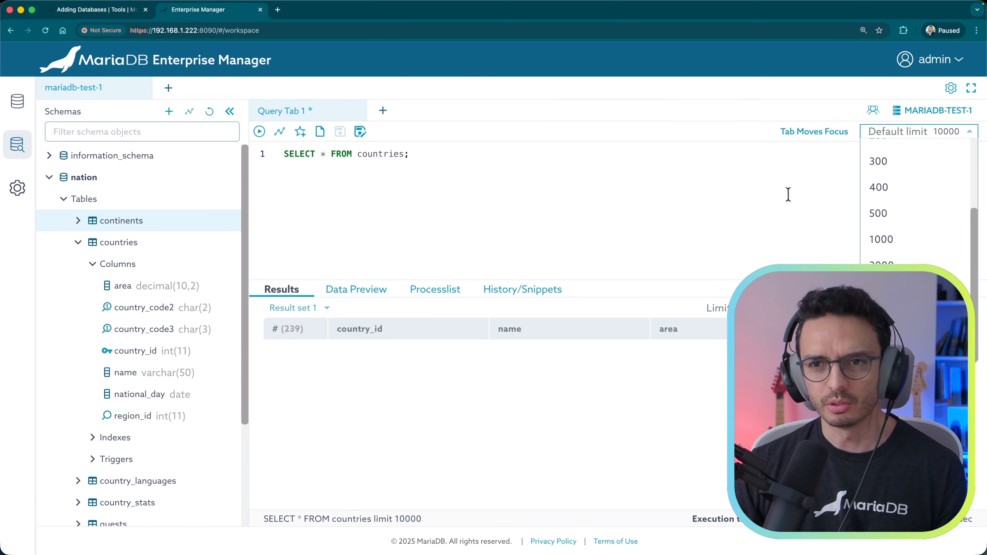
pyautogui.click(785, 216)
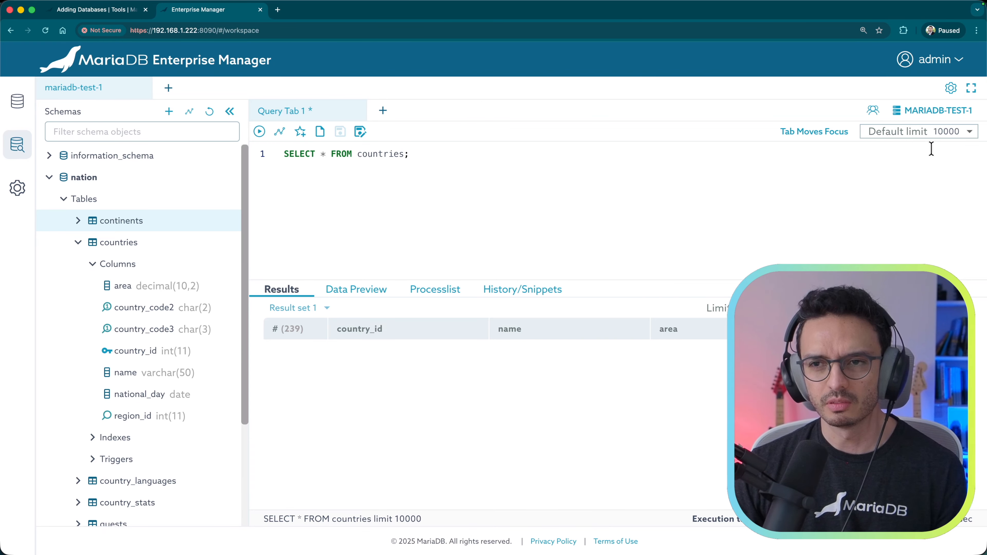
pyautogui.click(951, 88)
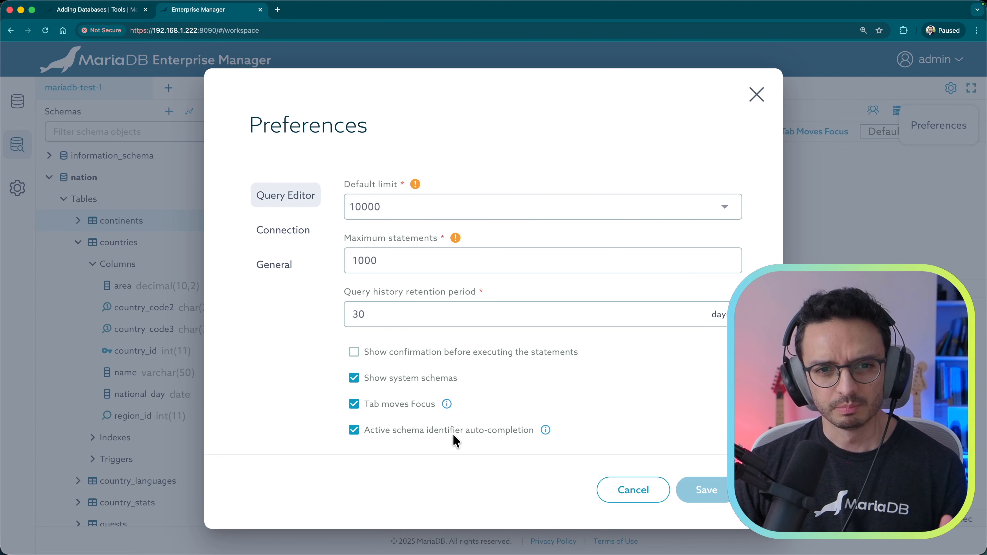
# Step: Review the Connection and General preferences, then cancel without saving and return to the countries query editor
pyautogui.click(307, 233)
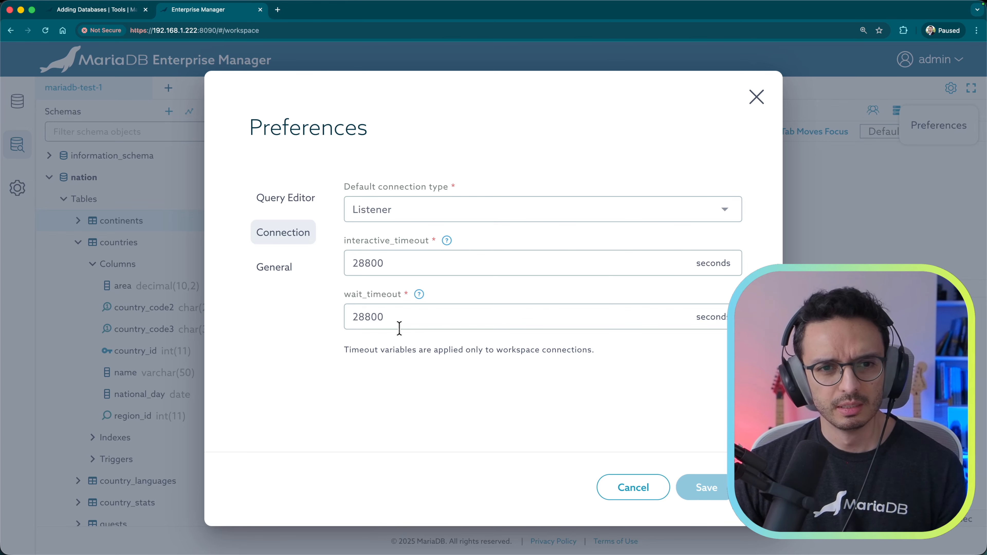
pyautogui.click(277, 273)
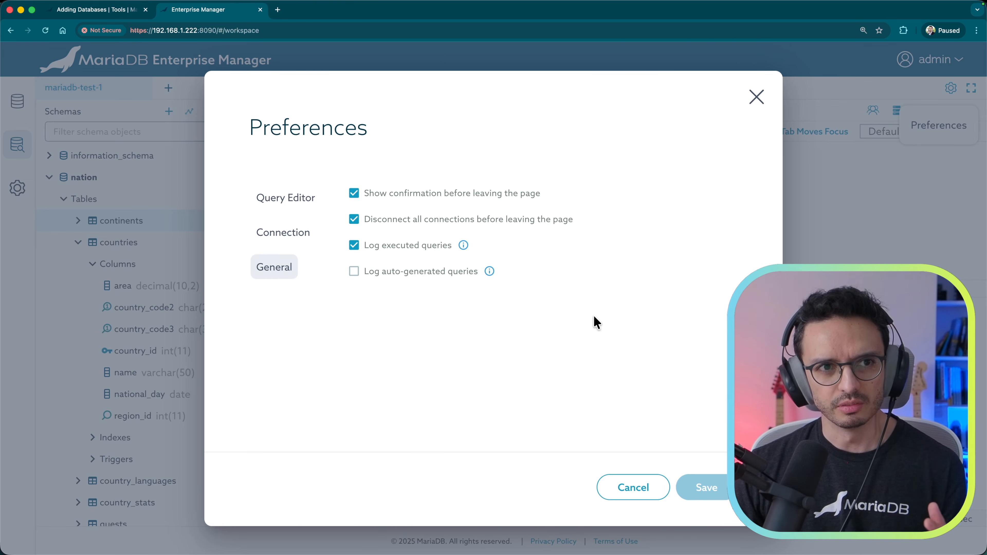
pyautogui.click(637, 488)
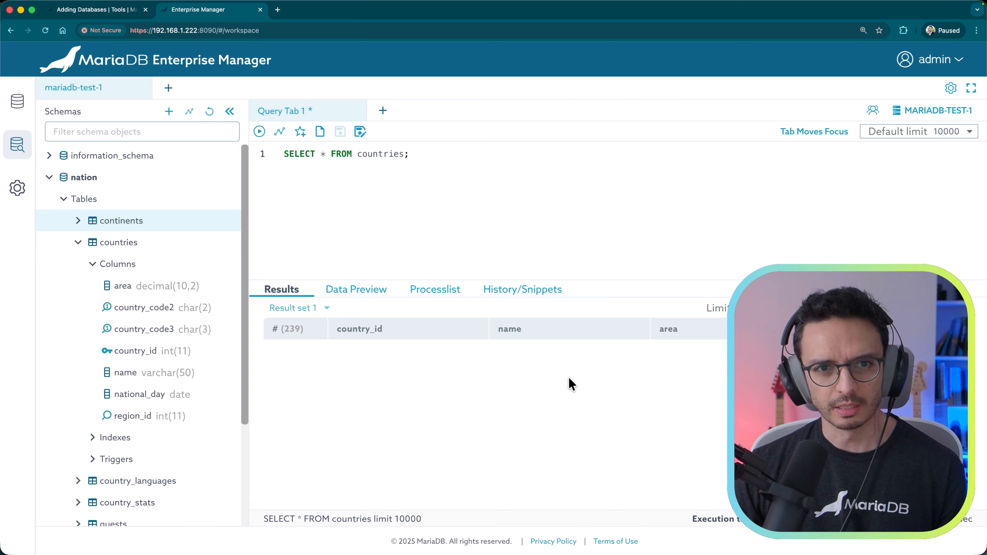
pyautogui.click(499, 210)
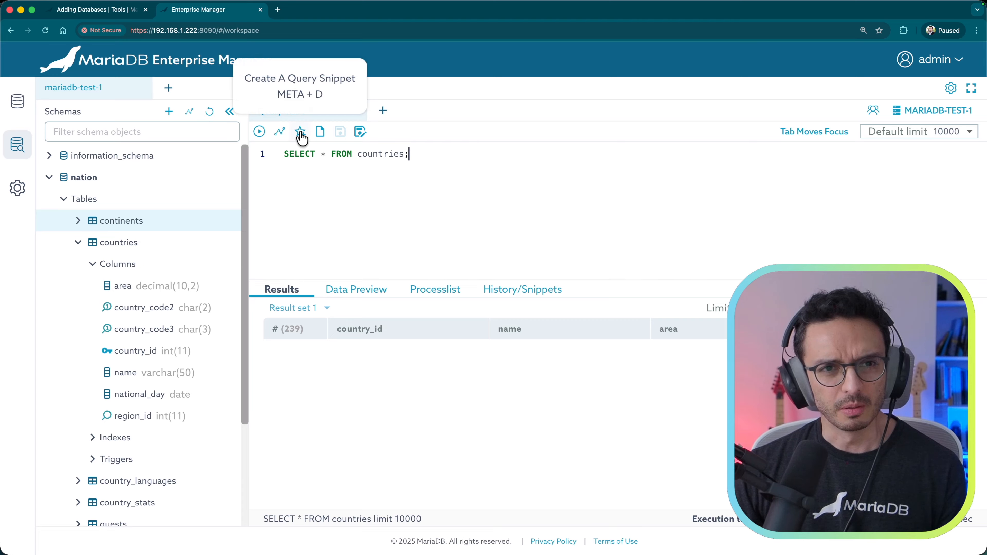
# Step: Show the visualization configuration for the countries results and browse the Graph types without picking one
pyautogui.click(279, 132)
pyautogui.click(868, 216)
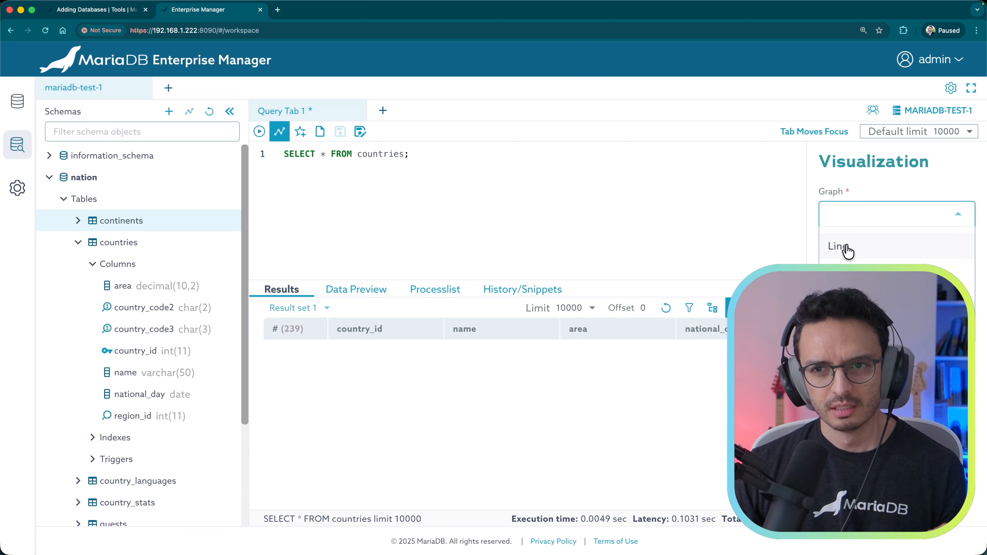
pyautogui.click(936, 167)
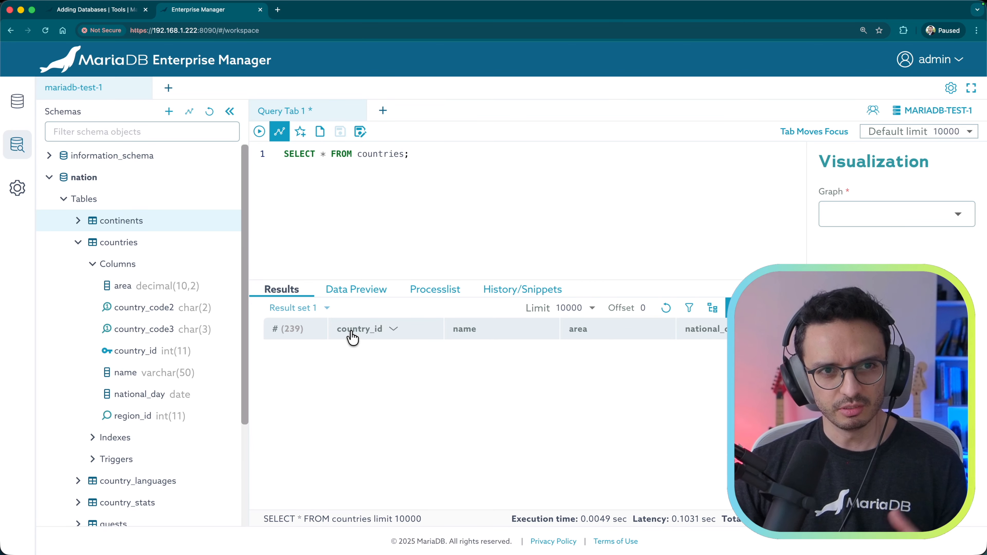
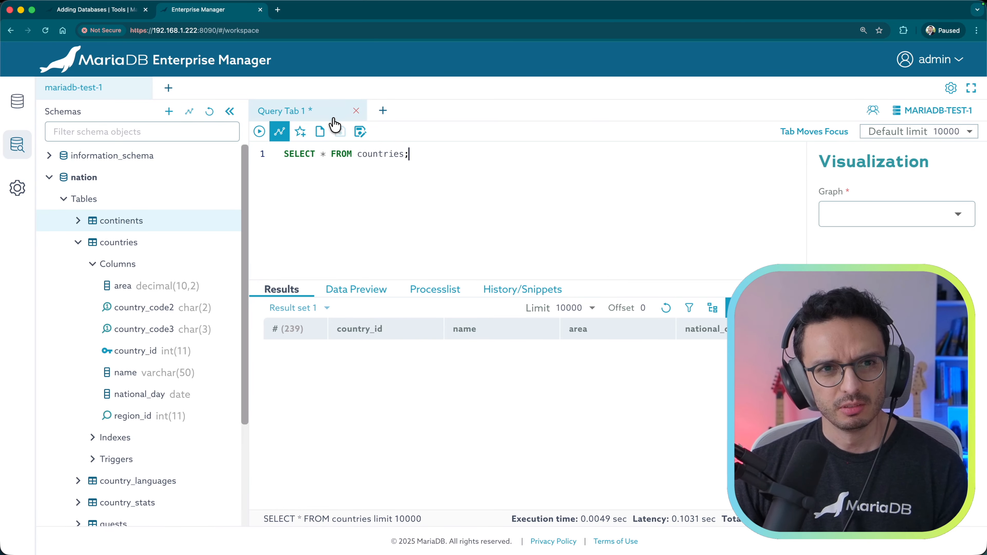
# Step: Create a new ERD on the mariadb-test server, signing in with the username and password
pyautogui.click(168, 88)
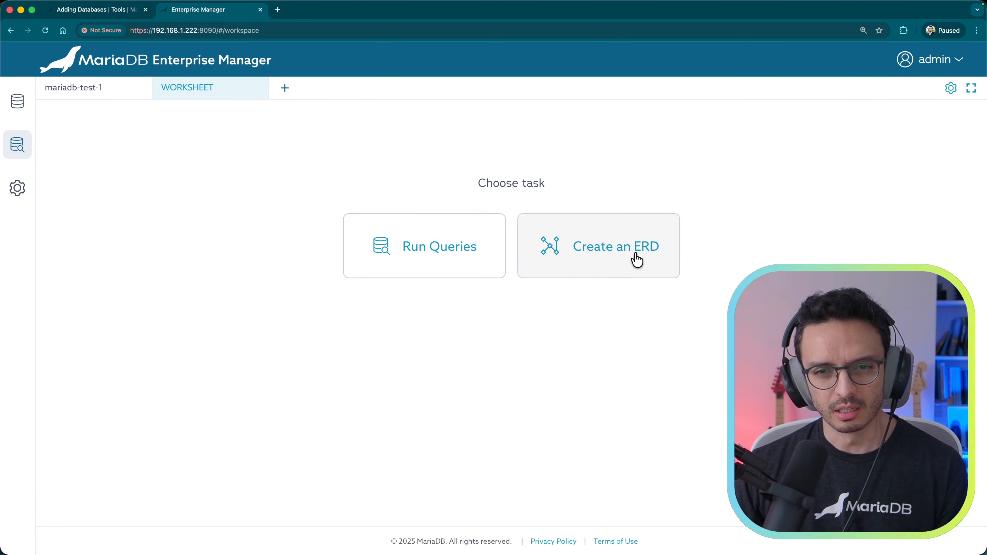
pyautogui.click(586, 259)
pyautogui.click(549, 260)
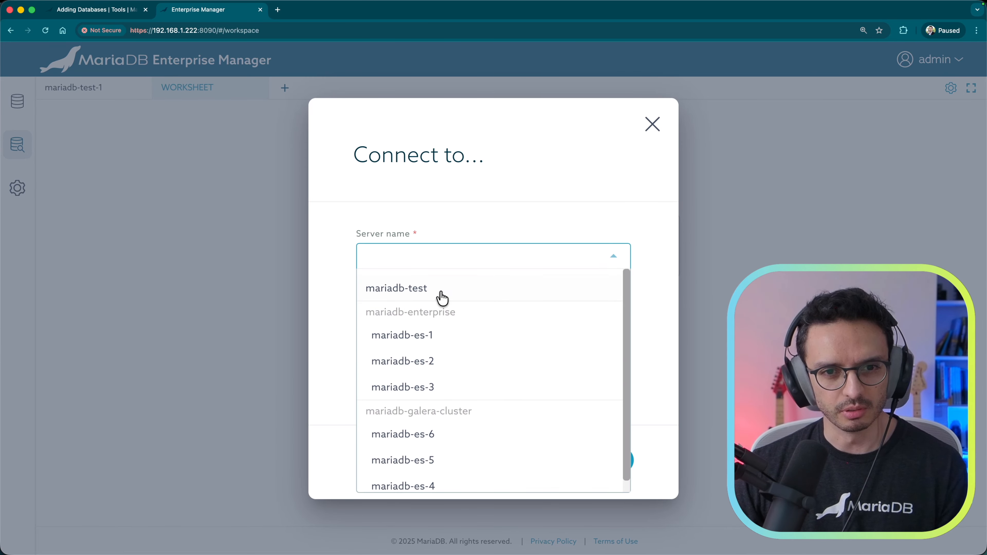
pyautogui.click(422, 292)
pyautogui.click(412, 319)
pyautogui.write('app_user')
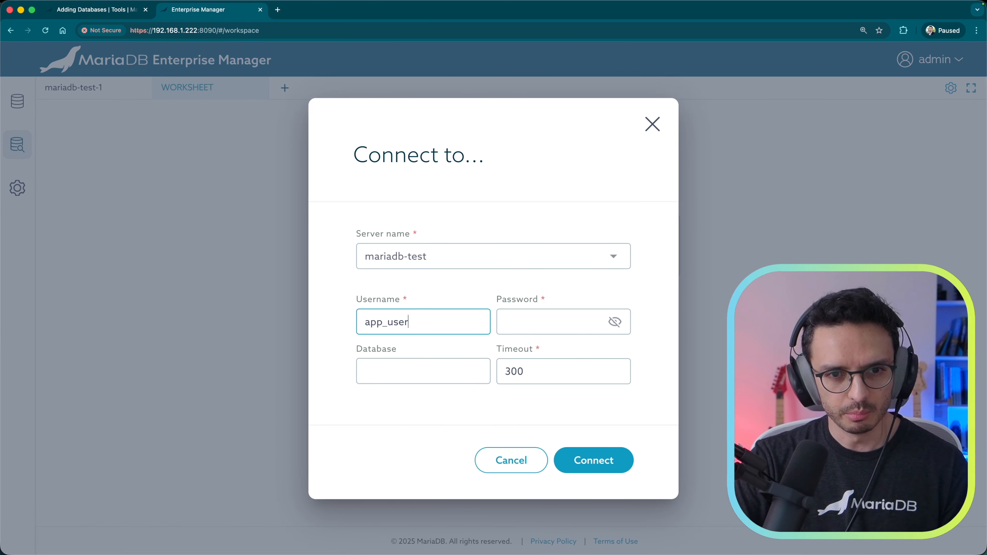
pyautogui.press('Tab')
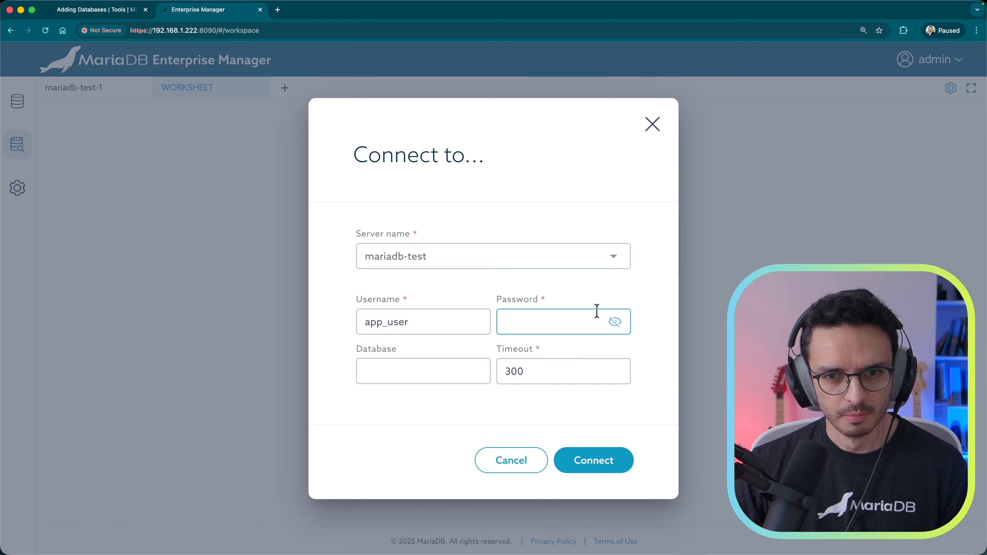
pyautogui.write('UserPass123!')
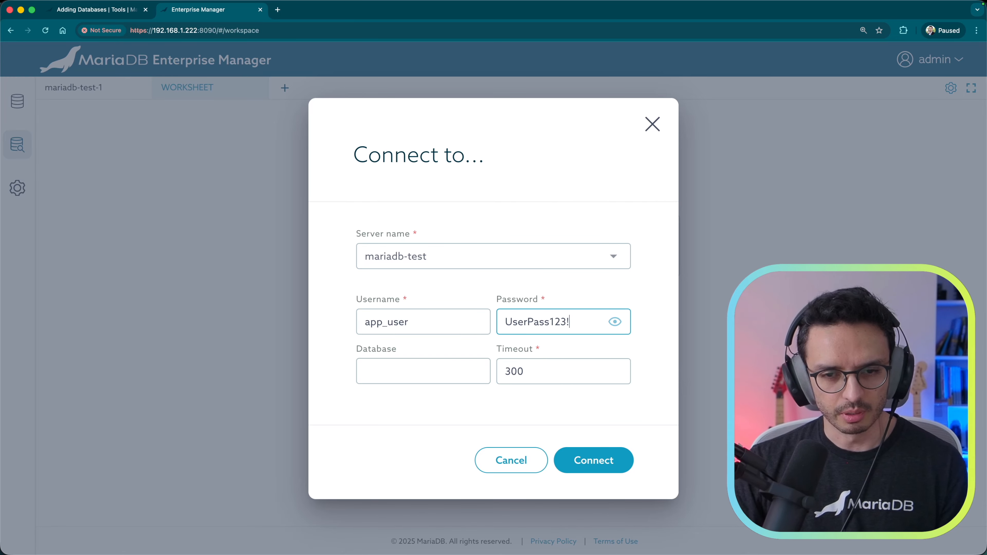
pyautogui.press('Return')
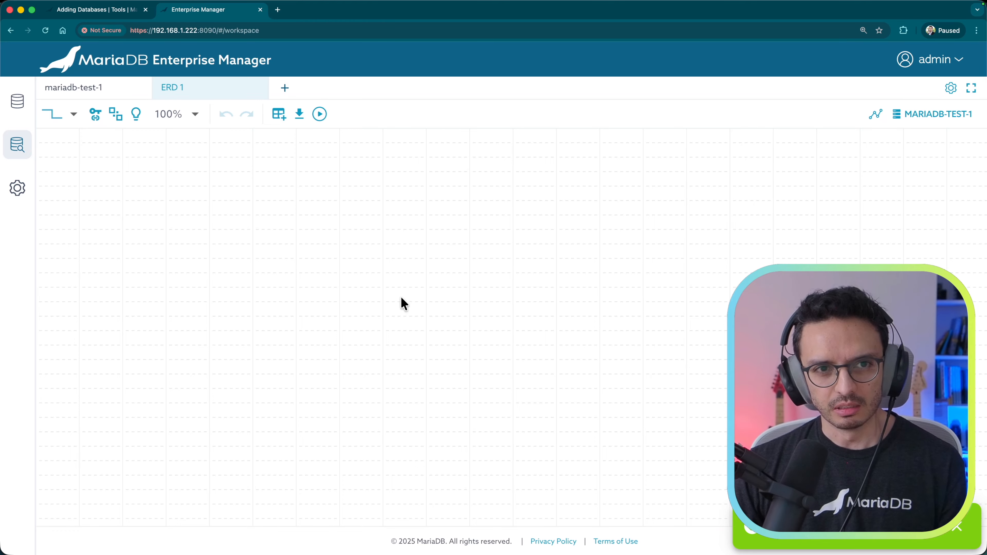
# Step: Add table_1 to the diagram with utf8mb4_general_ci collation
pyautogui.click(279, 117)
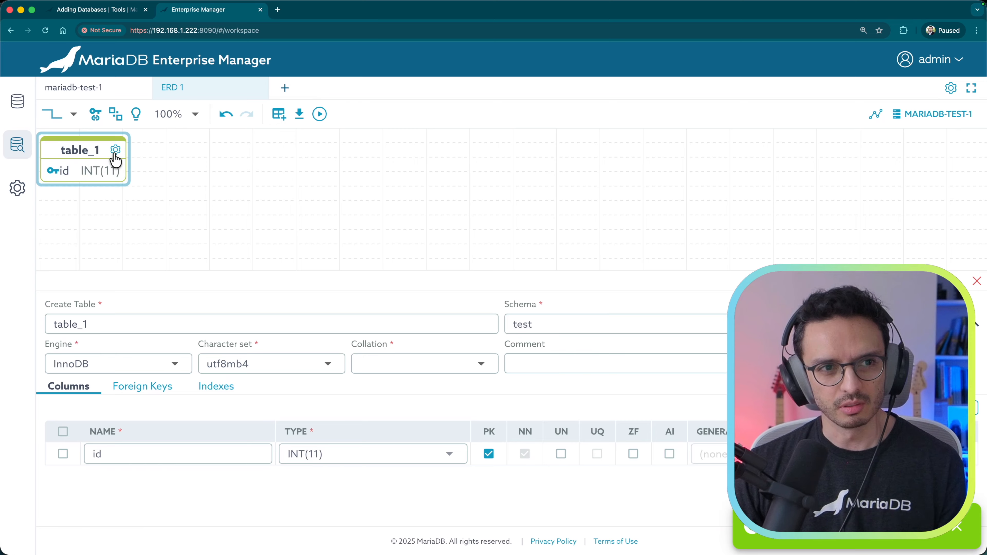
pyautogui.moveTo(103, 156); pyautogui.dragTo(273, 191)
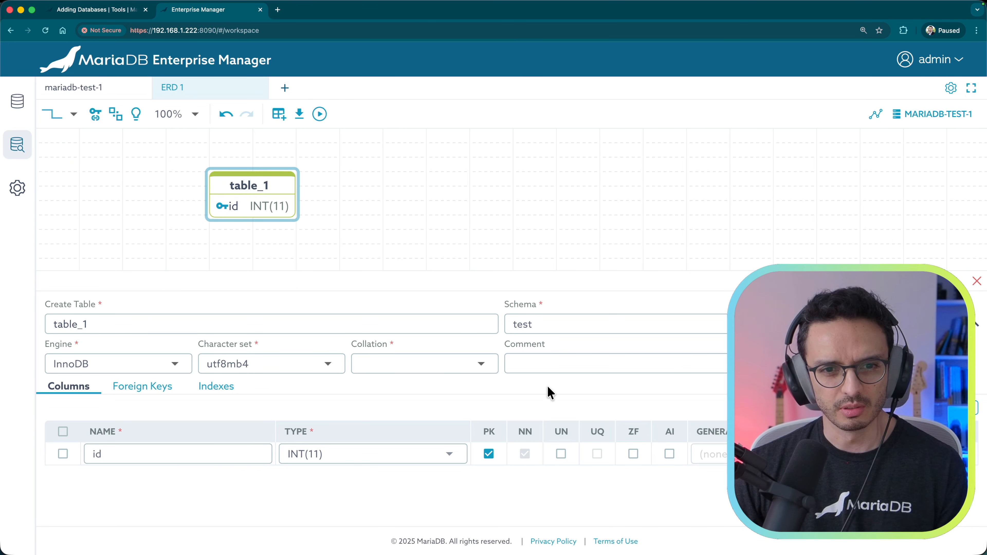
pyautogui.click(428, 363)
pyautogui.click(434, 155)
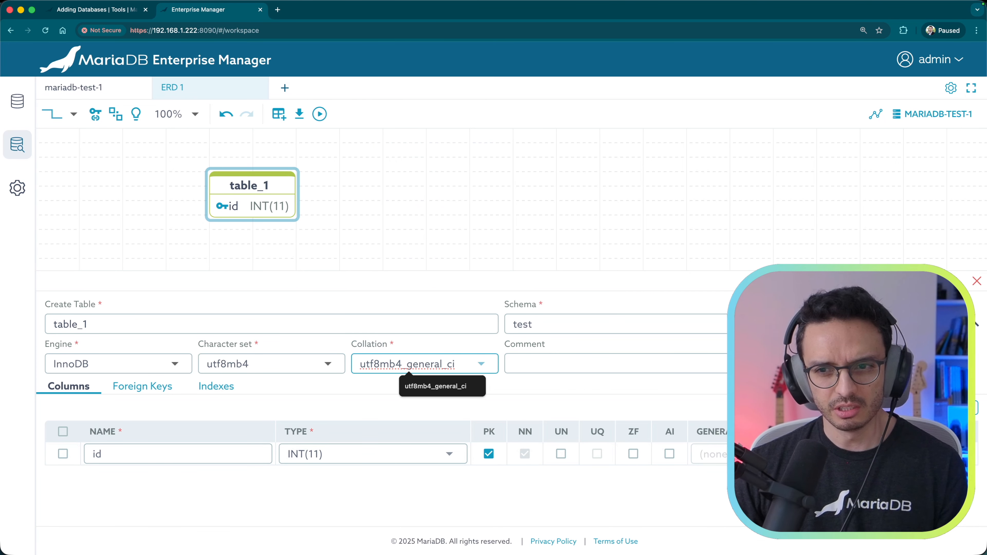
# Step: Add two columns to table_1, making the third one col3 of type INT, not null
pyautogui.click(964, 408)
pyautogui.click(963, 408)
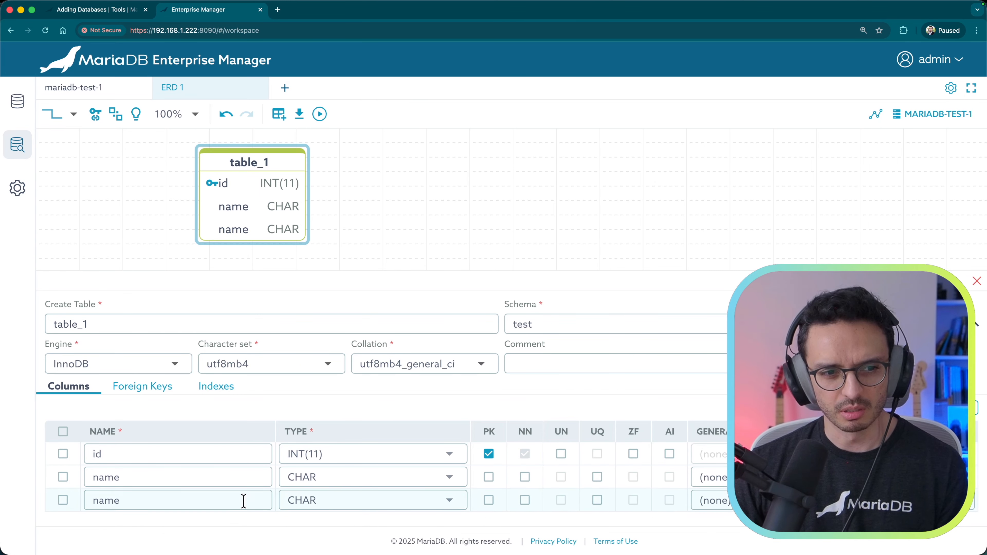
pyautogui.doubleClick(145, 502)
pyautogui.write('col3')
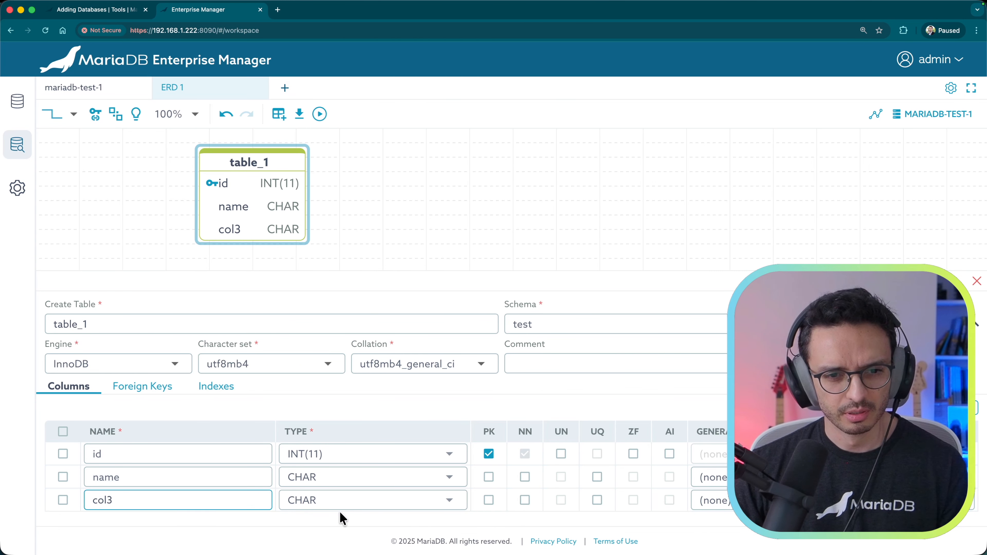
pyautogui.click(344, 499)
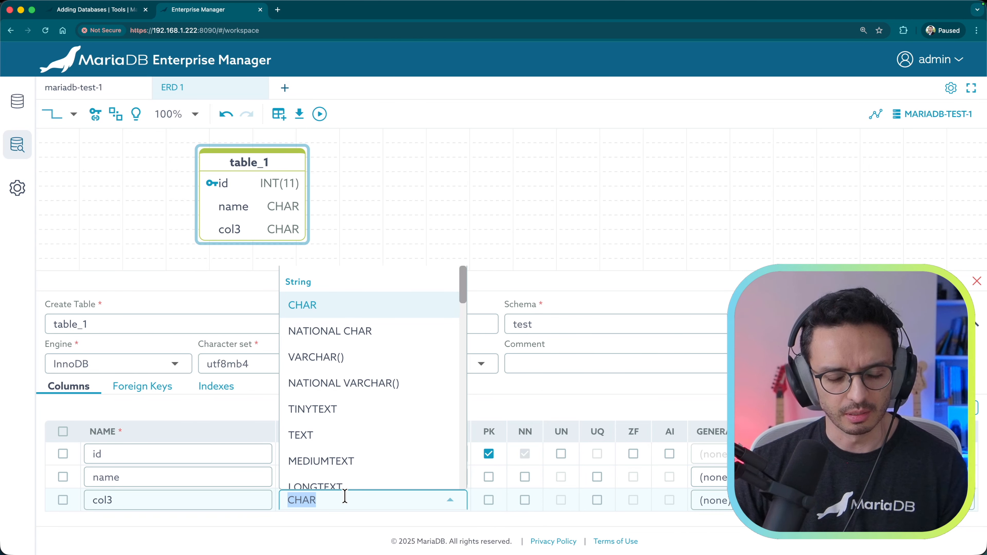
pyautogui.write('int')
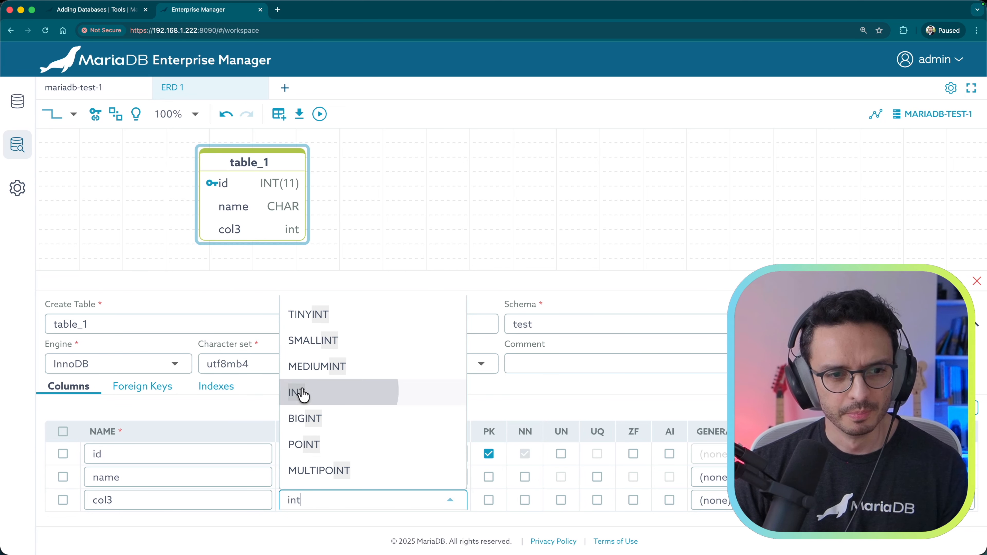
pyautogui.click(303, 391)
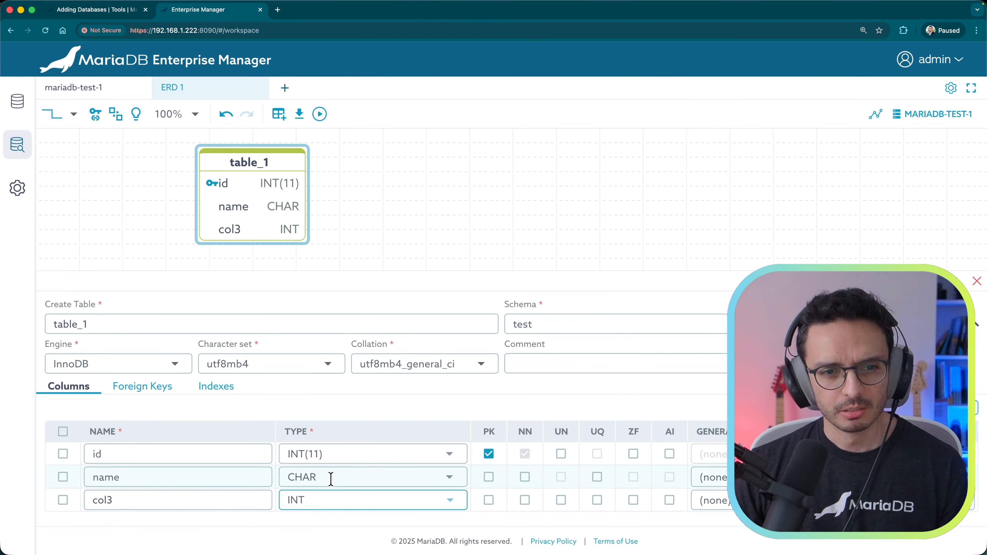
pyautogui.click(525, 500)
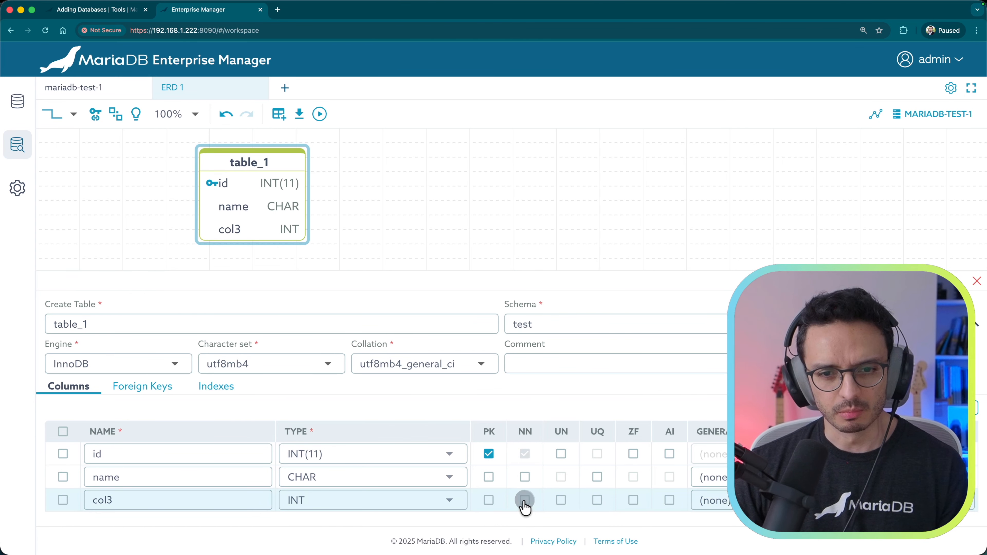
# Step: Add table_2 with utf8mb4_general_ci collation and place it to the right of table_1
pyautogui.click(281, 119)
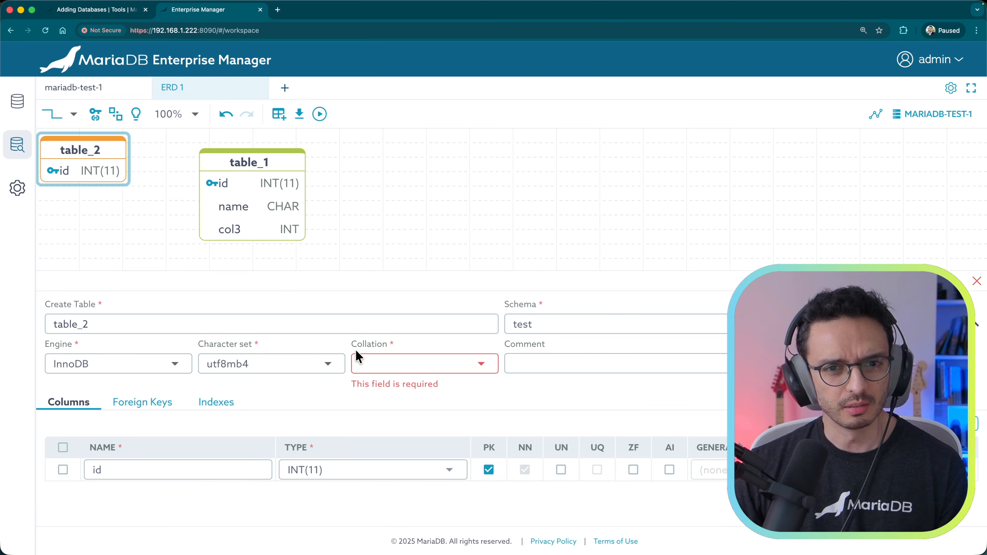
pyautogui.click(378, 365)
pyautogui.click(406, 151)
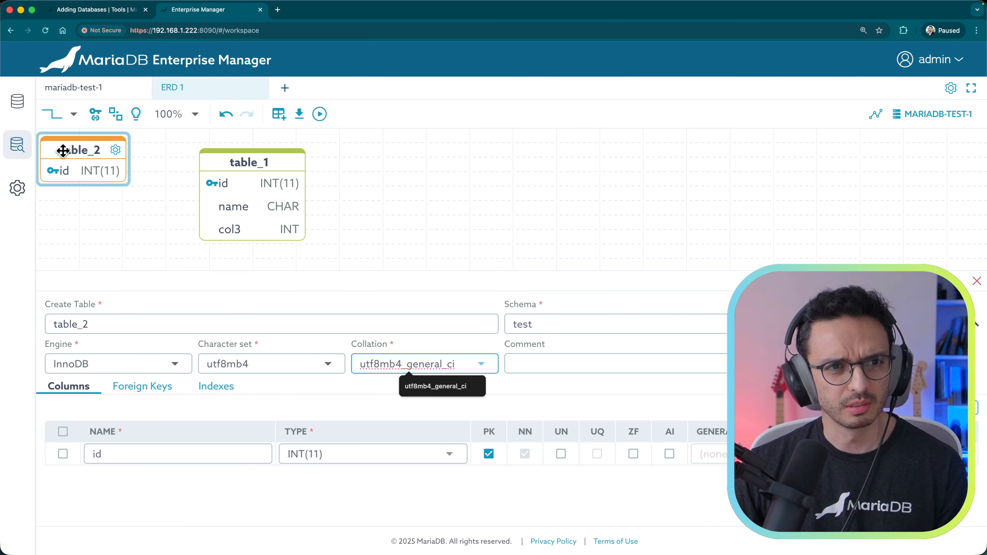
pyautogui.moveTo(62, 150); pyautogui.dragTo(476, 194)
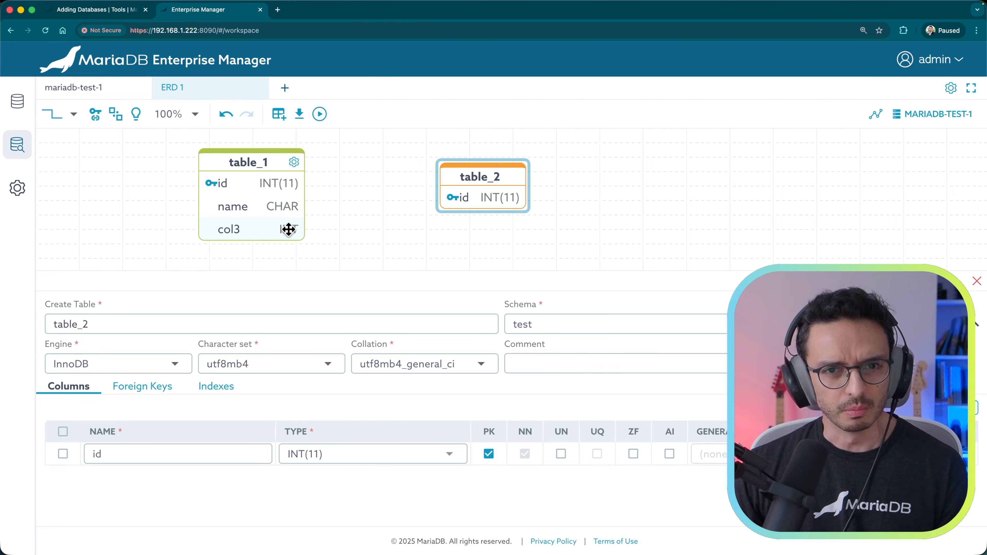
pyautogui.doubleClick(483, 196)
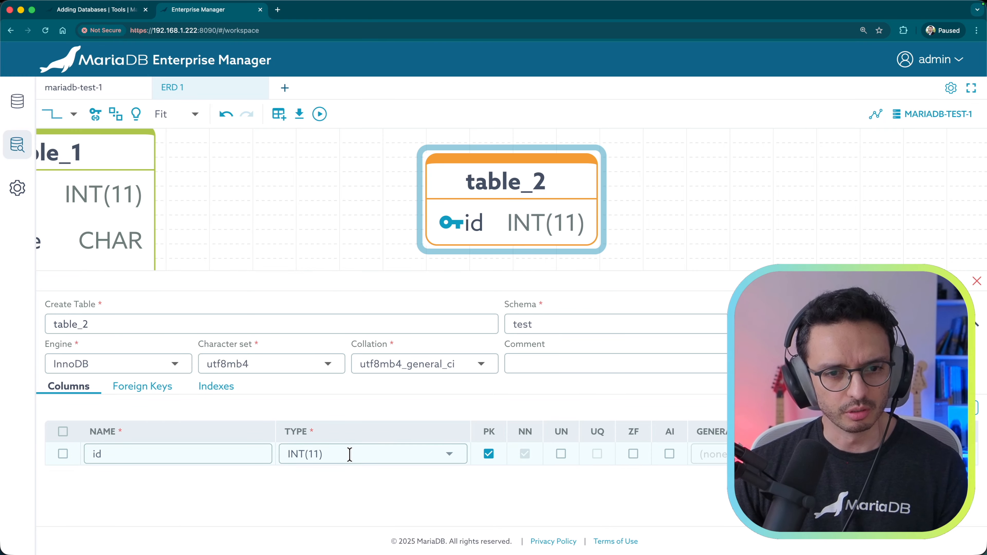
# Step: Change table_2's id column type to INT
pyautogui.click(349, 454)
pyautogui.click(342, 440)
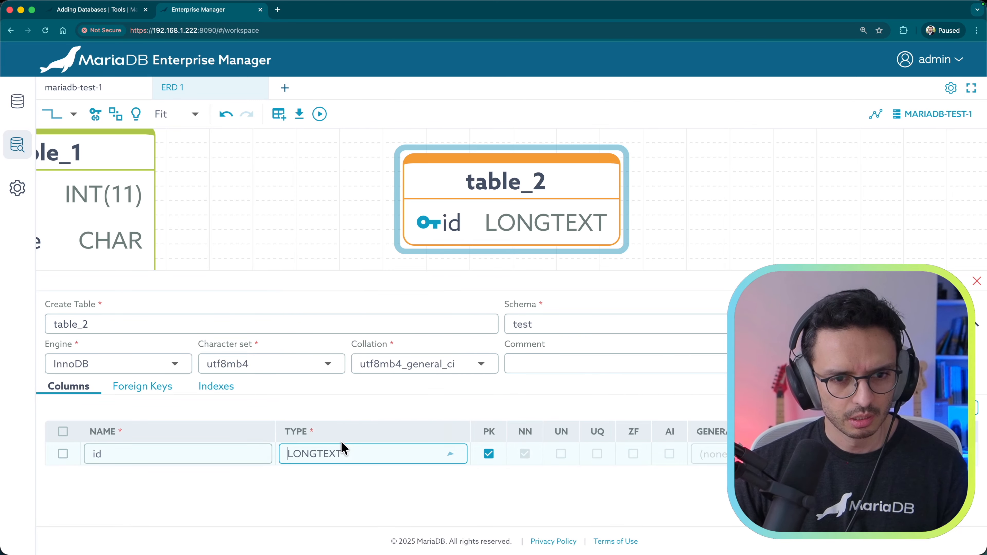
pyautogui.click(371, 453)
pyautogui.write('int')
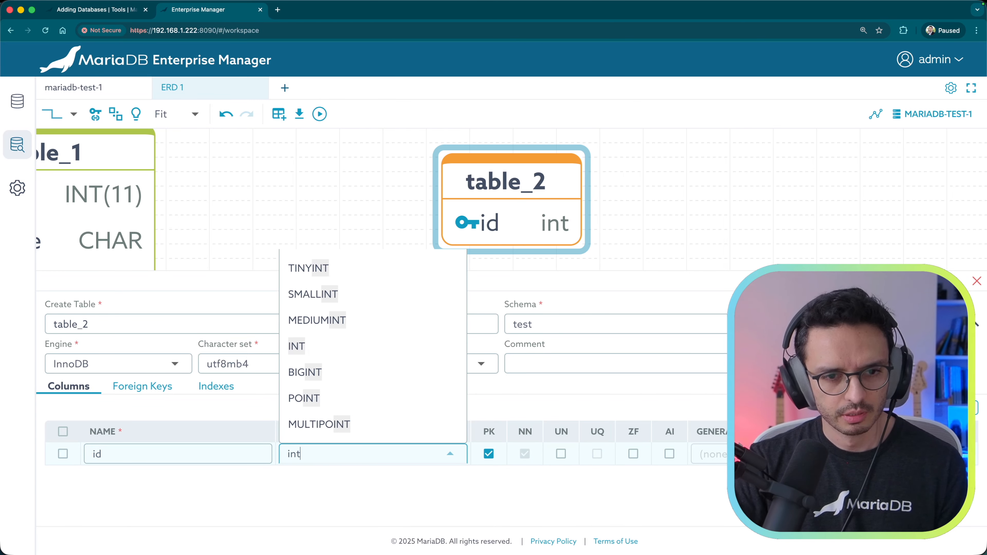
pyautogui.press('BackSpace')
pyautogui.press('BackSpace')
pyautogui.press('BackSpace')
pyautogui.write('INT')
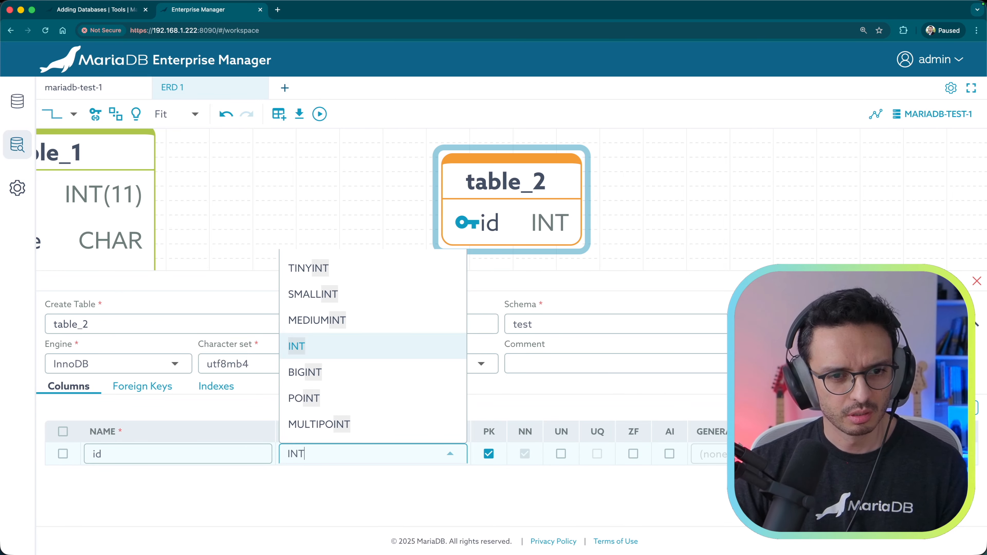
pyautogui.click(299, 343)
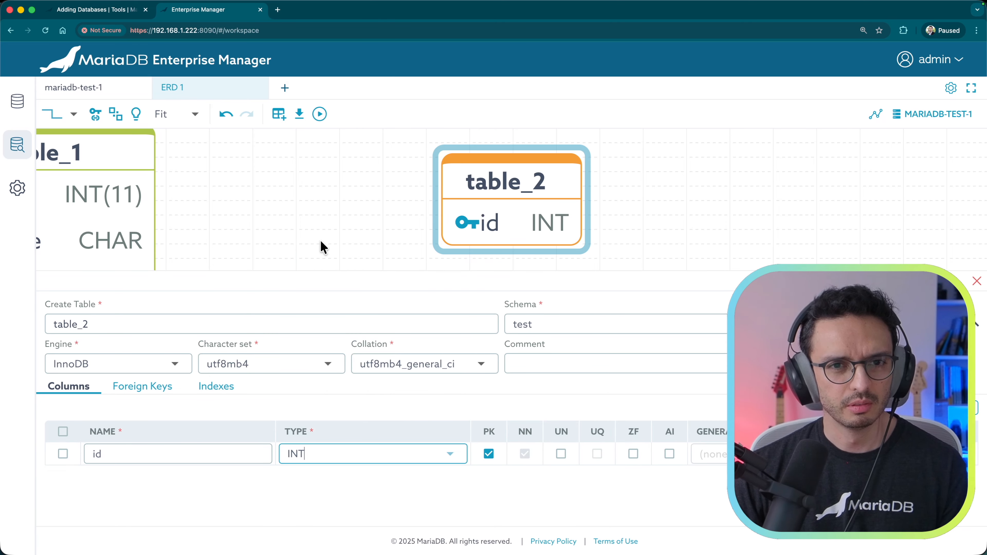
# Step: Auto-arrange table_1 and table_2 on the canvas
pyautogui.scroll(-3, 321, 240)
pyautogui.moveTo(272, 214); pyautogui.dragTo(359, 206)
pyautogui.scroll(-1, 359, 206)
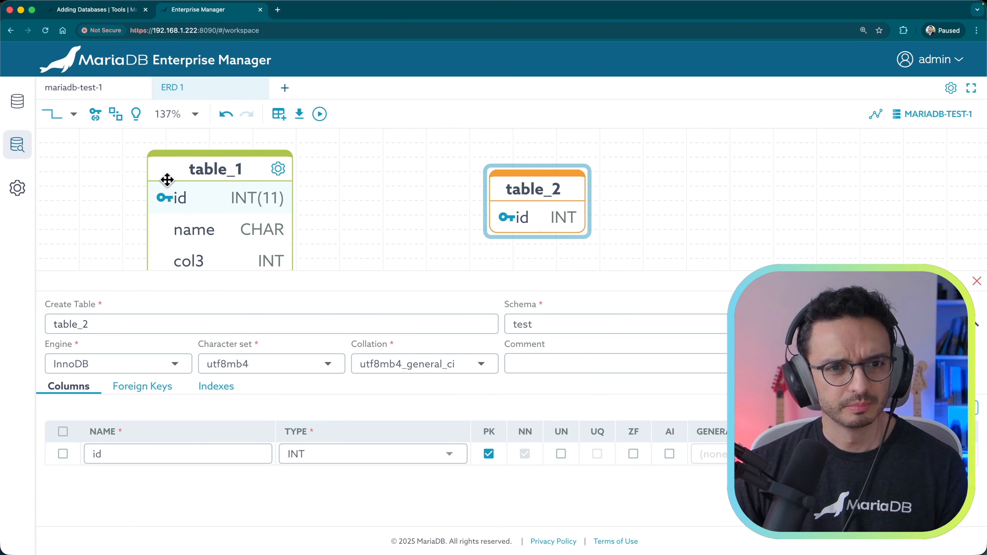
pyautogui.click(116, 119)
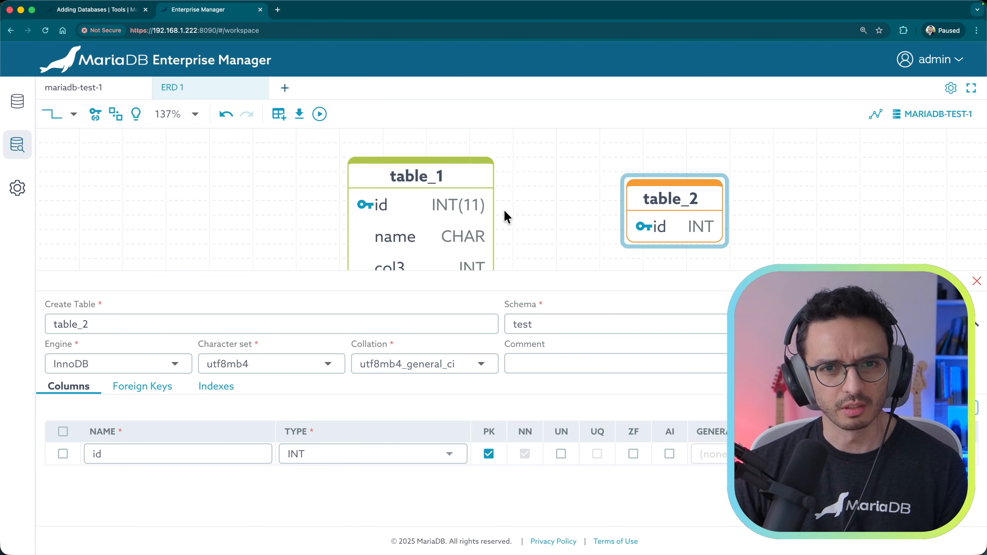
# Step: Enlarge the diagram area and link table_1's col3 to table_2's id as a foreign key
pyautogui.moveTo(525, 272); pyautogui.dragTo(528, 305)
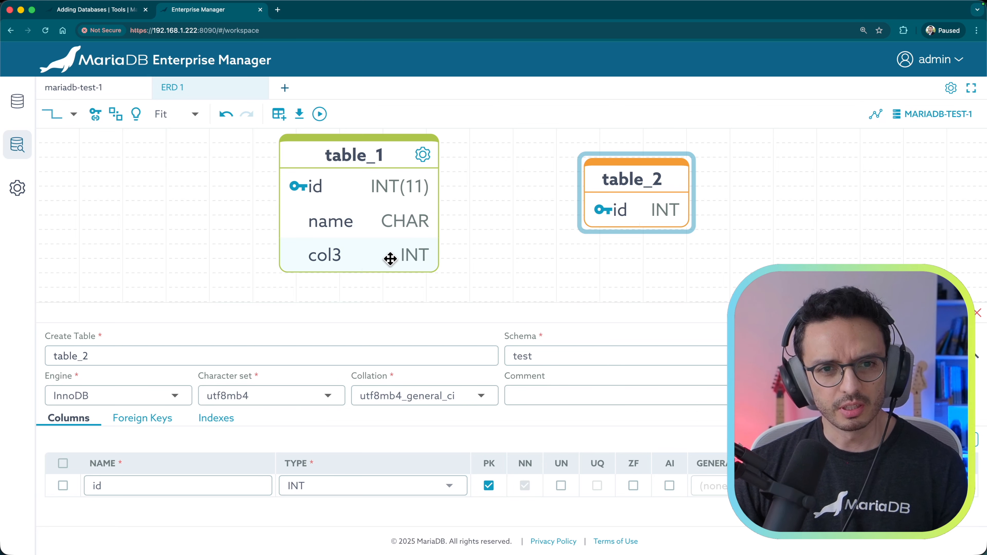
pyautogui.moveTo(415, 255)
pyautogui.moveTo(450, 255); pyautogui.dragTo(606, 209)
pyautogui.moveTo(511, 205)
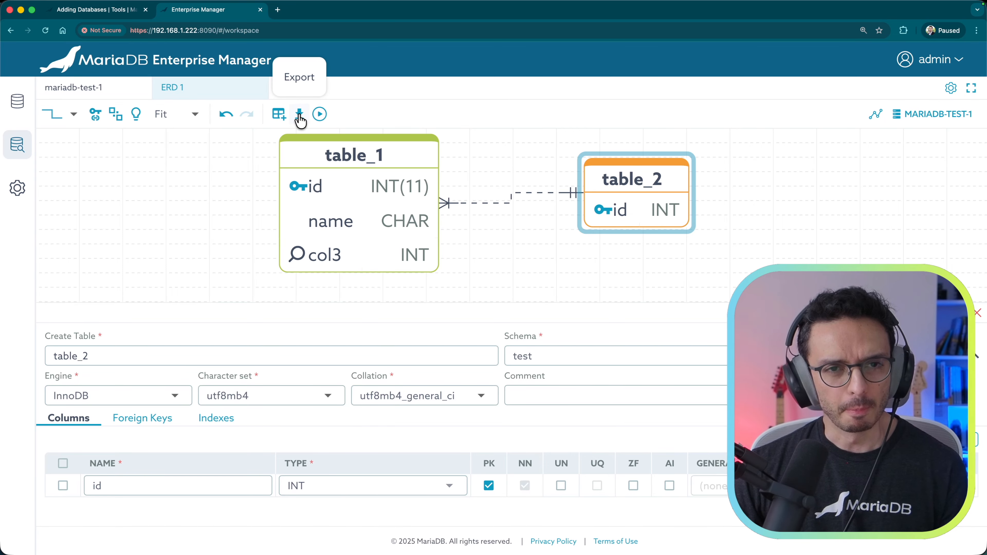
# Step: Look at the Export options, preview the Apply Script SQL and cancel, then close the table form
pyautogui.click(299, 114)
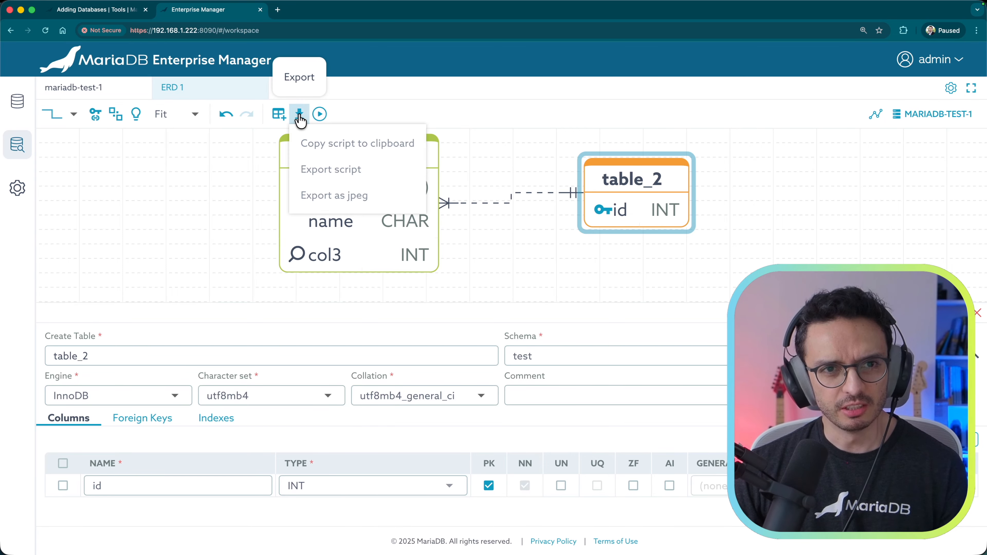
pyautogui.click(187, 209)
pyautogui.click(319, 115)
pyautogui.scroll(-8, 544, 288)
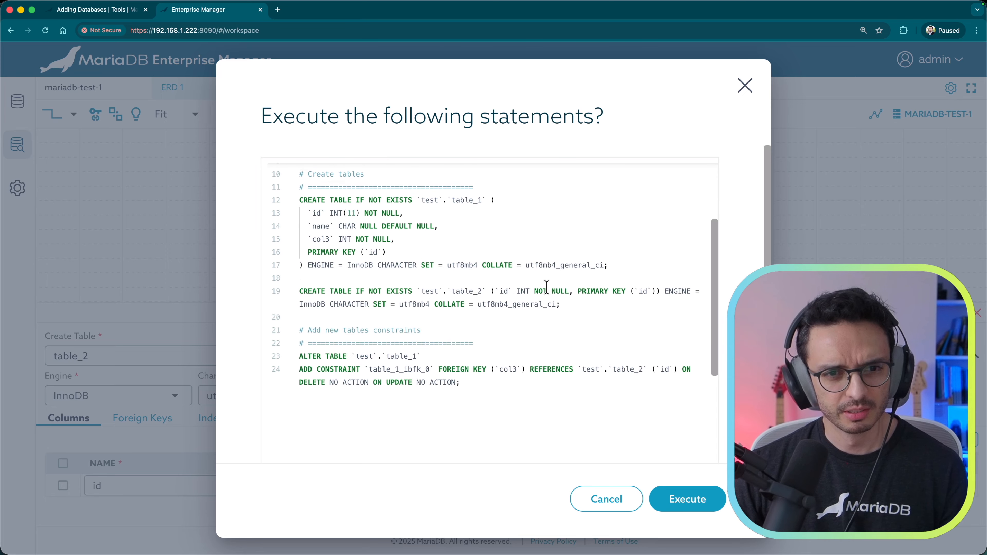
pyautogui.click(601, 500)
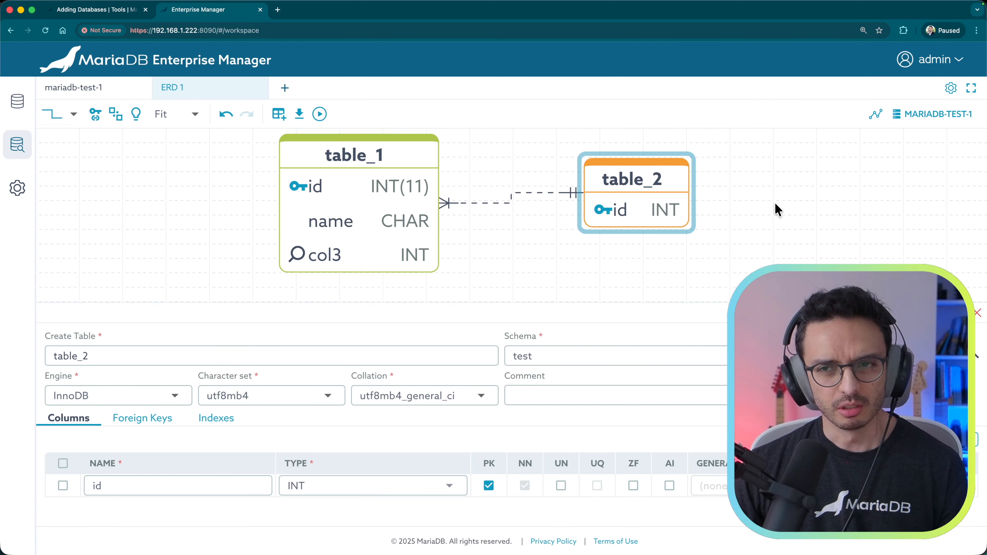
pyautogui.click(978, 315)
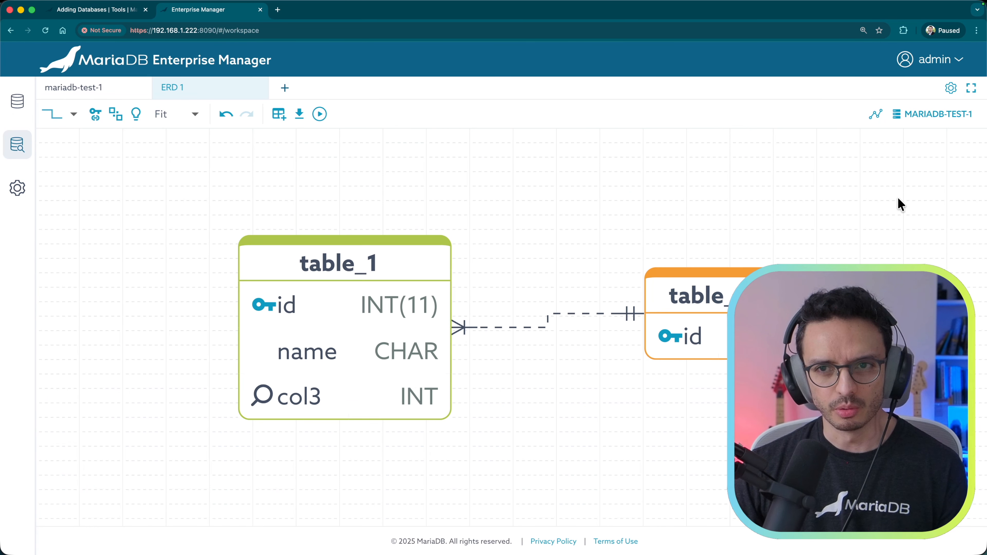
# Step: Generate an ERD from all tables of the nation database, including country_stats, languages and country_languages
pyautogui.click(876, 116)
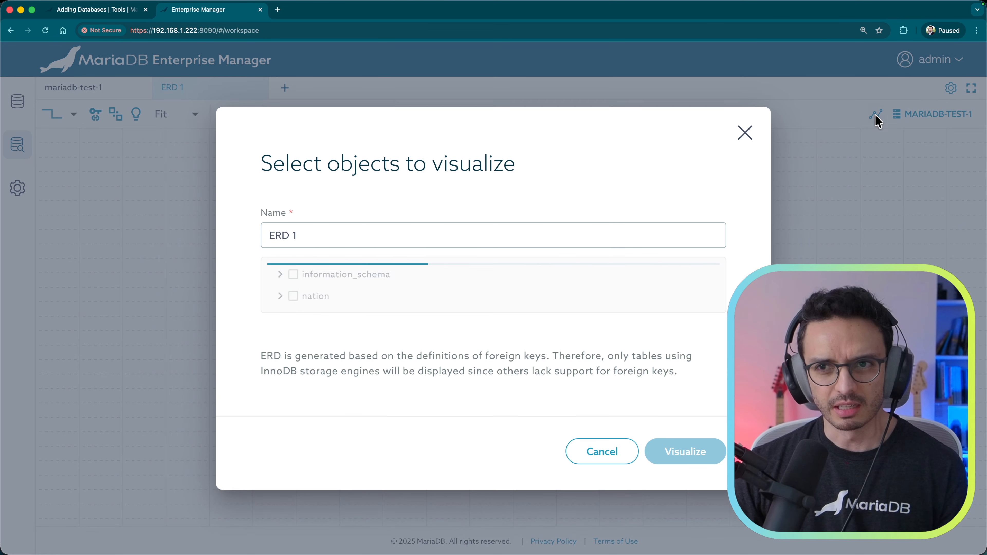
pyautogui.click(280, 297)
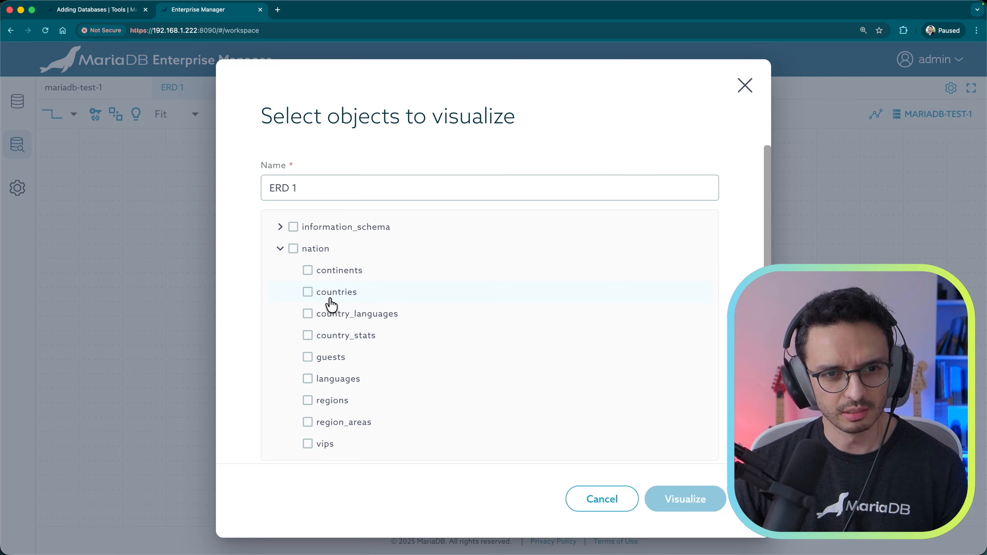
pyautogui.click(307, 335)
pyautogui.click(308, 378)
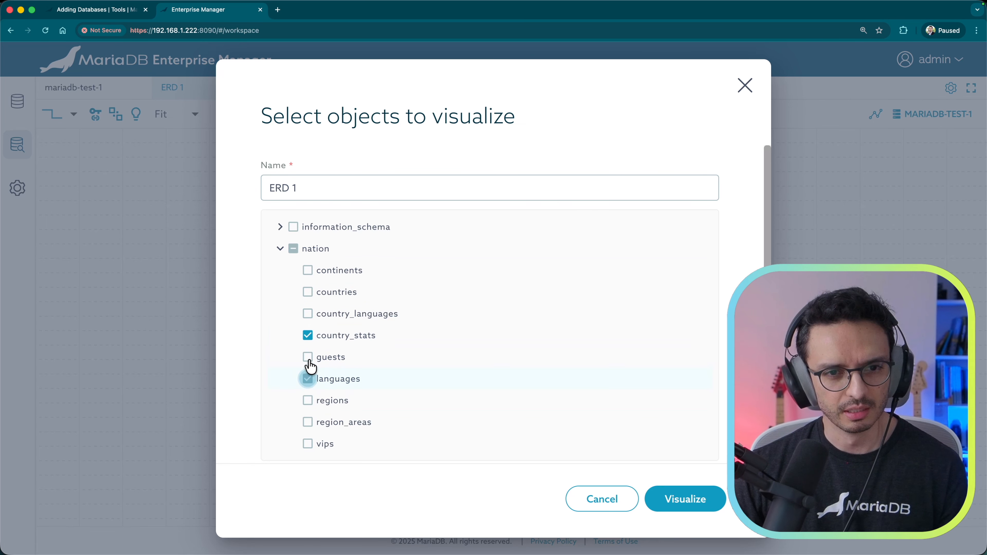
pyautogui.click(308, 313)
pyautogui.click(294, 249)
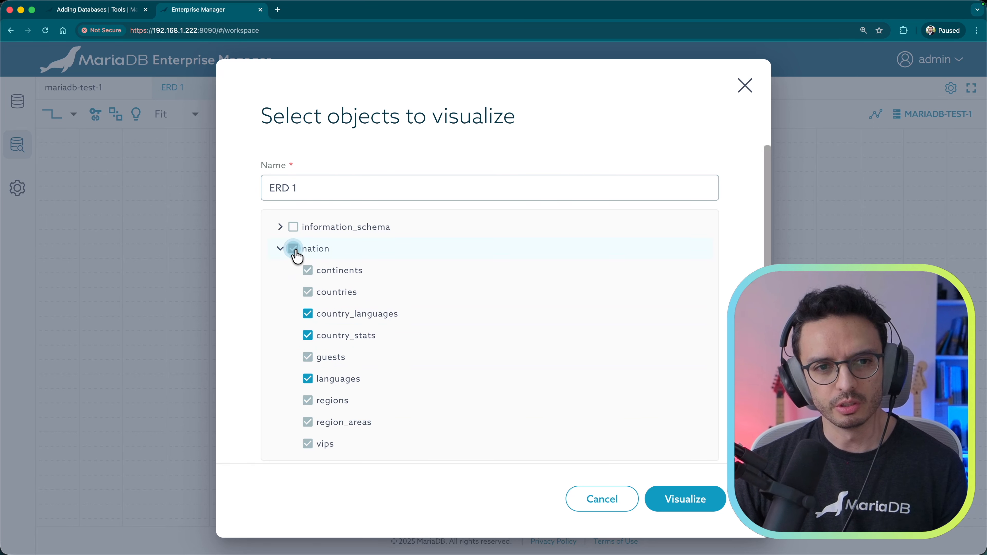
pyautogui.click(695, 498)
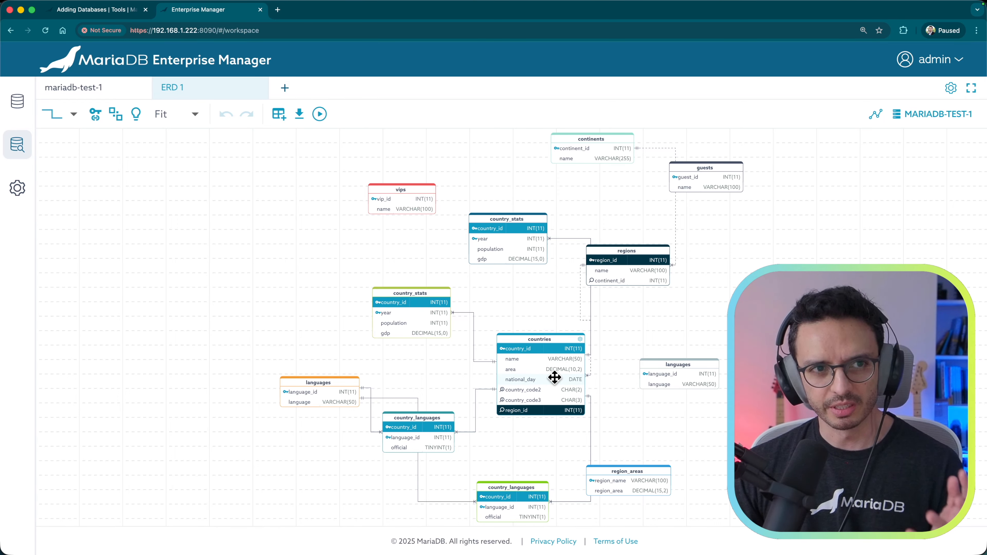
# Step: Keep right-angled links, toggle column-level link attachment on and off, and auto-arrange the tables
pyautogui.click(72, 117)
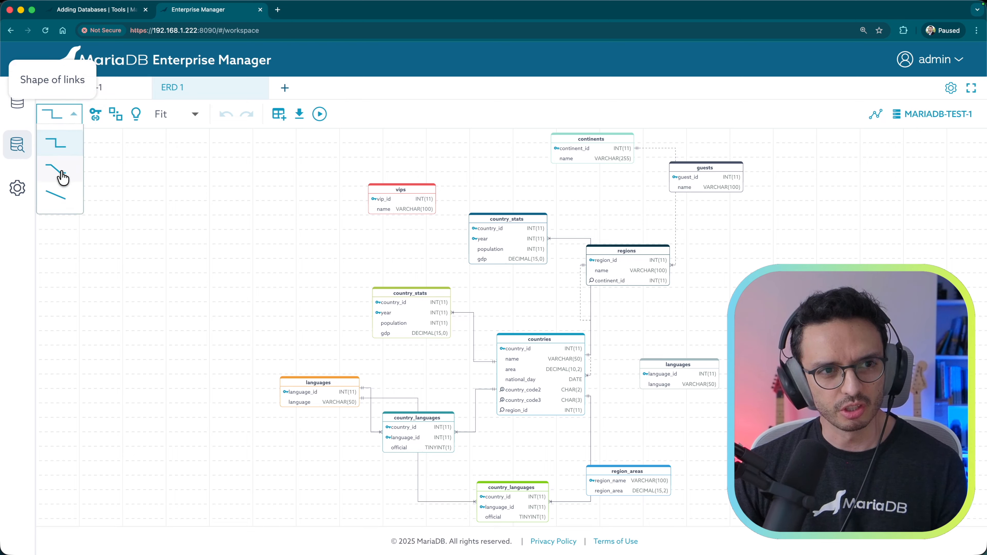
pyautogui.click(61, 141)
pyautogui.click(95, 115)
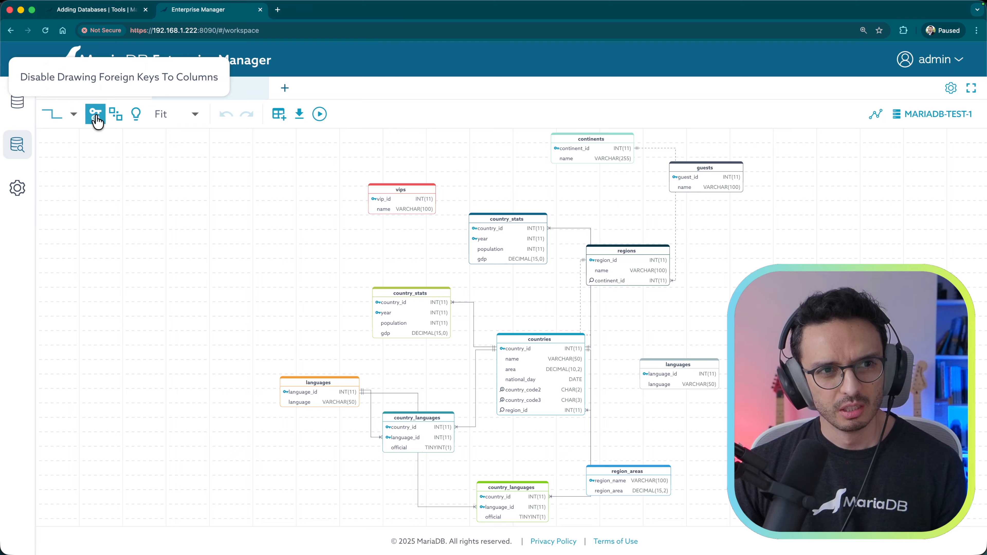
pyautogui.click(96, 117)
pyautogui.click(115, 117)
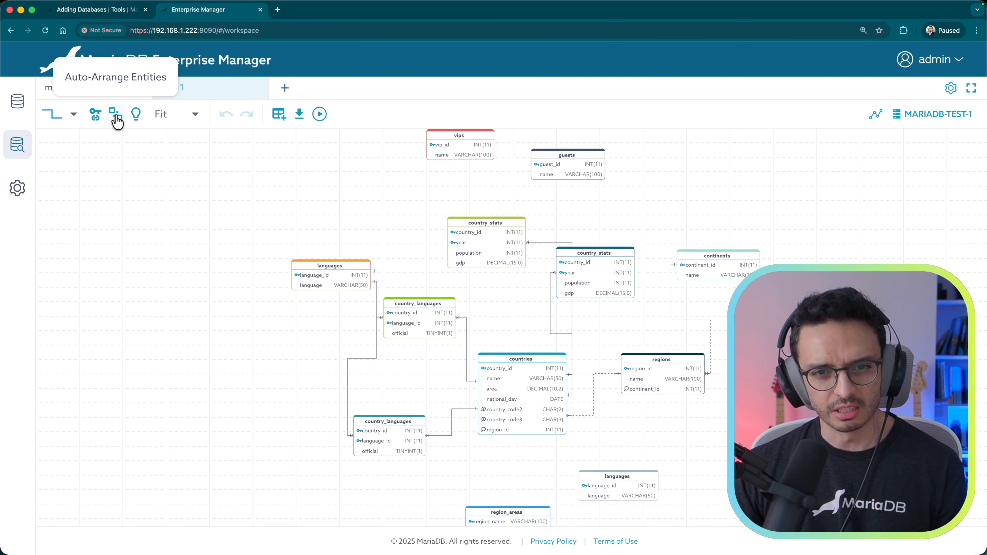
# Step: Move the vips table and the guests table to the lower left of the canvas
pyautogui.moveTo(463, 155); pyautogui.dragTo(312, 272)
pyautogui.moveTo(504, 315)
pyautogui.mouseDown()
pyautogui.moveTo(486, 293)
pyautogui.moveTo(512, 309)
pyautogui.mouseUp()
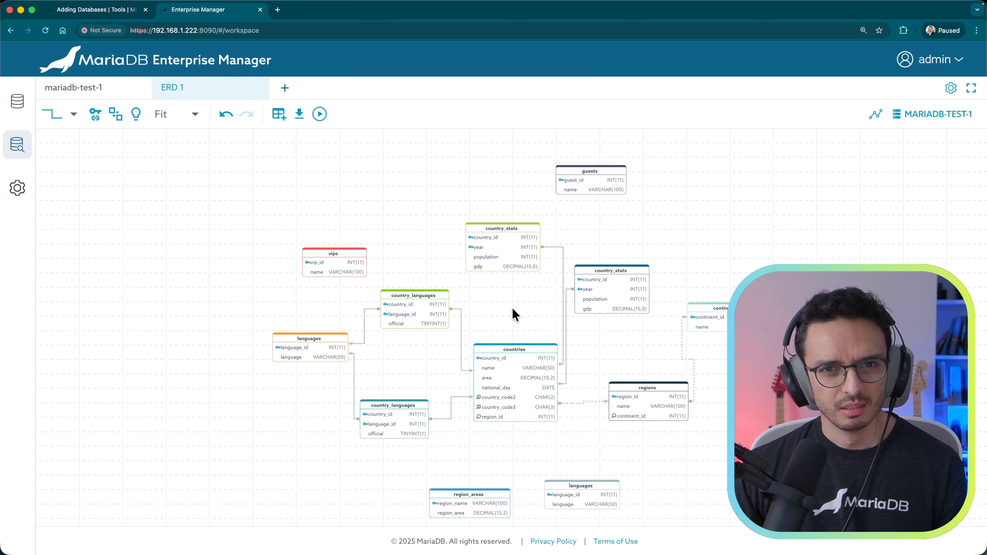
pyautogui.moveTo(597, 174); pyautogui.dragTo(305, 447)
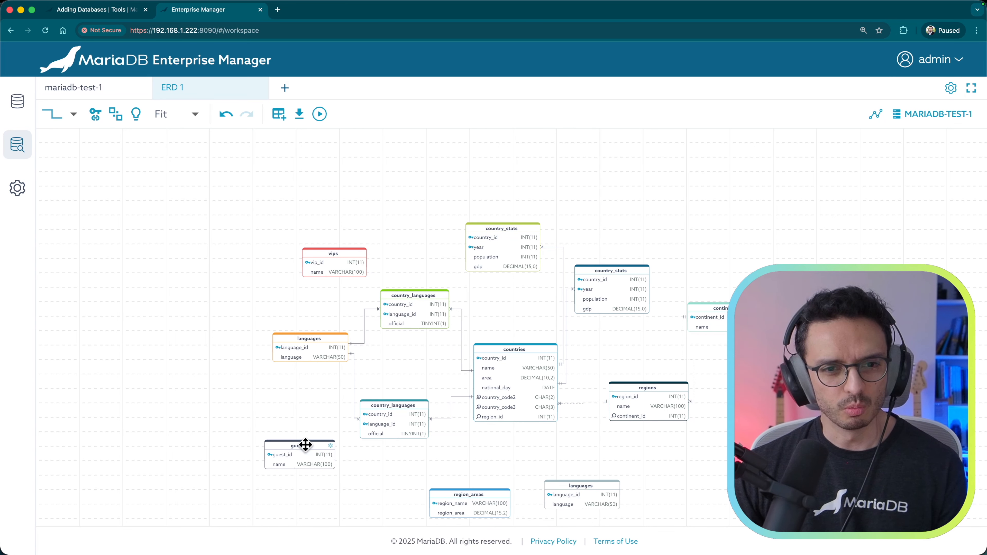
# Step: Switch relationship links from curves to straight lines and keep the zoom at Fit
pyautogui.moveTo(31, 155)
pyautogui.click(64, 117)
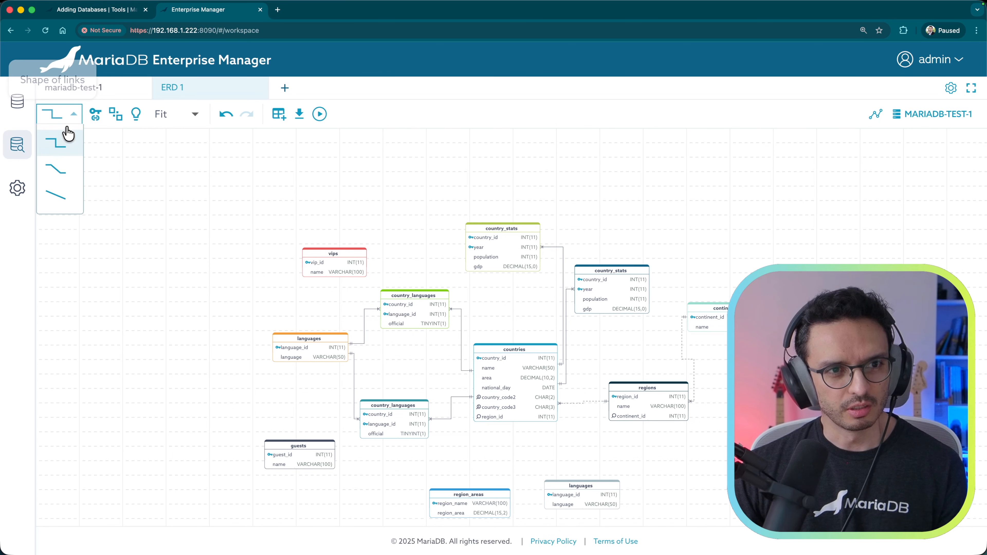
pyautogui.click(62, 171)
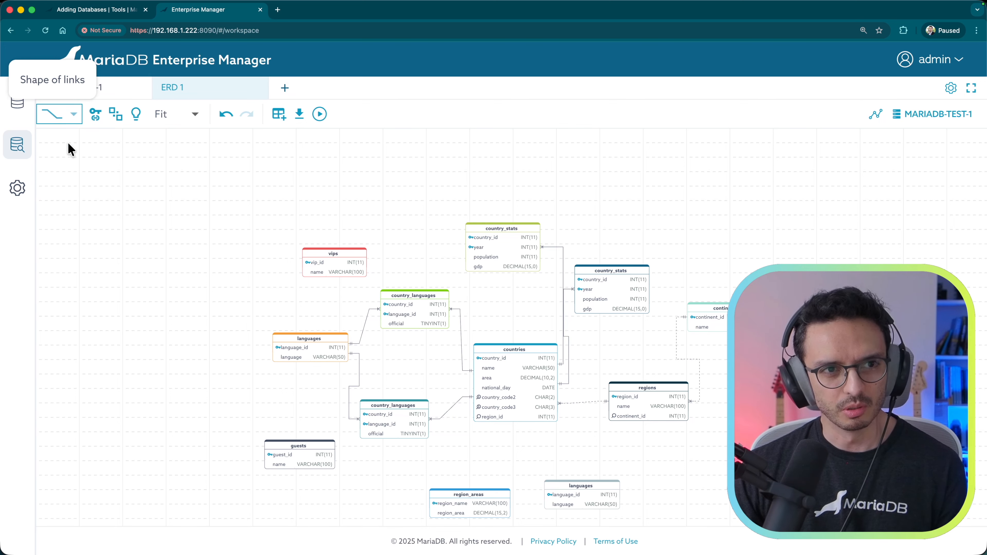
pyautogui.click(70, 116)
pyautogui.click(60, 196)
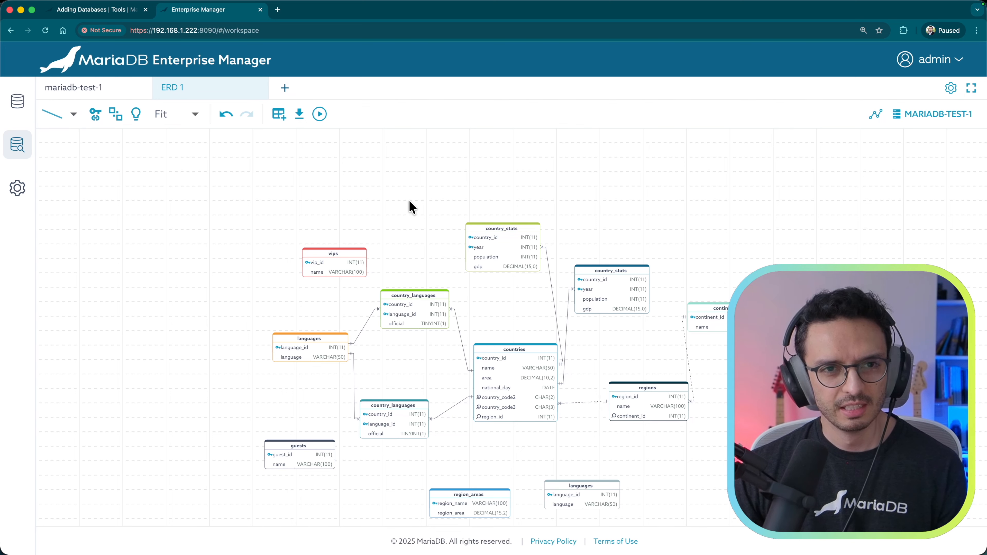
pyautogui.click(194, 117)
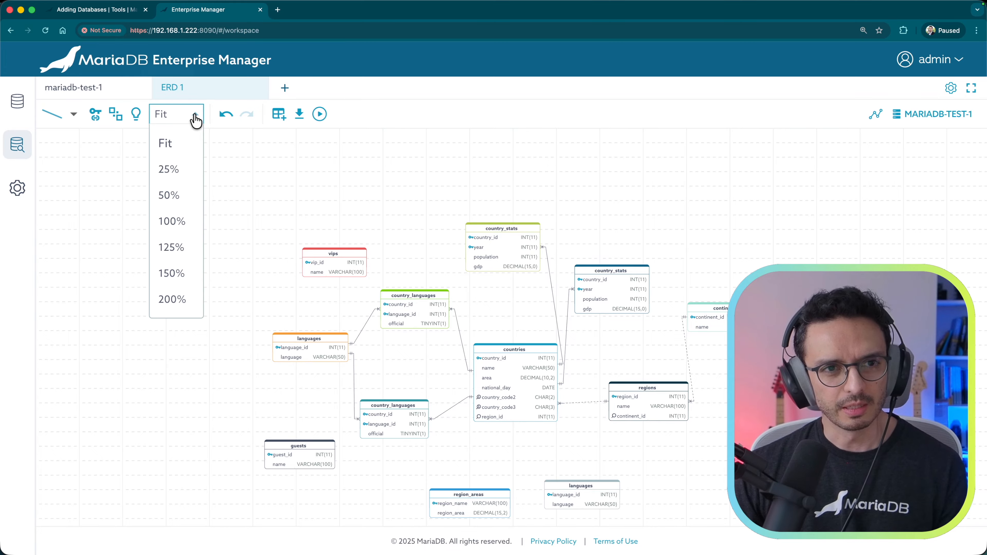
pyautogui.click(346, 173)
pyautogui.scroll(-2, 562, 243)
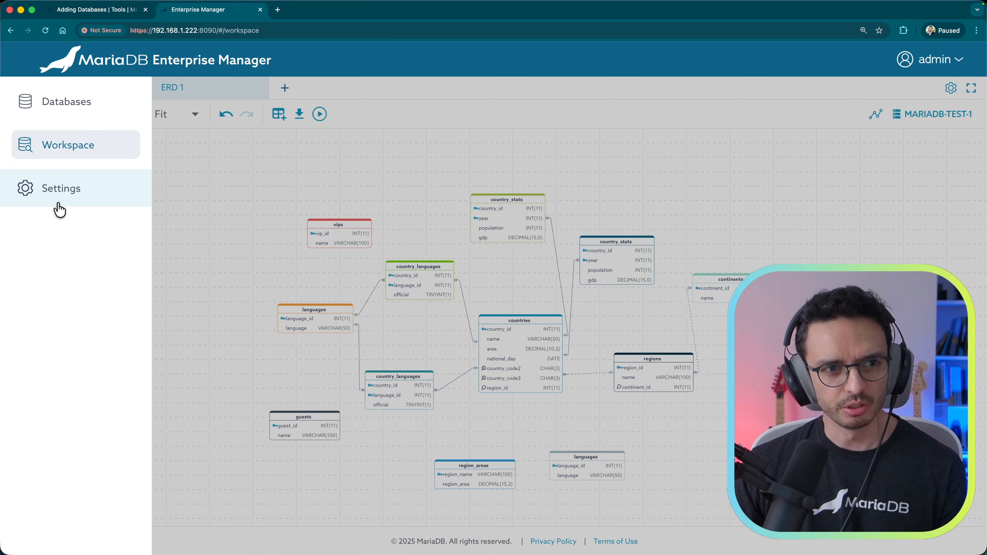
# Step: Leave the workspace for Settings, disconnecting its connections, and open User Management
pyautogui.click(62, 194)
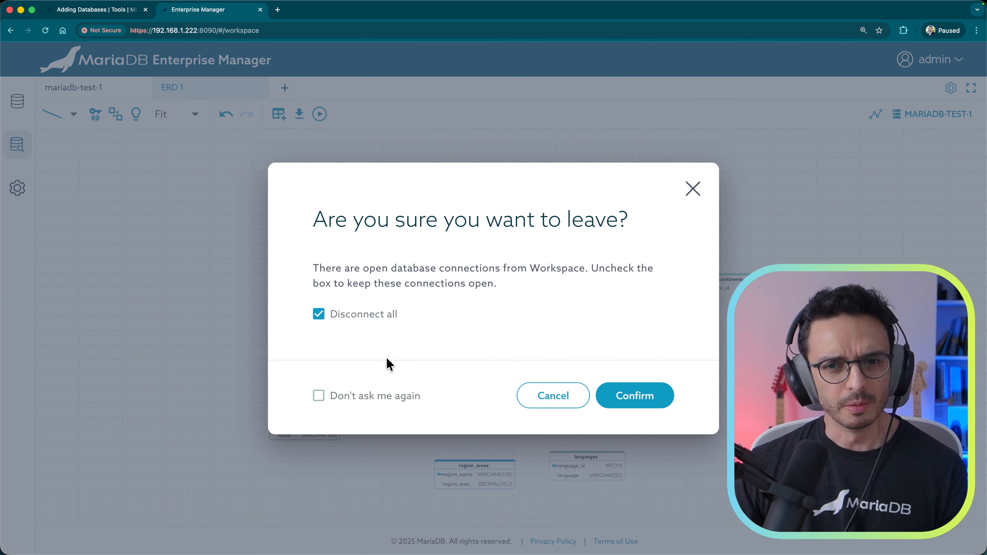
pyautogui.click(641, 396)
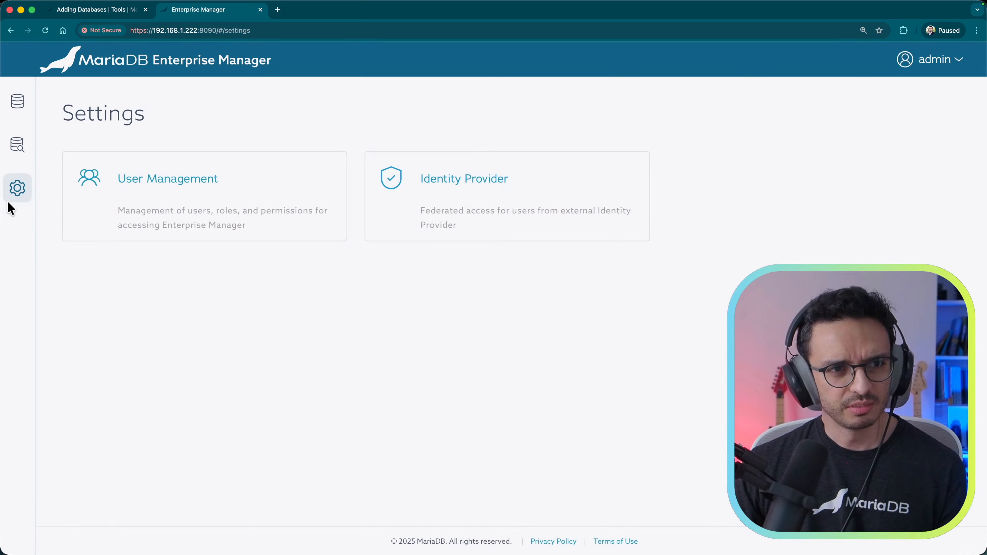
pyautogui.moveTo(64, 197)
pyautogui.click(230, 207)
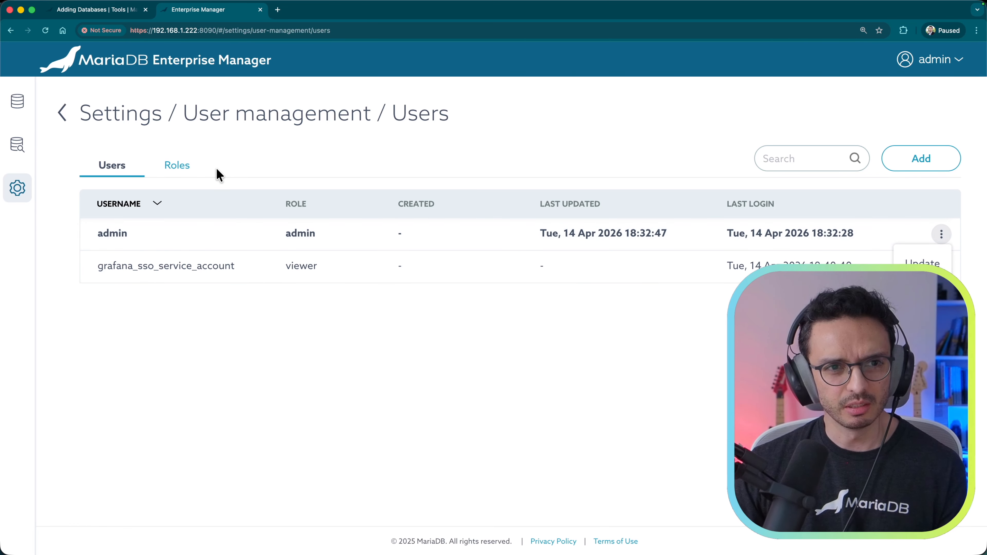
# Step: Review the Roles list, cancel a new role, and return to the Settings overview
pyautogui.click(180, 169)
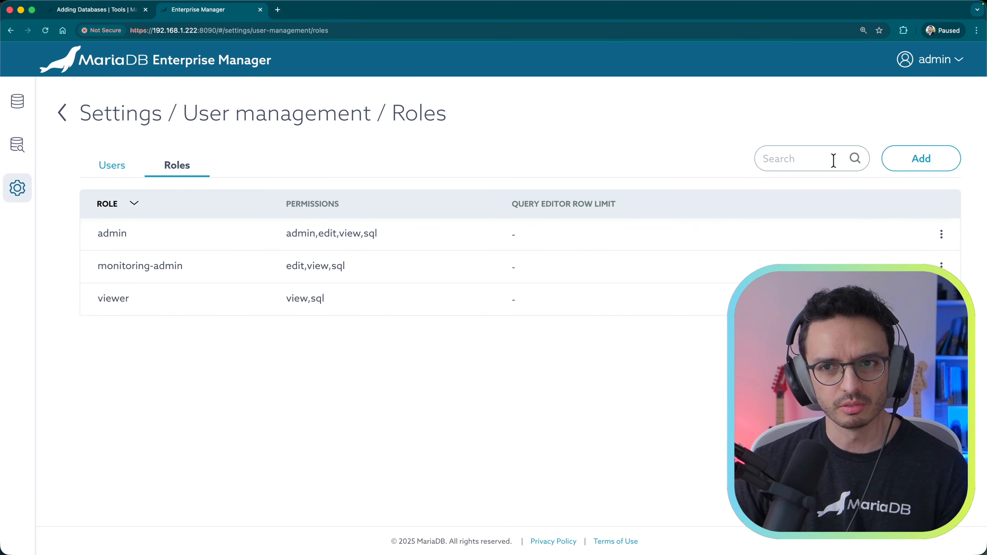
pyautogui.click(918, 161)
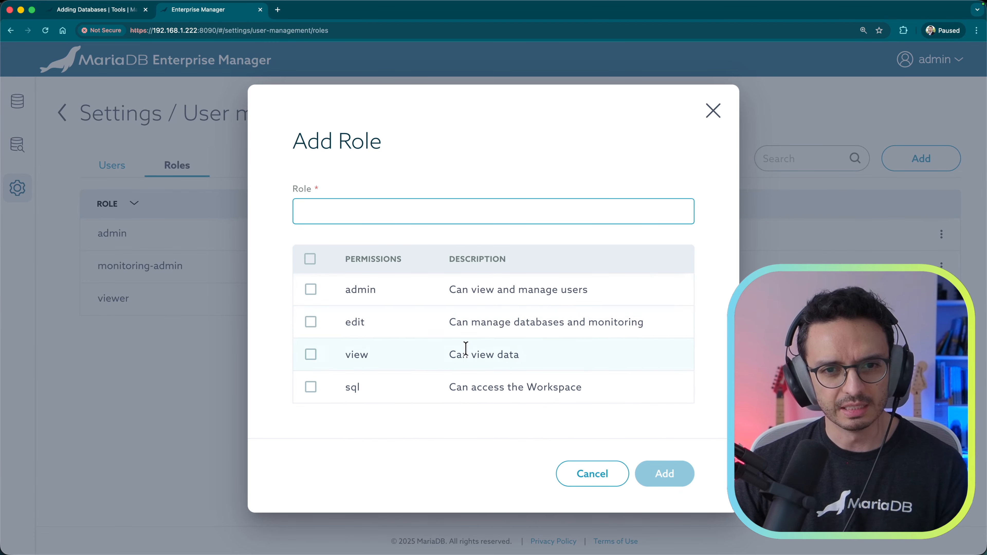
pyautogui.click(591, 474)
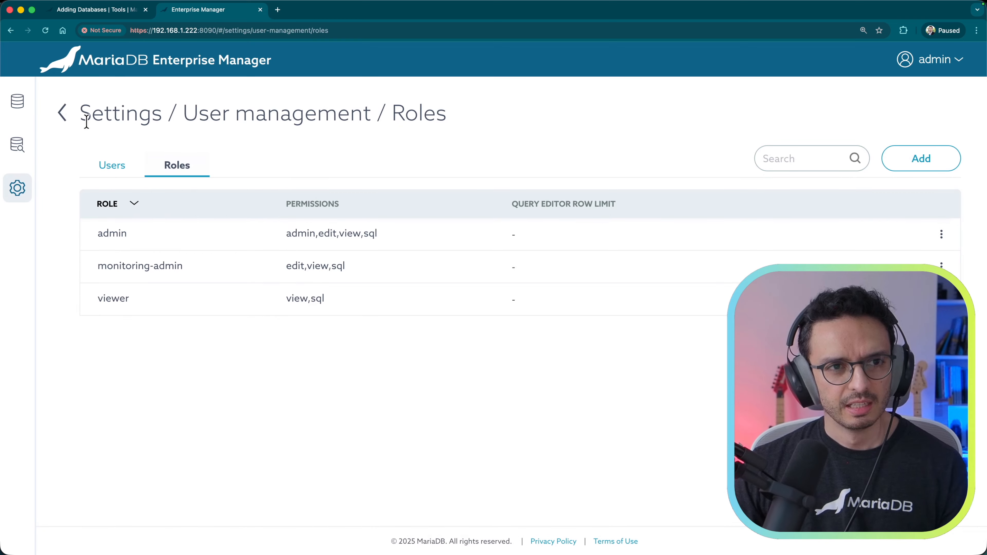
pyautogui.click(61, 113)
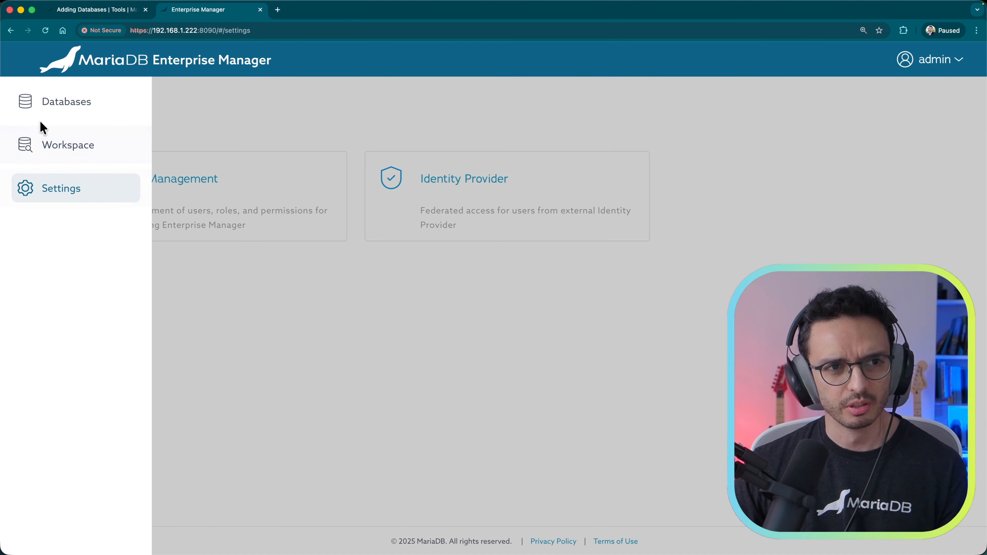
# Step: Open the Manage MaxScale console for maxscale-1 from the Databases list
pyautogui.click(57, 113)
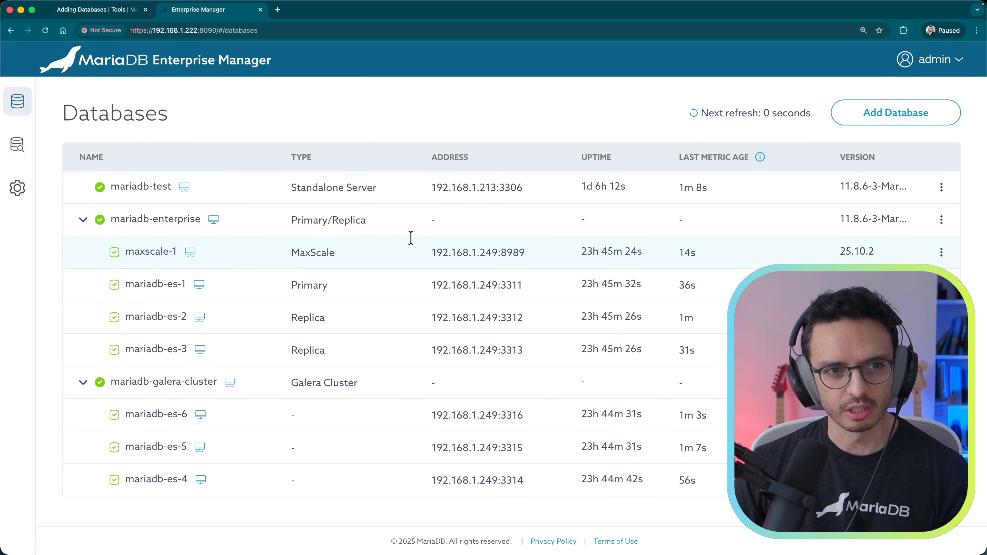
pyautogui.click(941, 252)
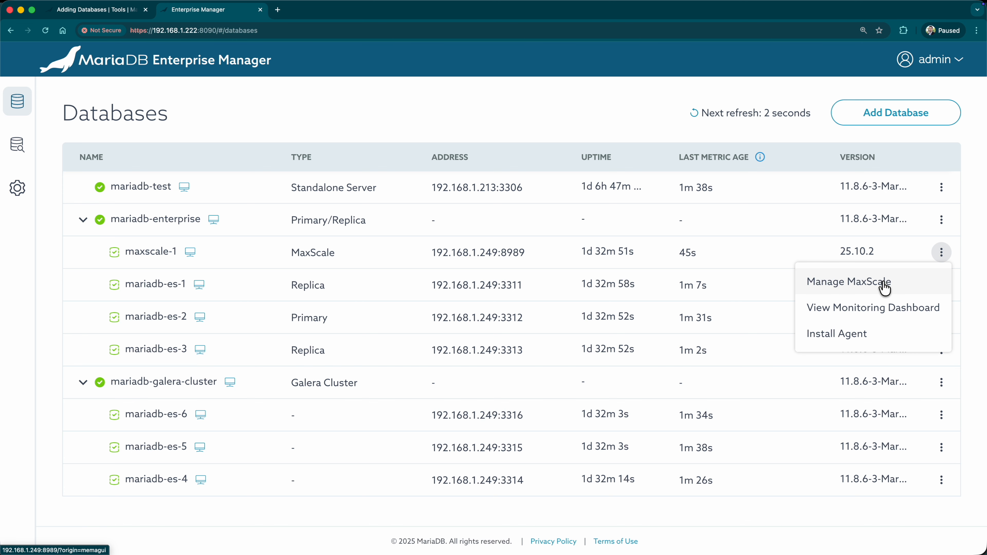
pyautogui.click(887, 286)
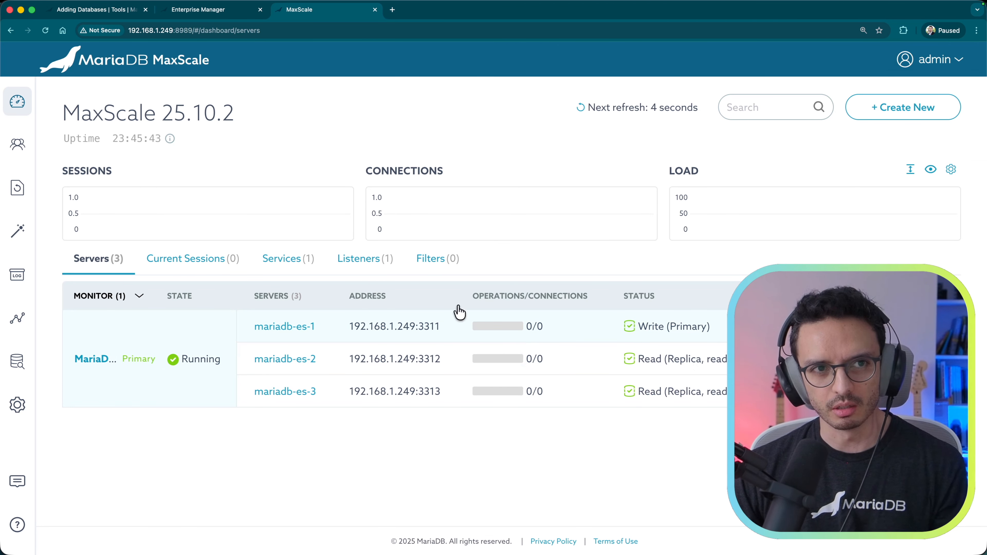
# Step: View the MaxScale configuration diagram, then return to the dashboard's server list
pyautogui.moveTo(11, 194)
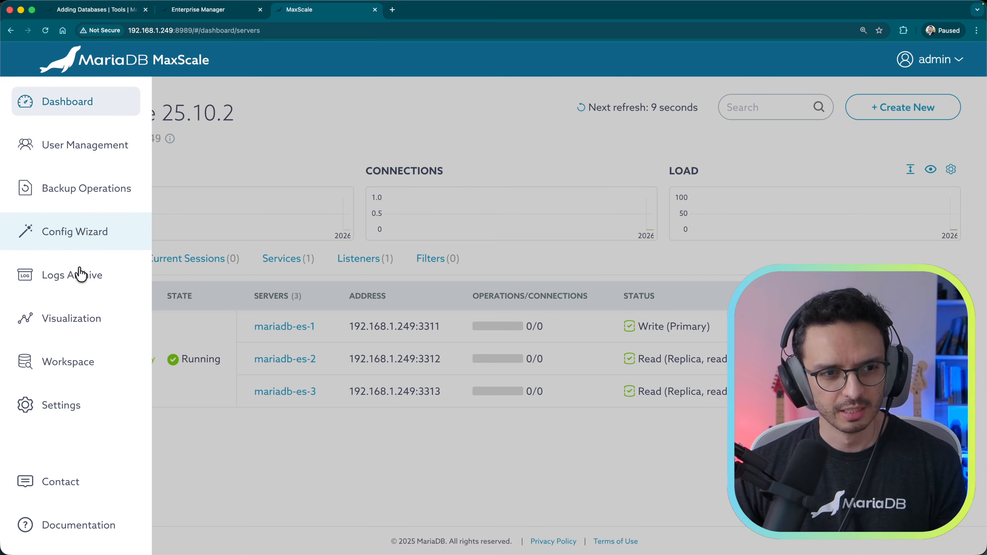
pyautogui.click(79, 325)
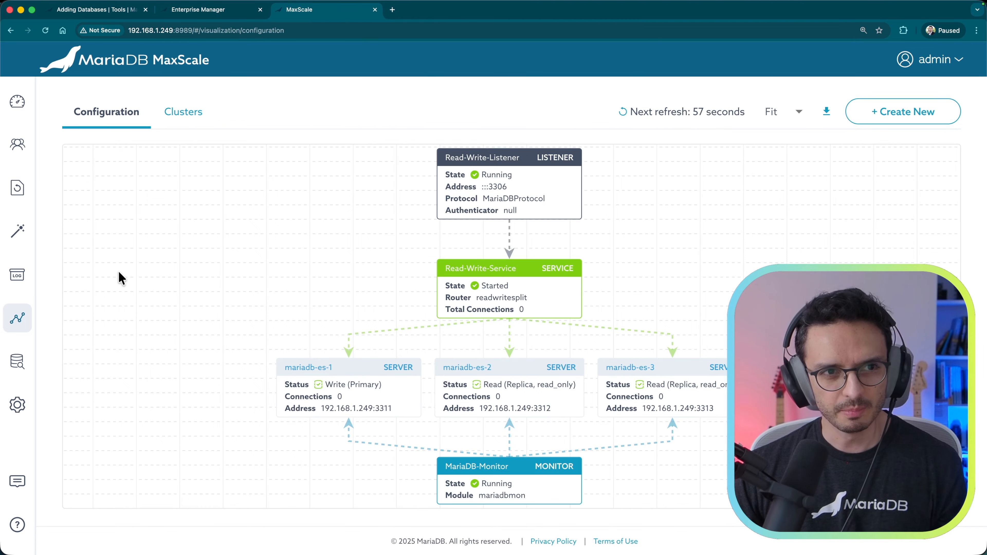
pyautogui.moveTo(11, 151)
pyautogui.click(69, 106)
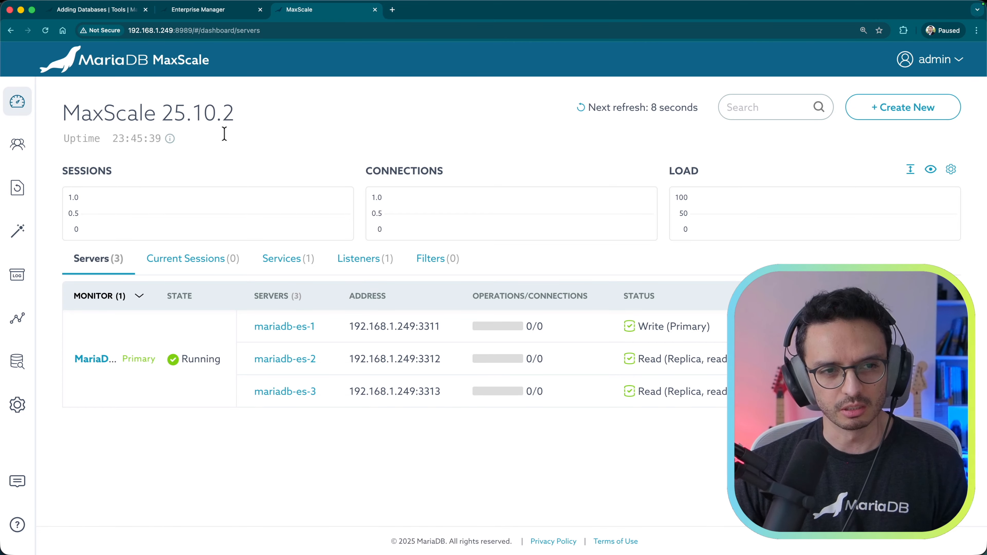
# Step: Switch over MariaDB-Monitor's primary to mariadb-es-2 and check the new roles in Enterprise Manager
pyautogui.click(98, 365)
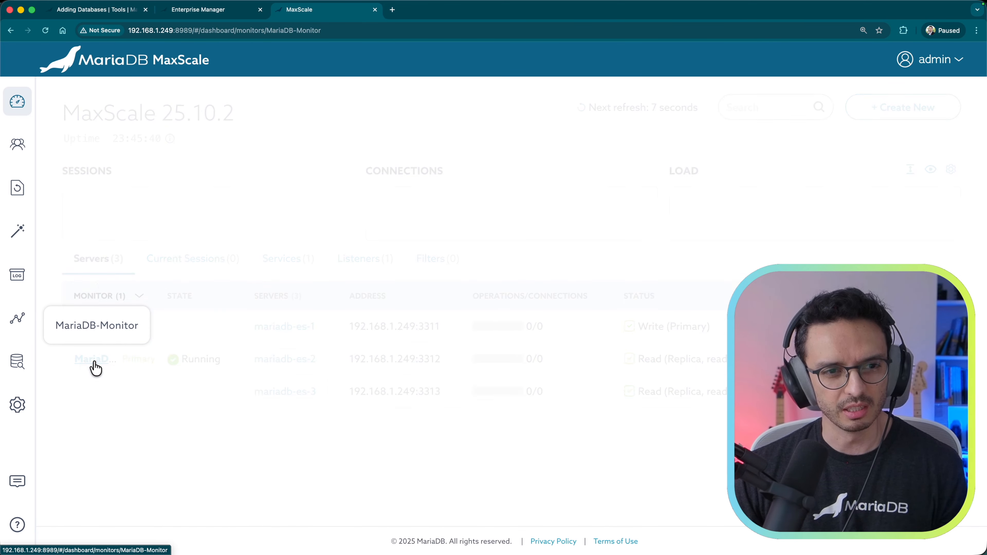
pyautogui.click(278, 210)
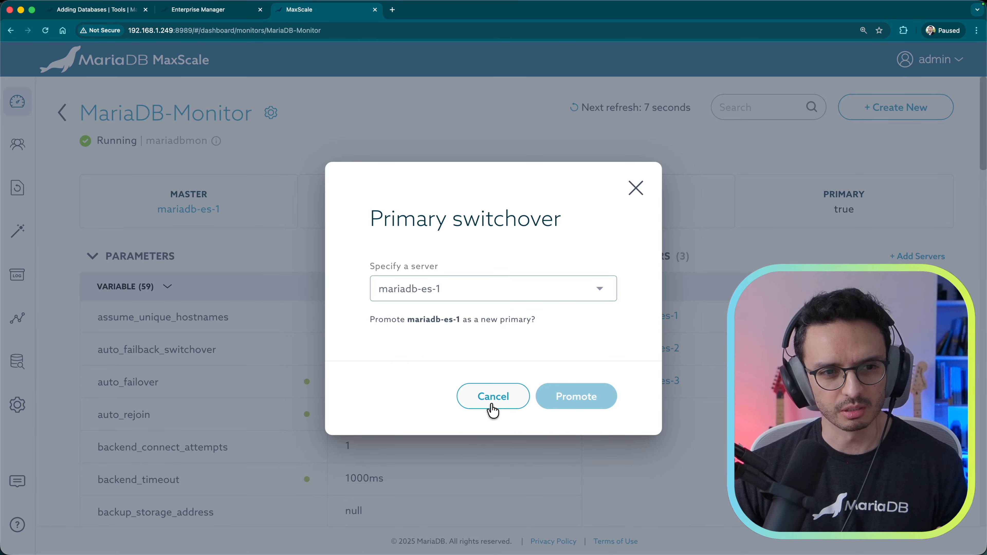
pyautogui.click(443, 287)
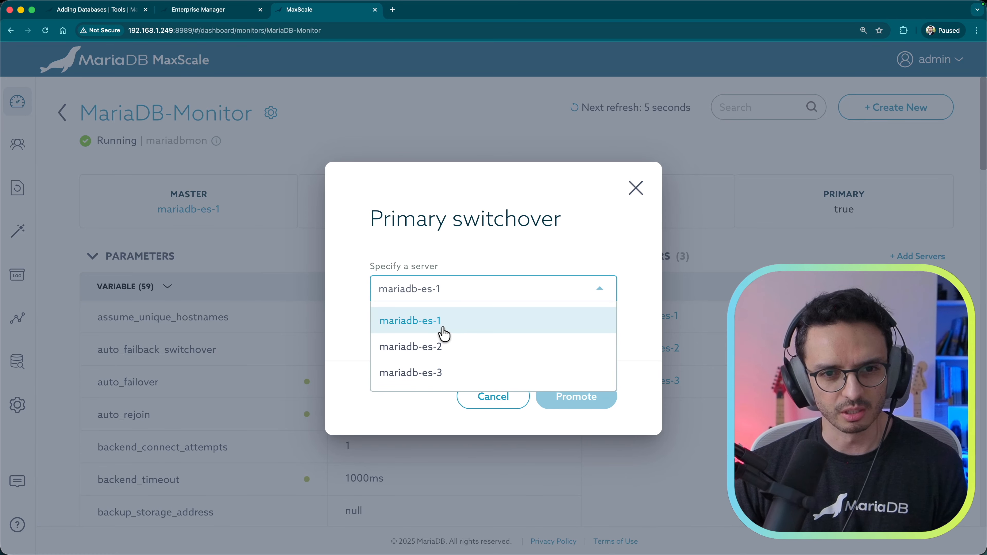
pyautogui.click(447, 352)
pyautogui.click(582, 402)
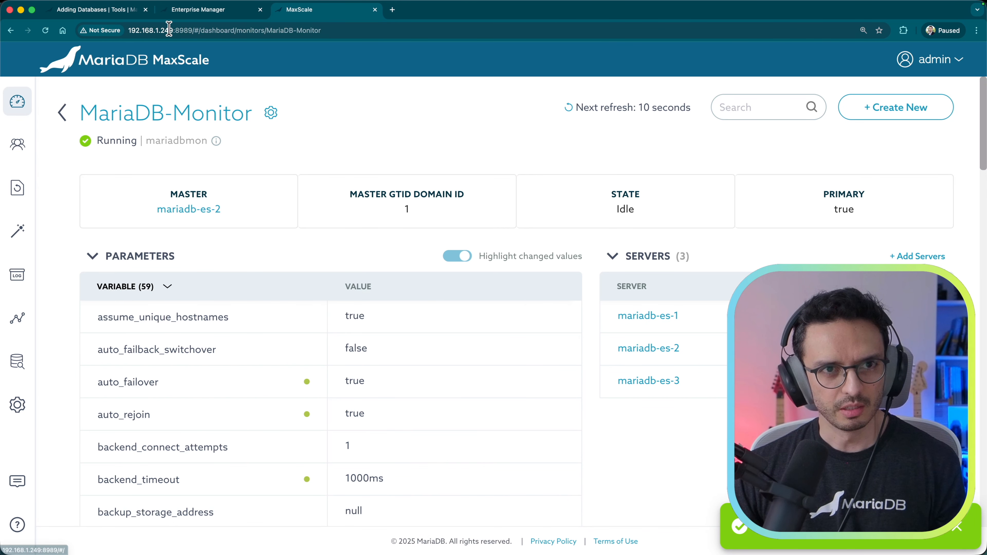
pyautogui.click(198, 11)
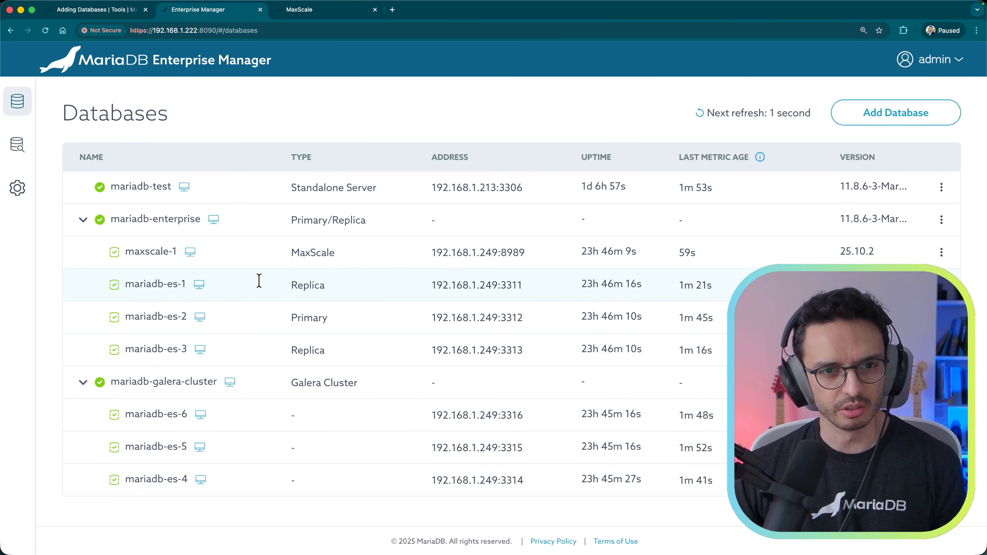